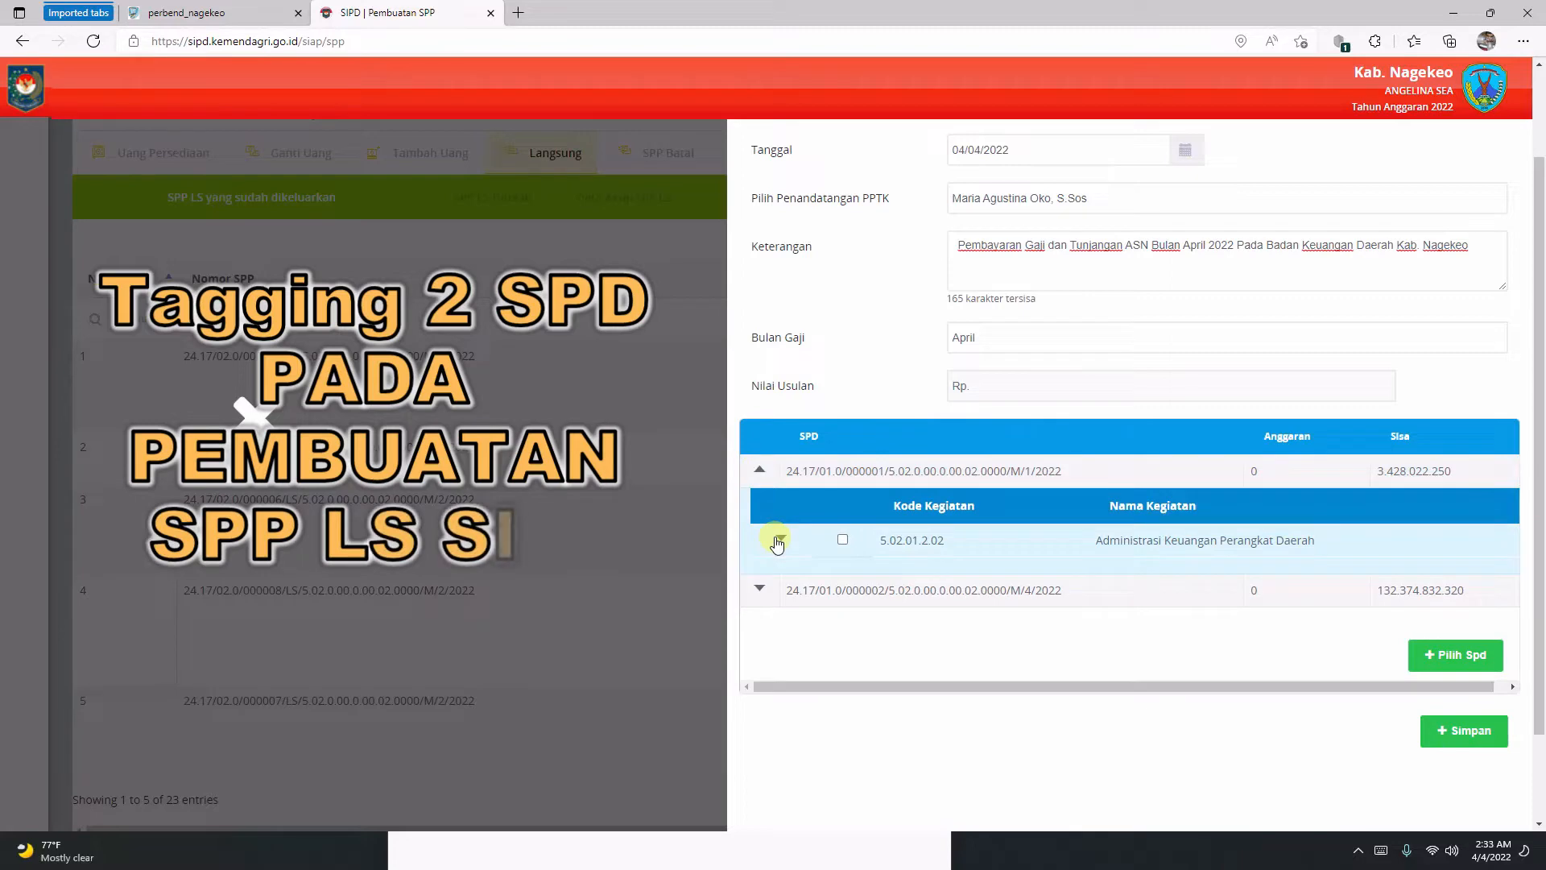
Expand Administrasi Keuangan Perangkat Daerah and Penyediaan Gaji dan Tunjangan ASN under the M/1/2022 SPD and examine the account lines.
left_click(779, 545)
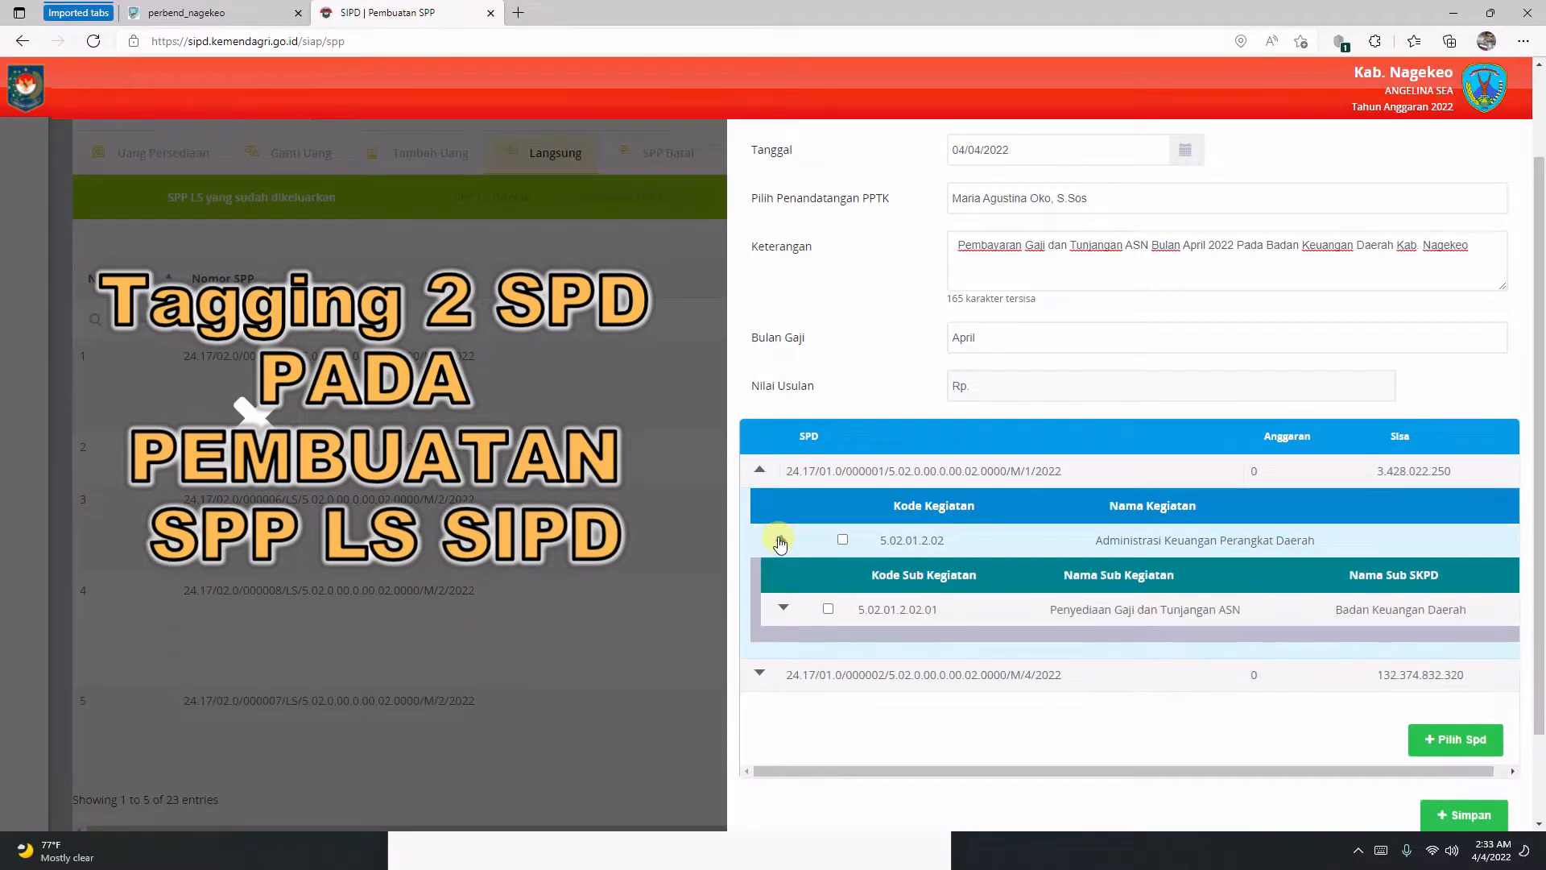
left_click(786, 610)
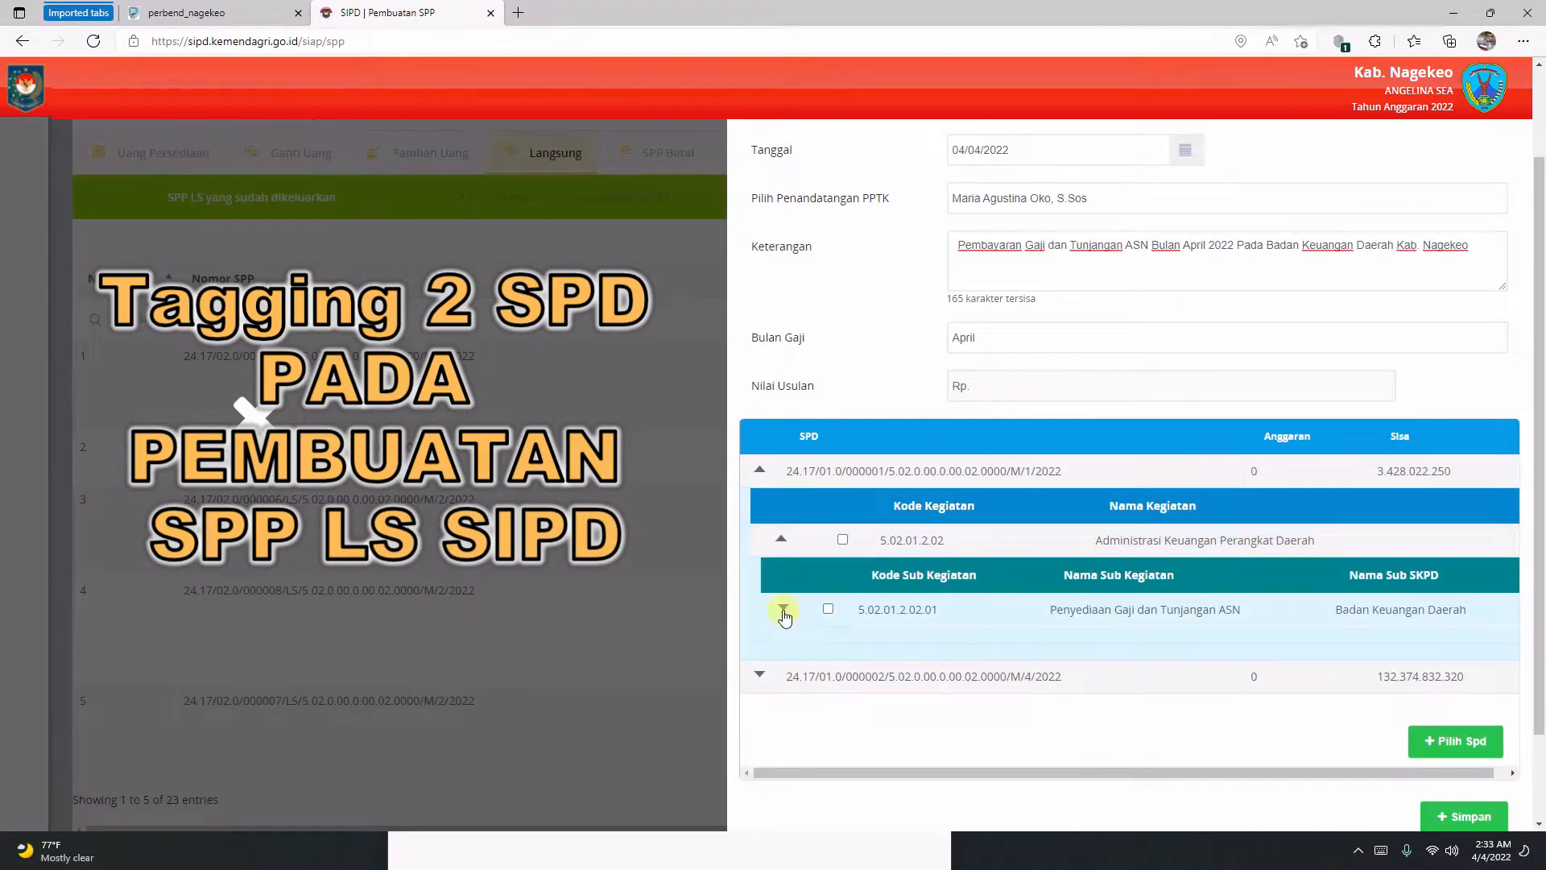
scroll(785, 616, "down", 1)
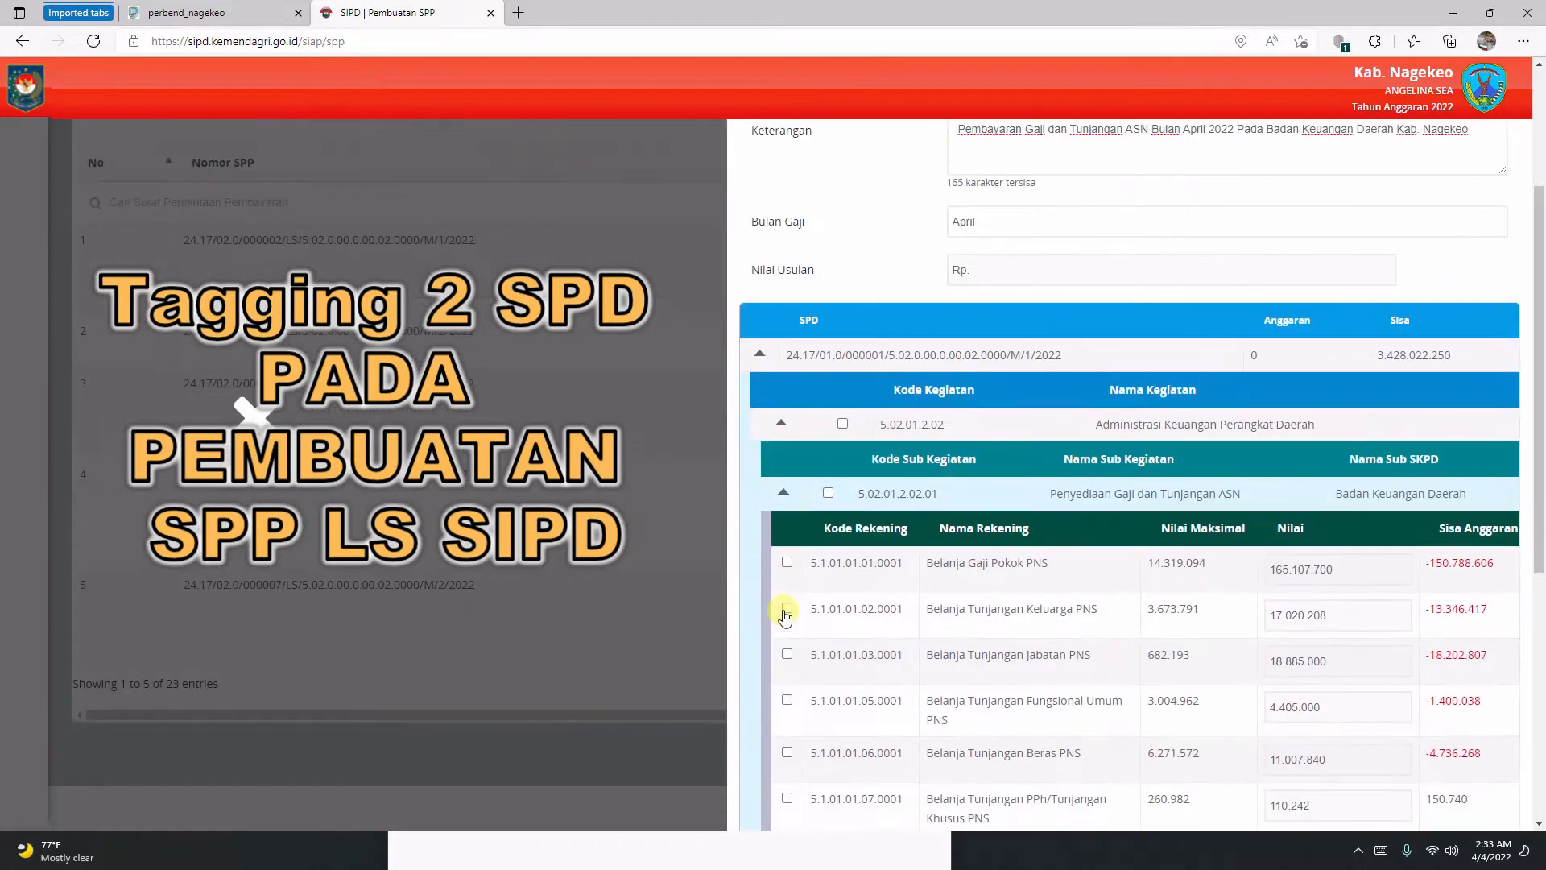
scroll(786, 616, "down", 3)
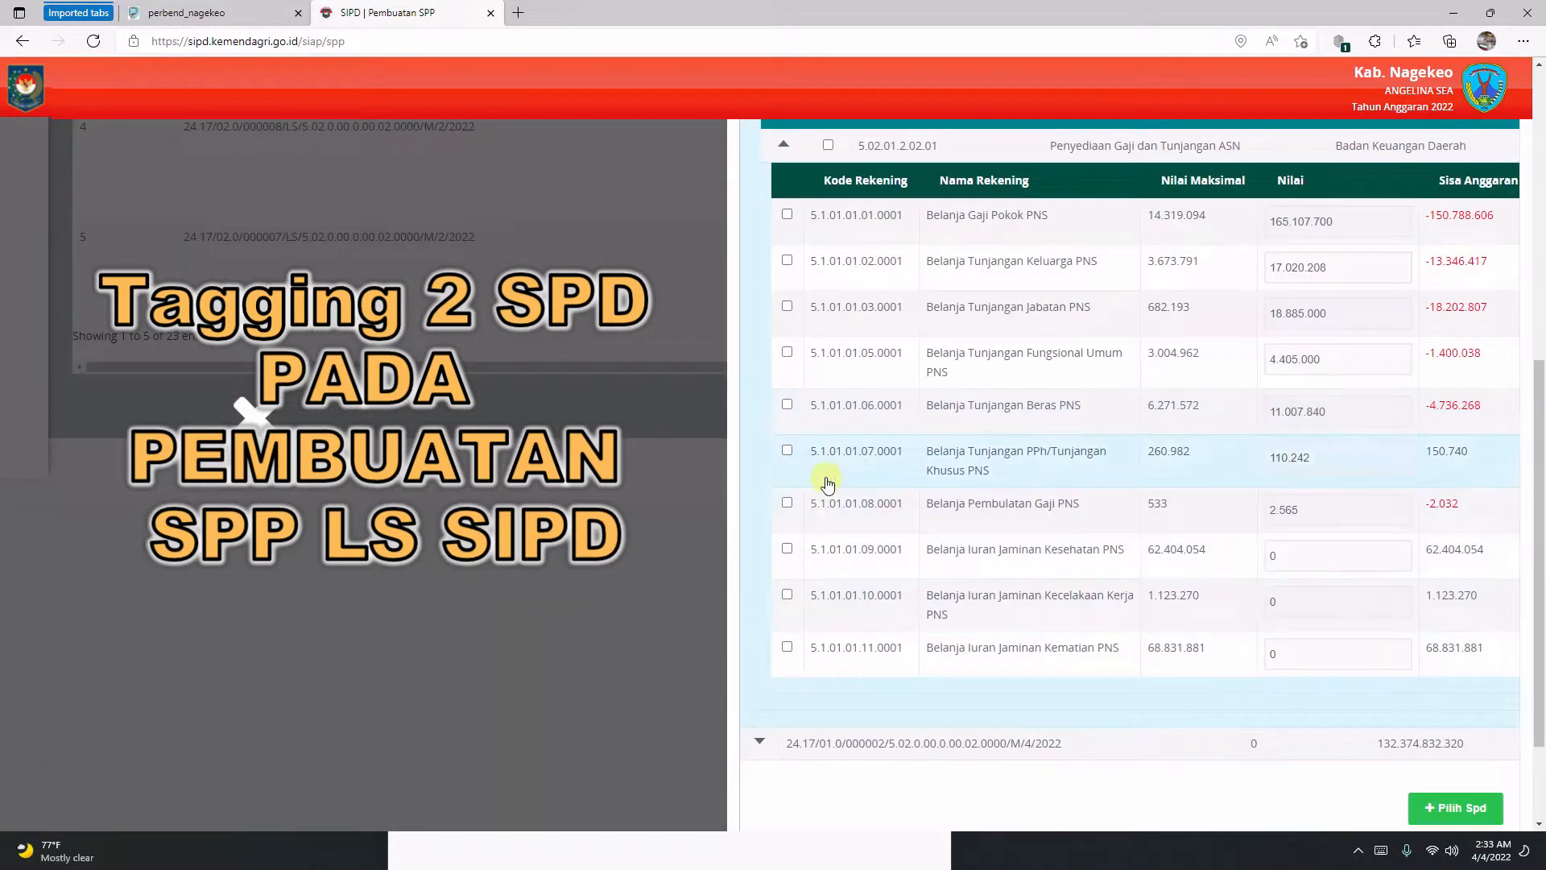
scroll(827, 483, "up", 1)
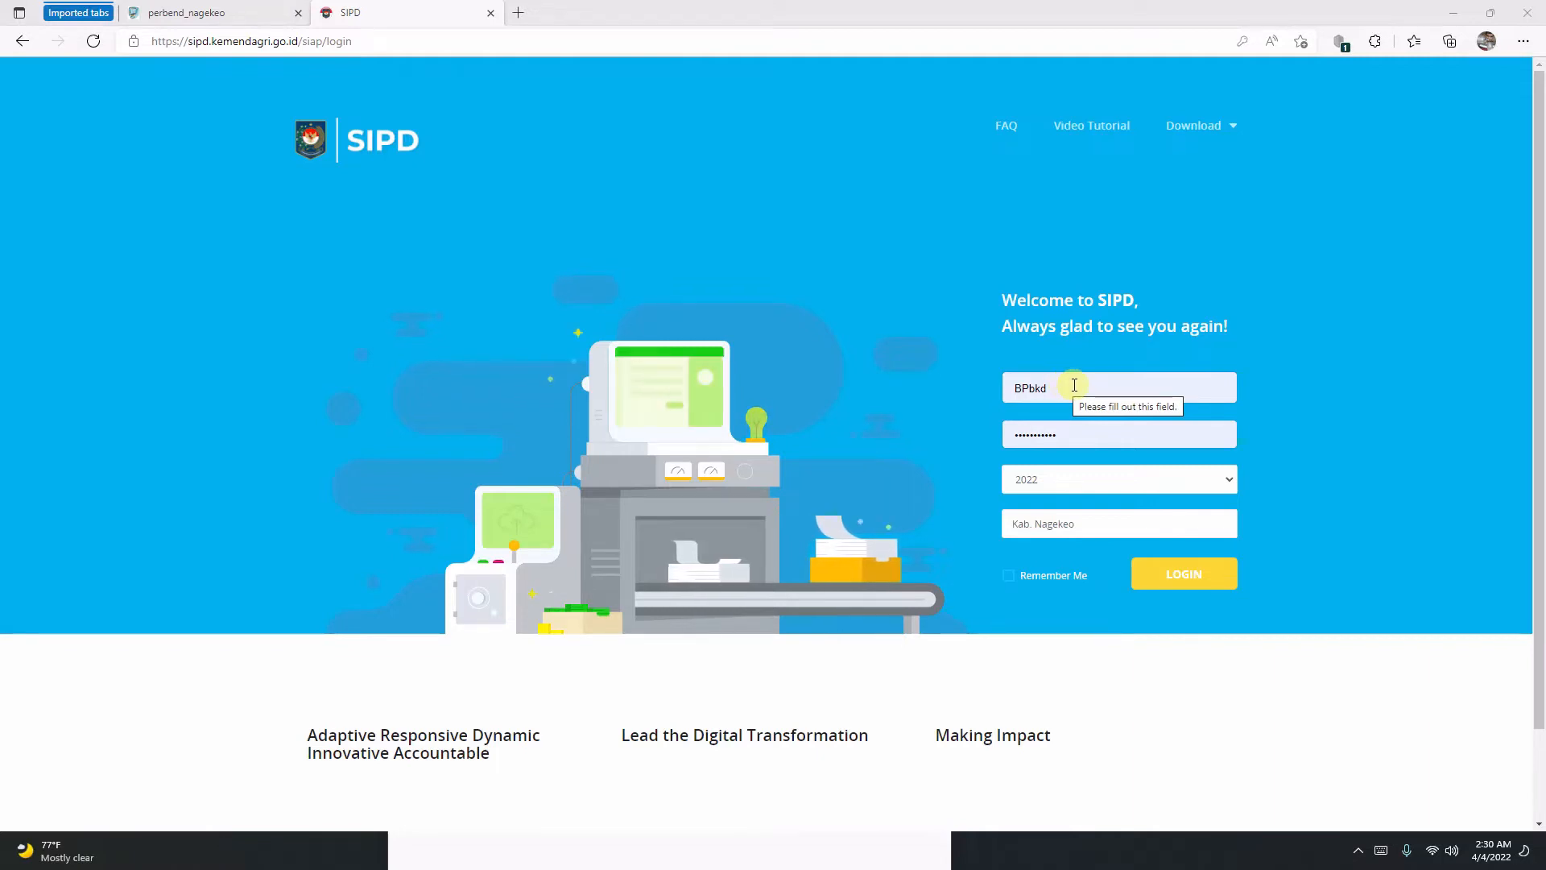
Log in with the prefilled account for 2022, Kab. Nagekeo, and open Pembuatan SPP under Penatausahaan Pengeluaran.
left_click(1074, 385)
key("Return")
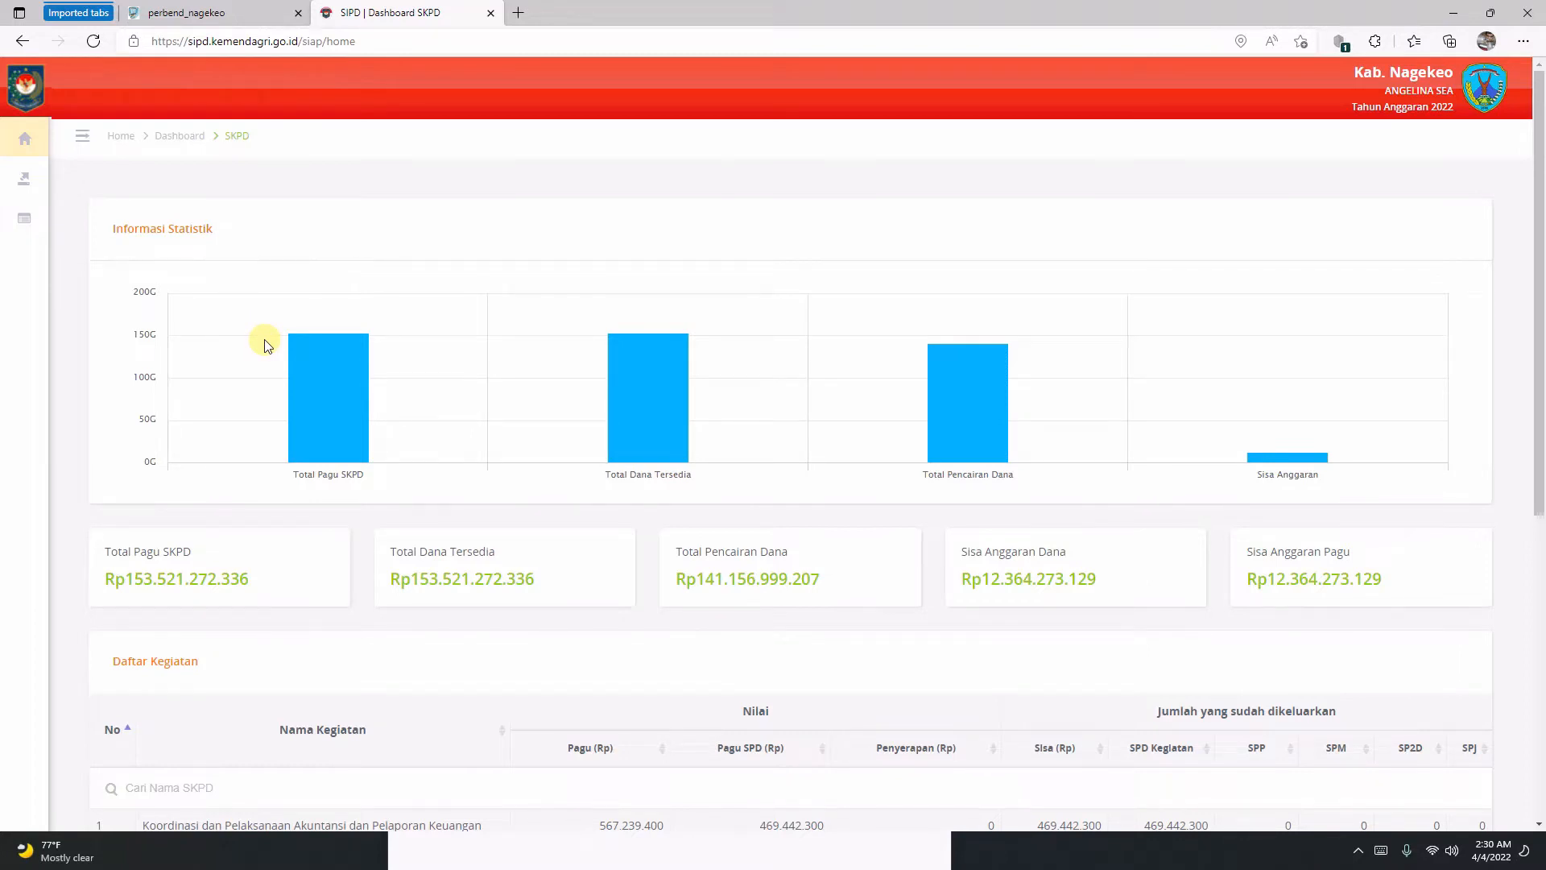
mouse_move(16, 271)
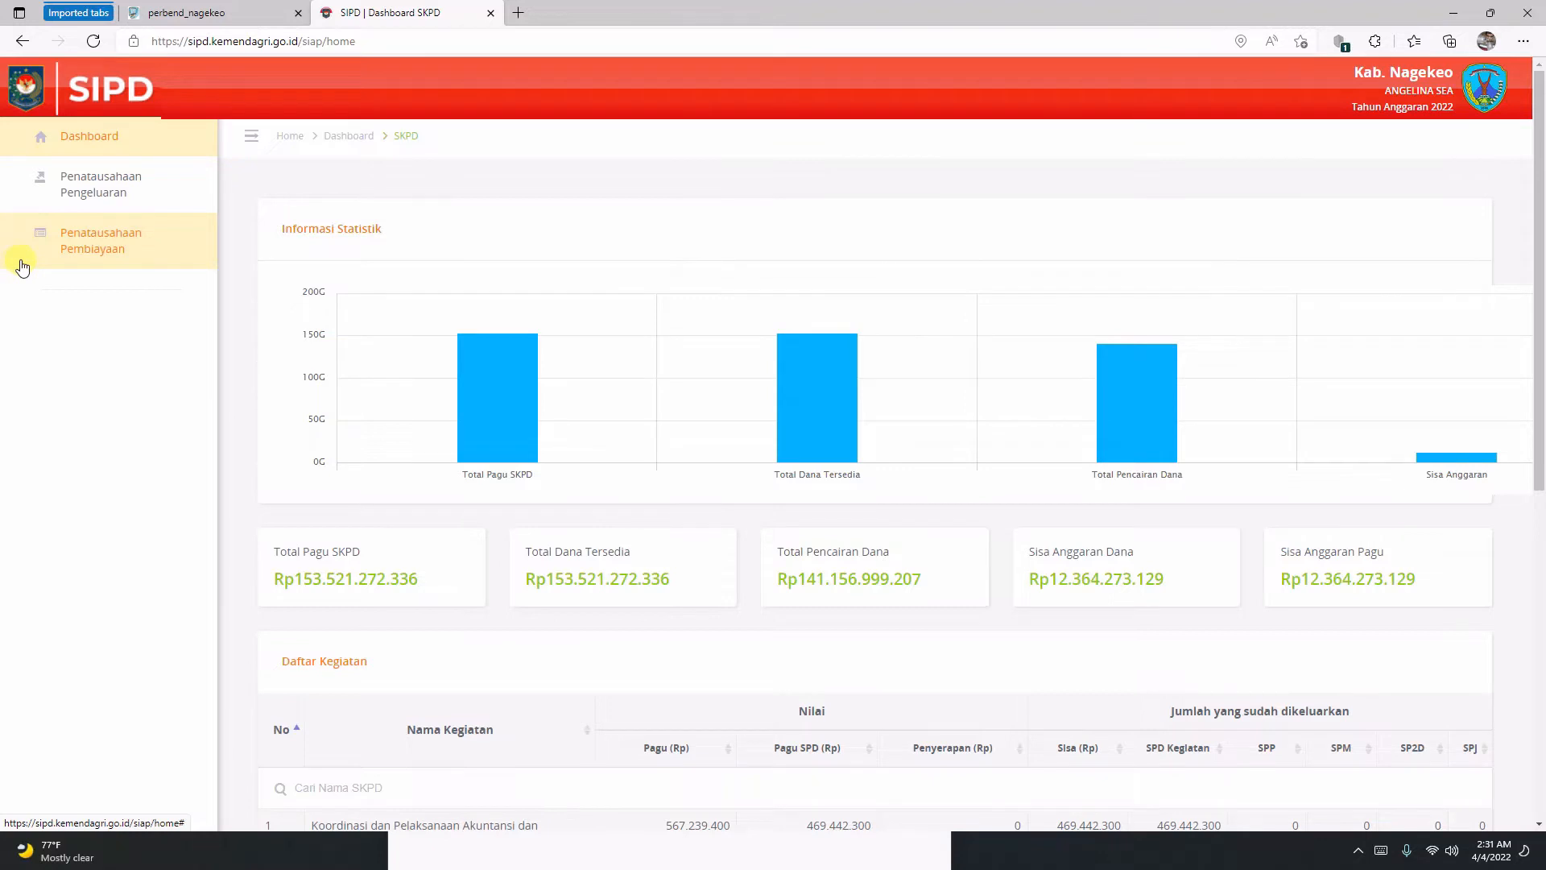
left_click(49, 195)
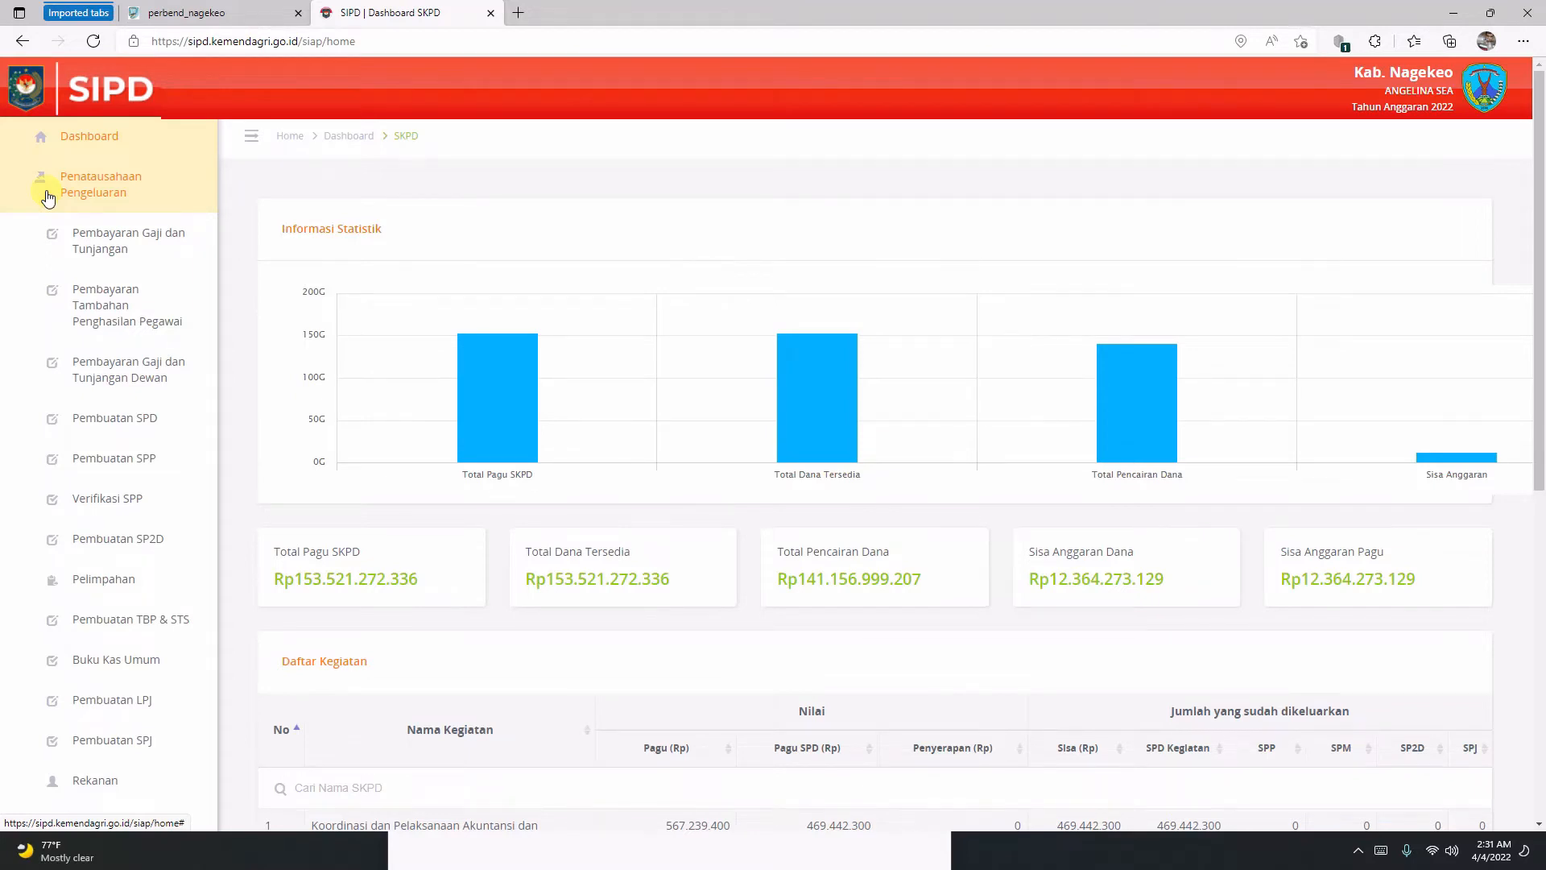
left_click(130, 460)
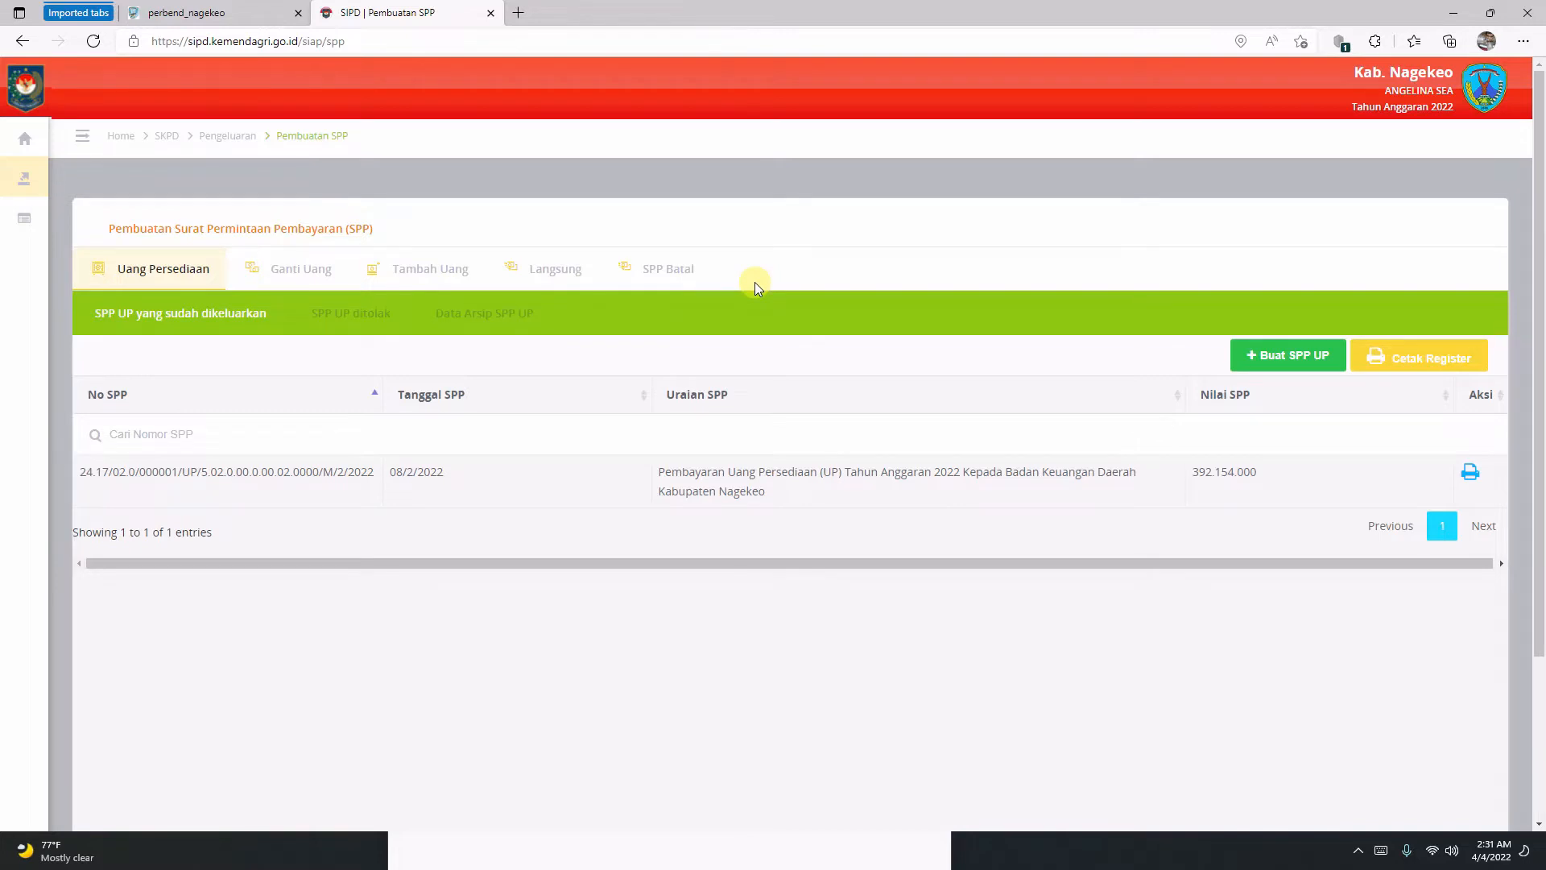
Start a new SPP LS Gaji among the Langsung payment requests.
left_click(555, 271)
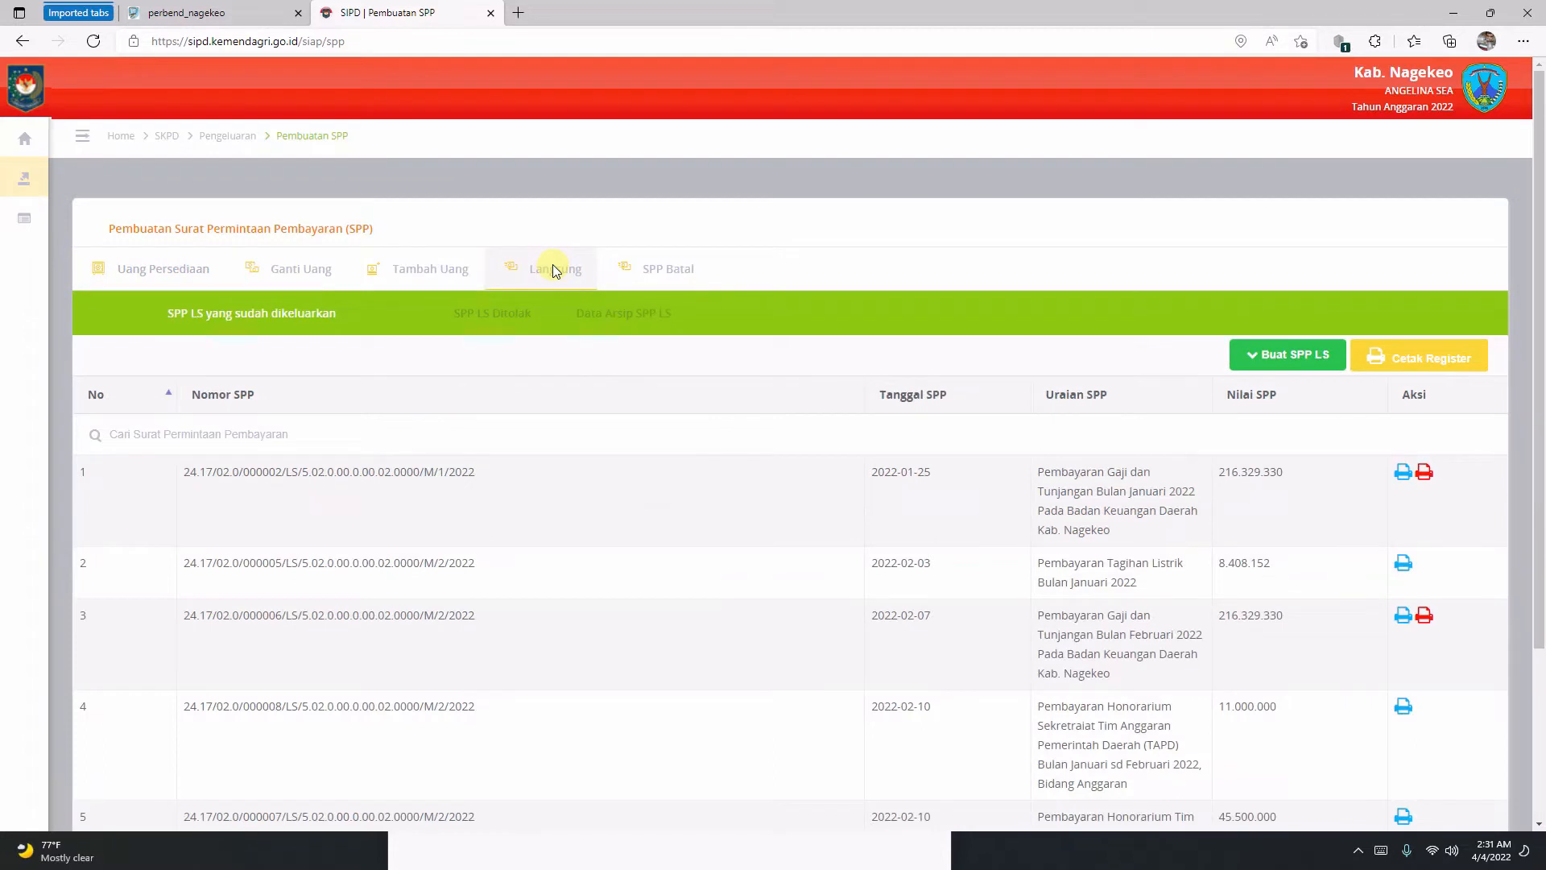
left_click(1248, 360)
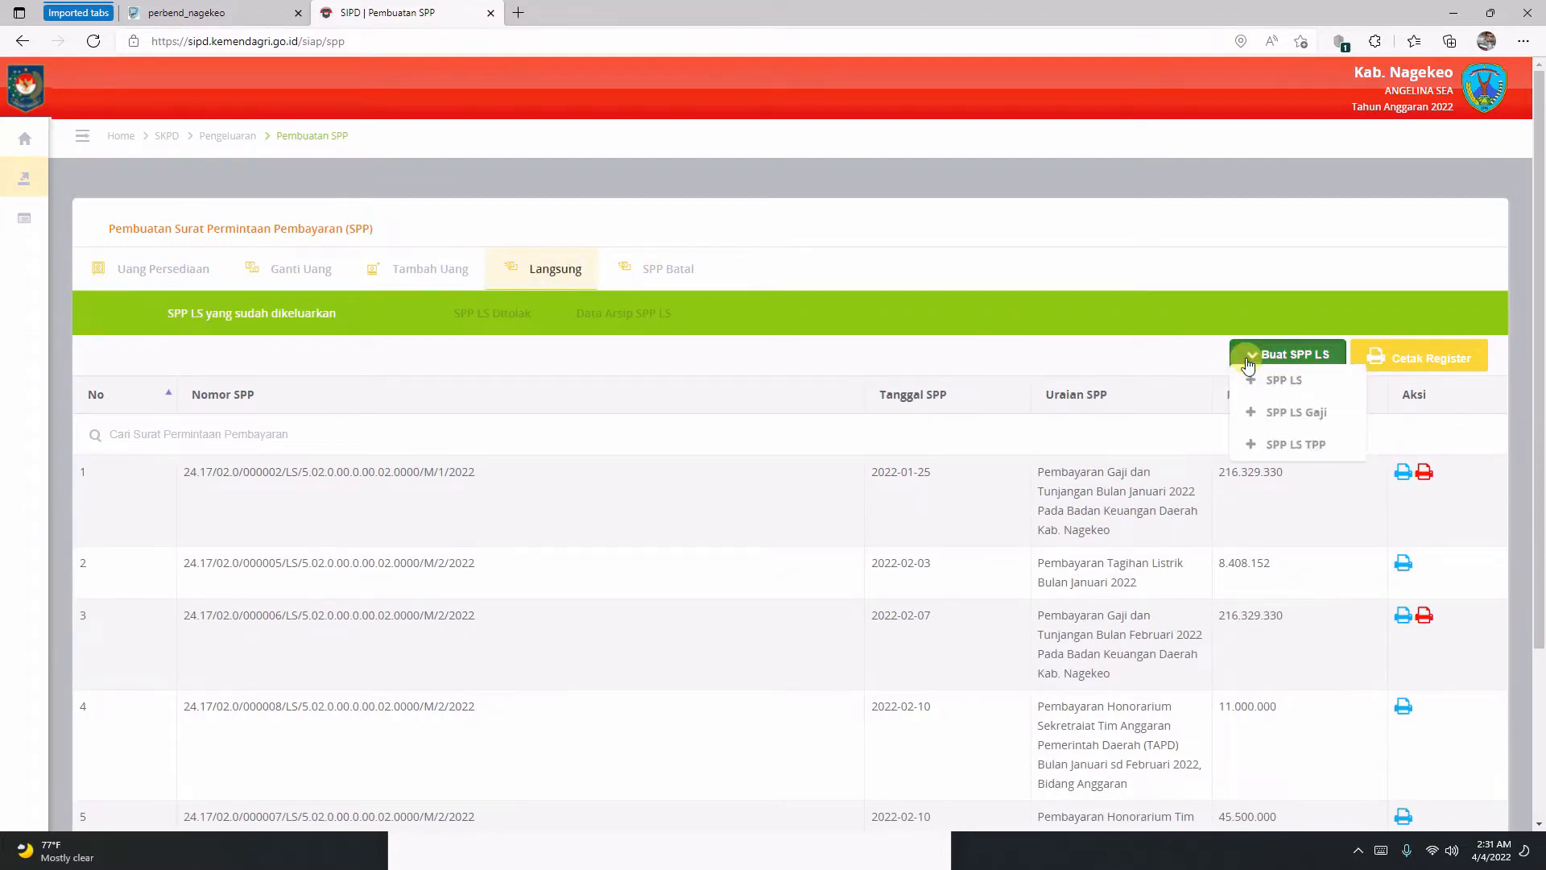
left_click(1268, 416)
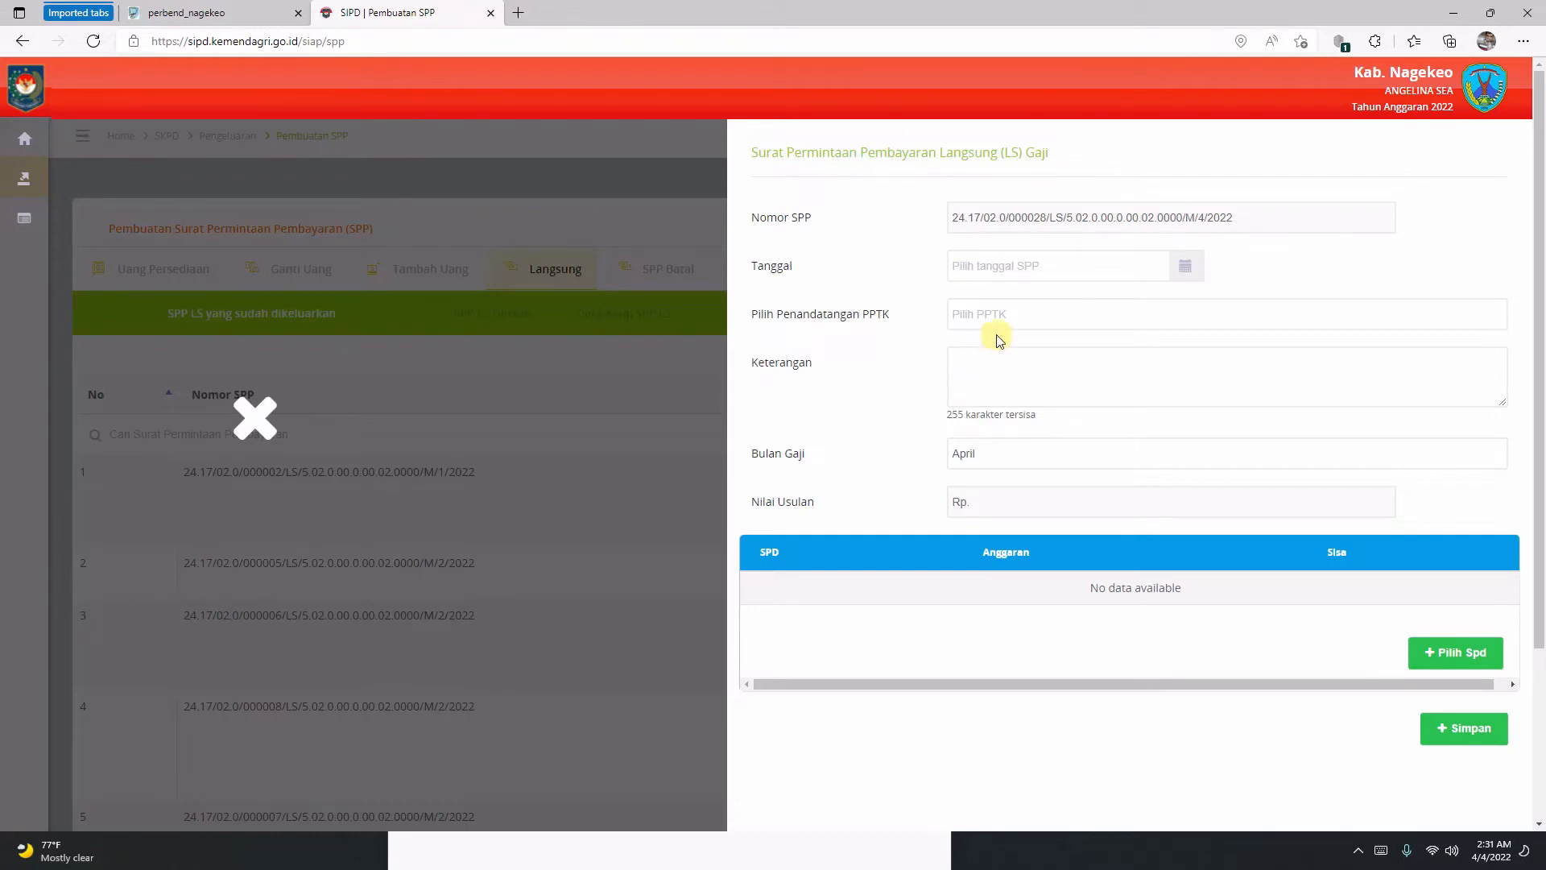
Set the SPP date to 04/04/2022 and choose the PPTK signatory from the list of officials.
left_click(1002, 265)
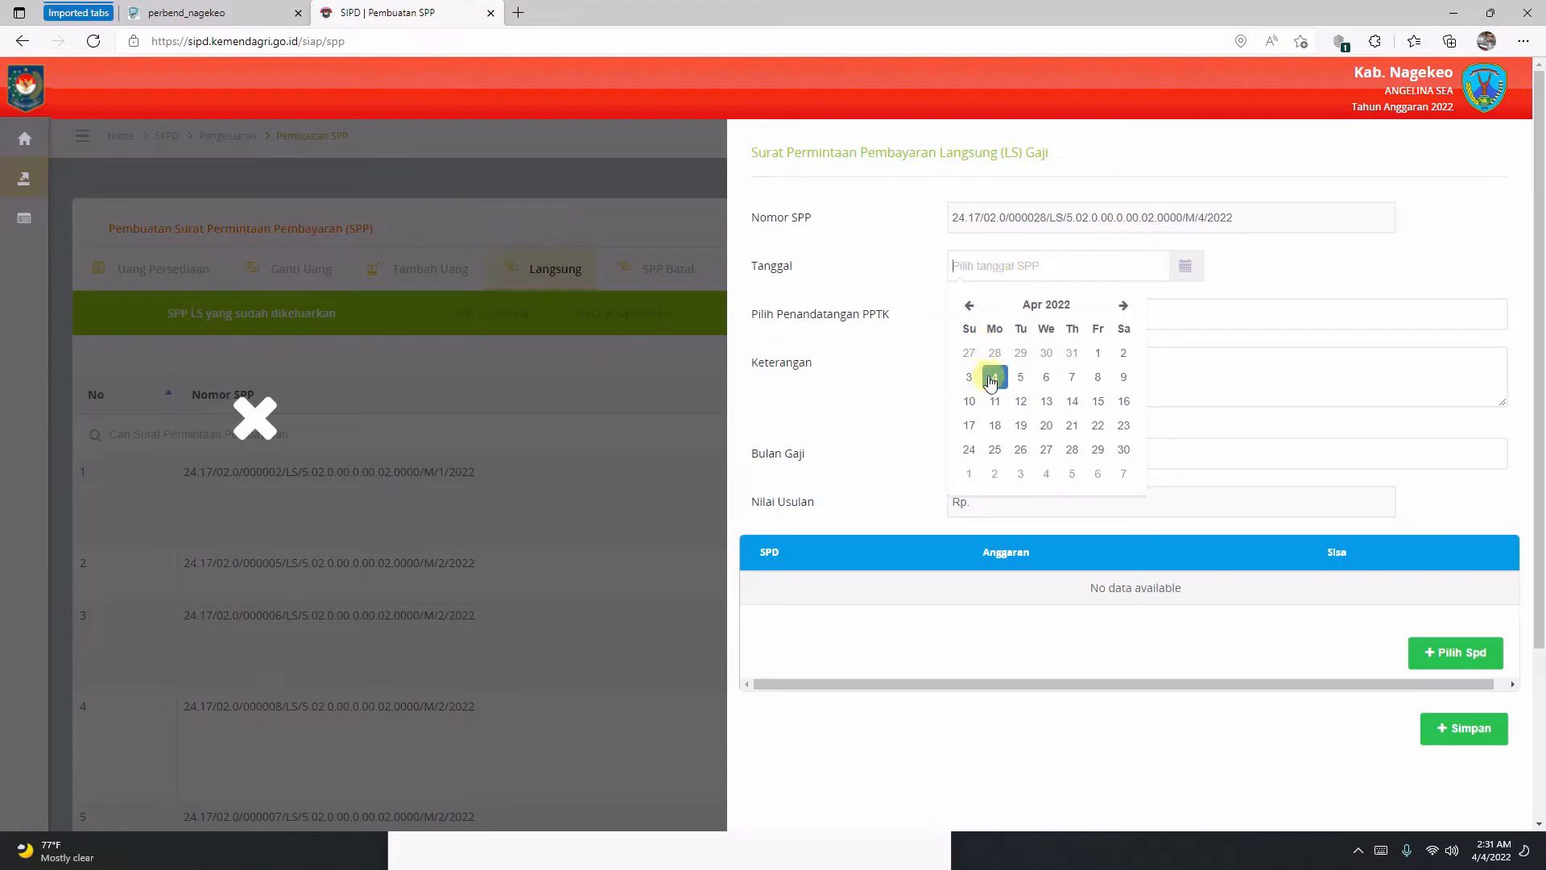
left_click(995, 377)
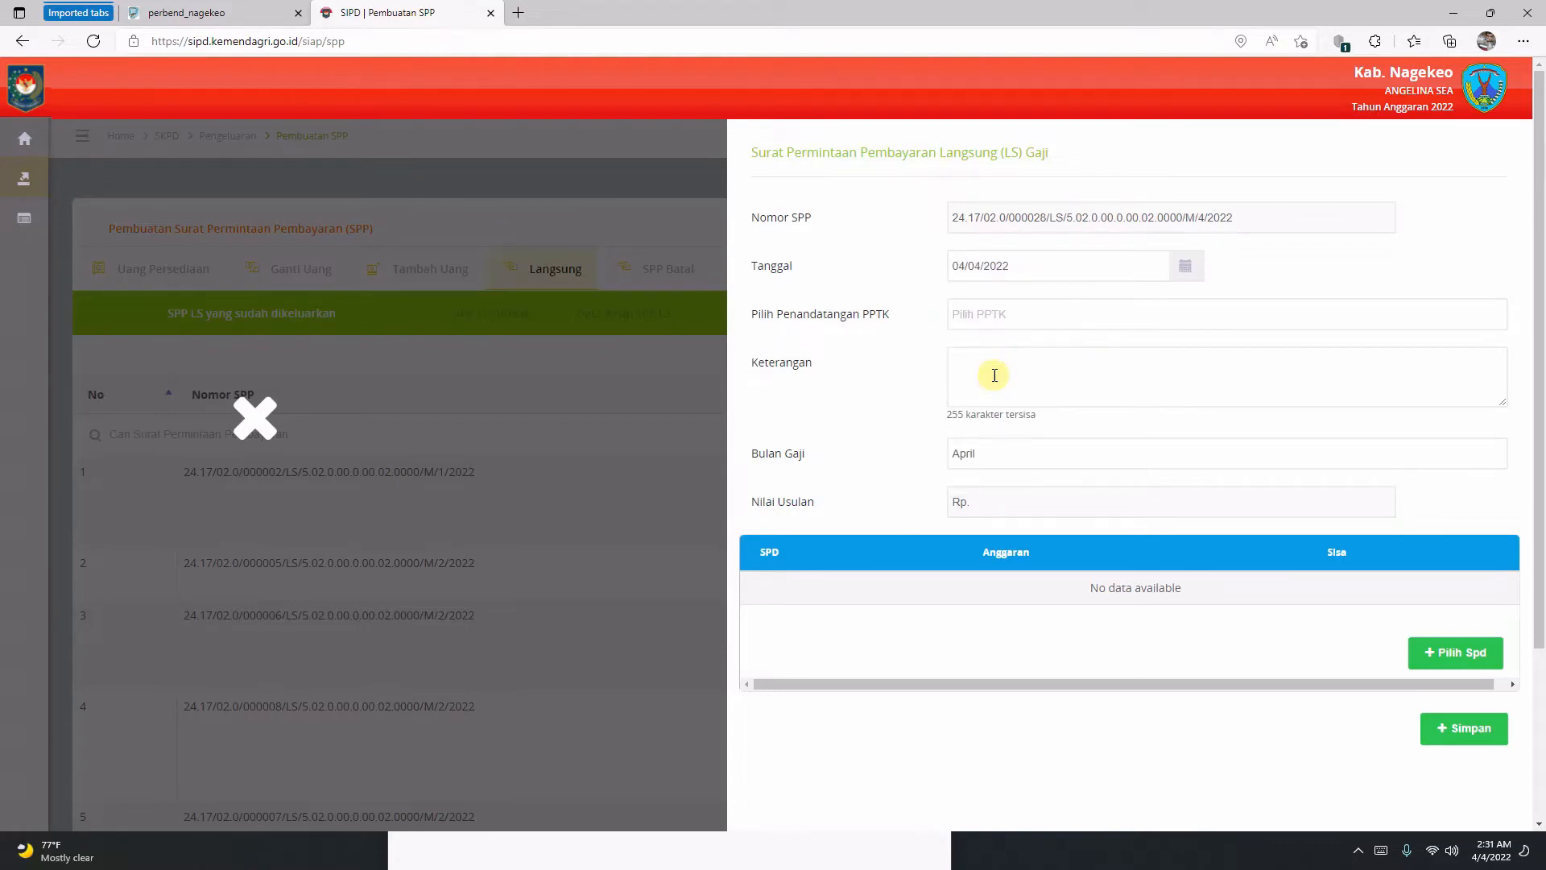
left_click(998, 313)
scroll(956, 483, "down", 3)
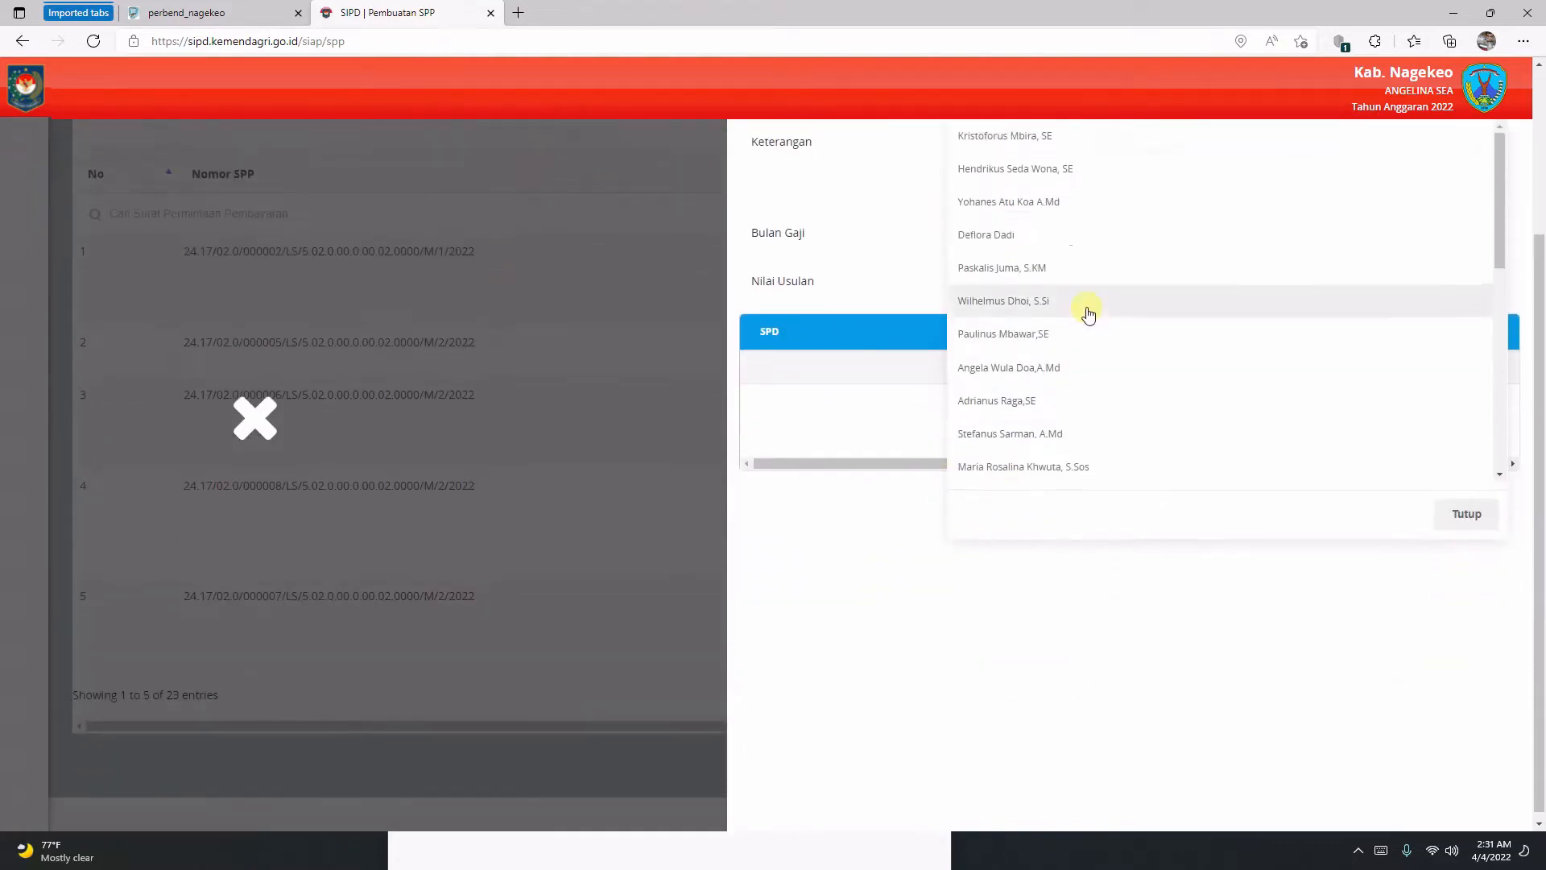
scroll(1183, 346, "up", 3)
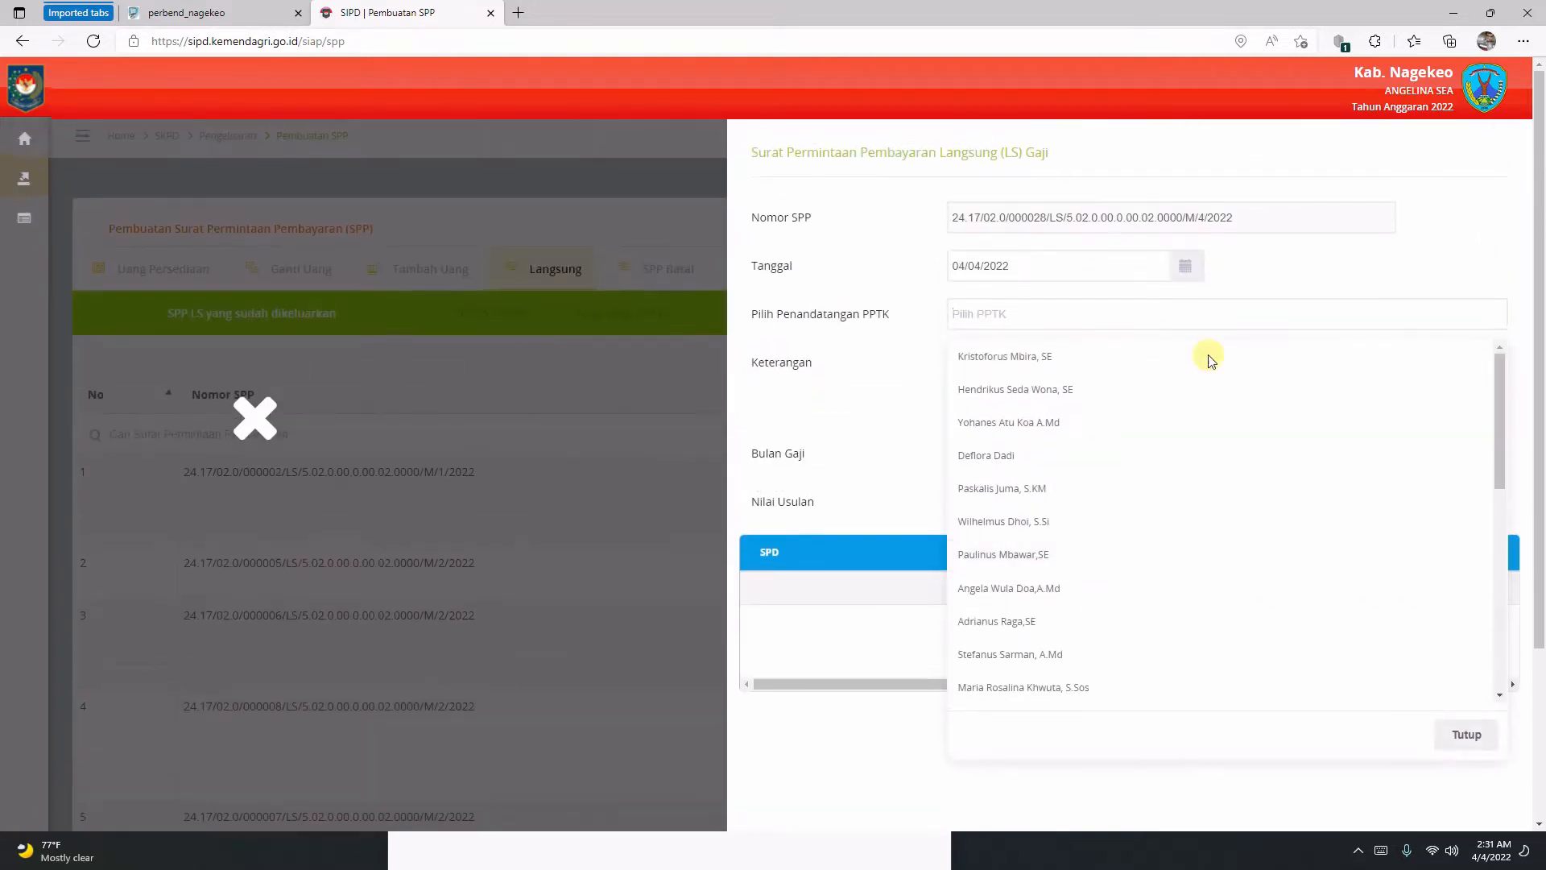
left_click_drag(1505, 421, 1502, 709)
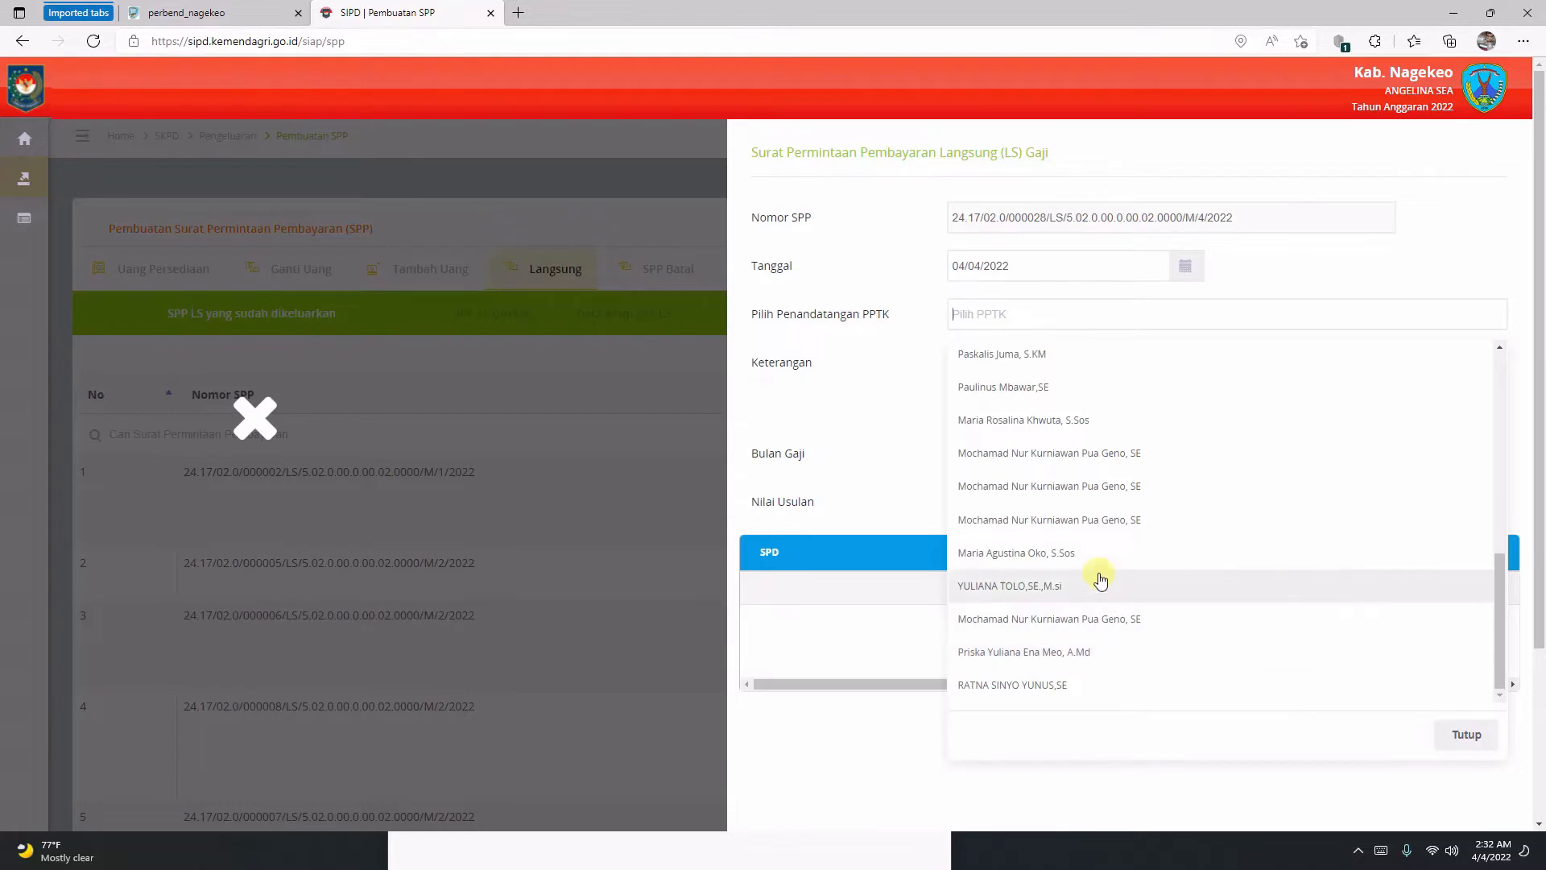
left_click(1084, 553)
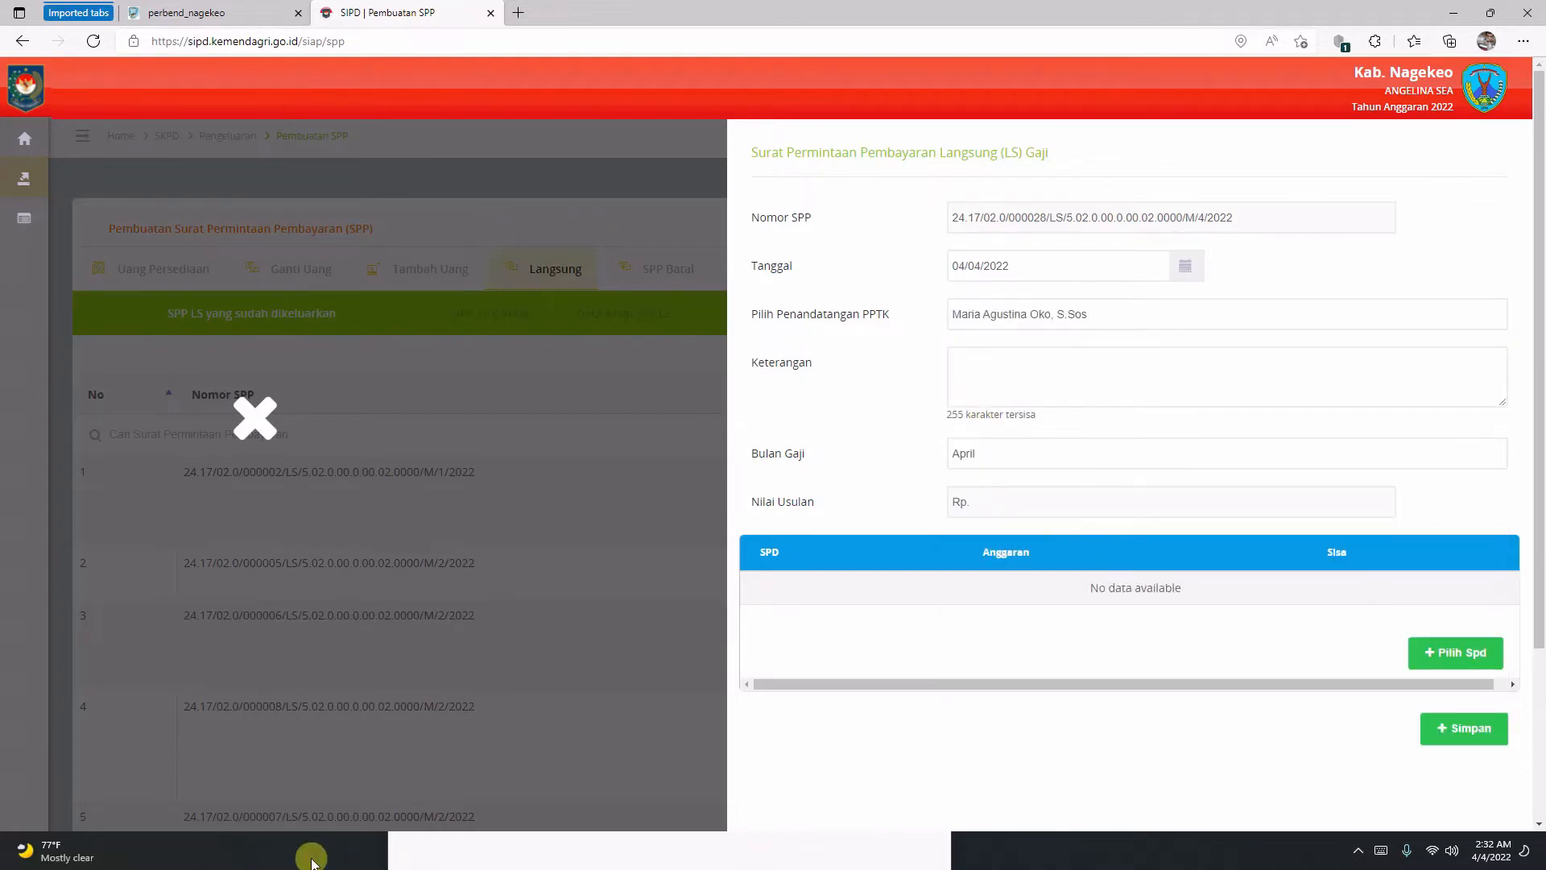
Copy "Pembayaran Gaji dan Tunjangan ASN Bulan April 2022 Pada Badan Keuangan Daerah Kab. Nagekeo" from Notepad into the Keterangan field.
left_click(916, 846)
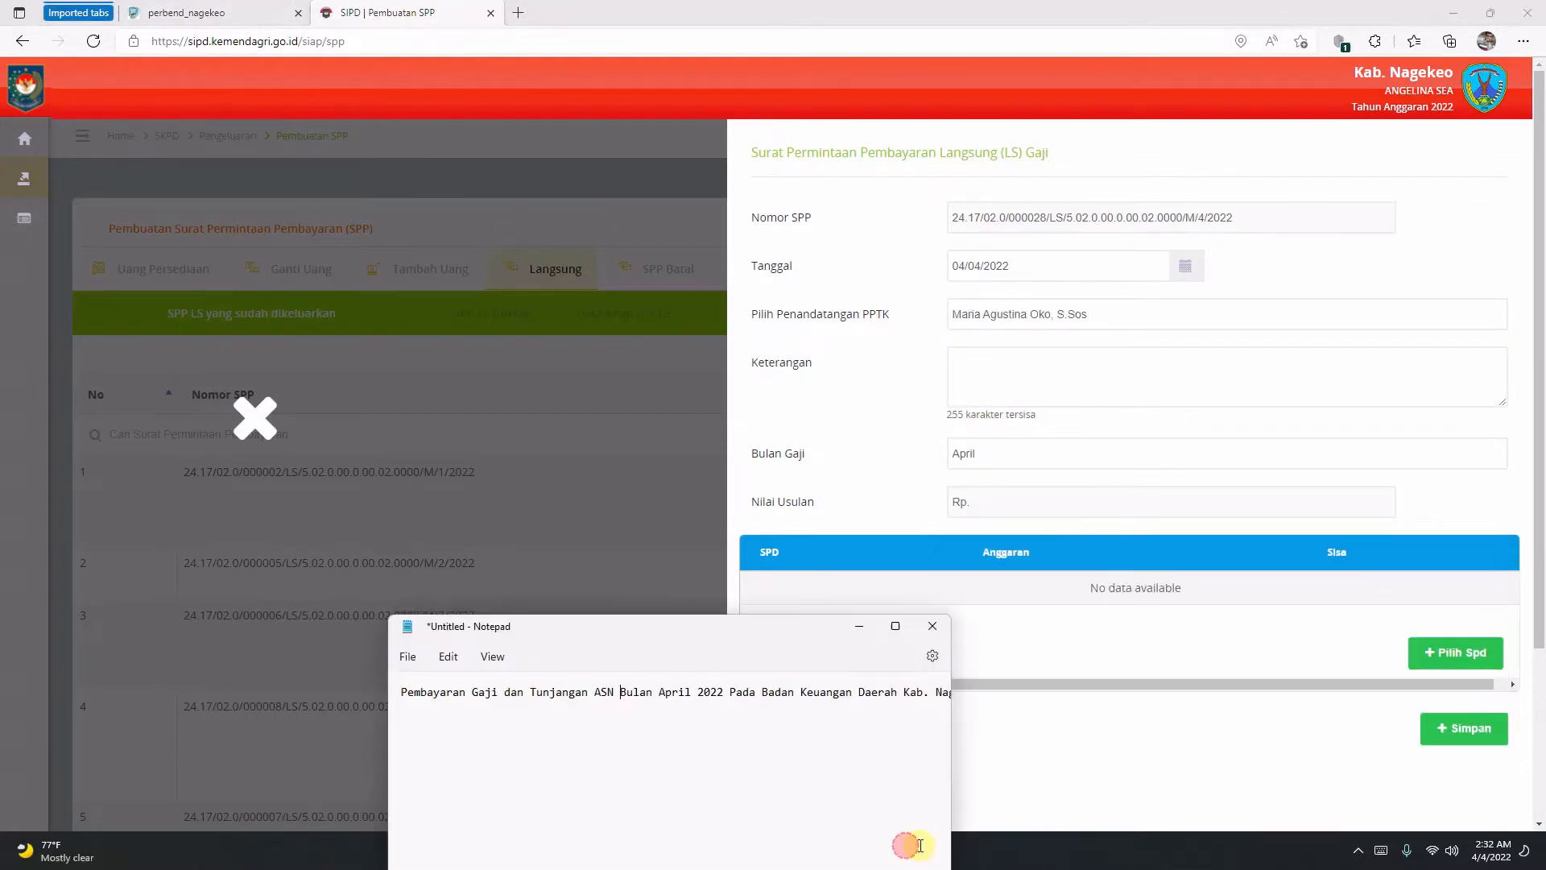
left_click(608, 700)
key("ctrl+a")
key("ctrl+c")
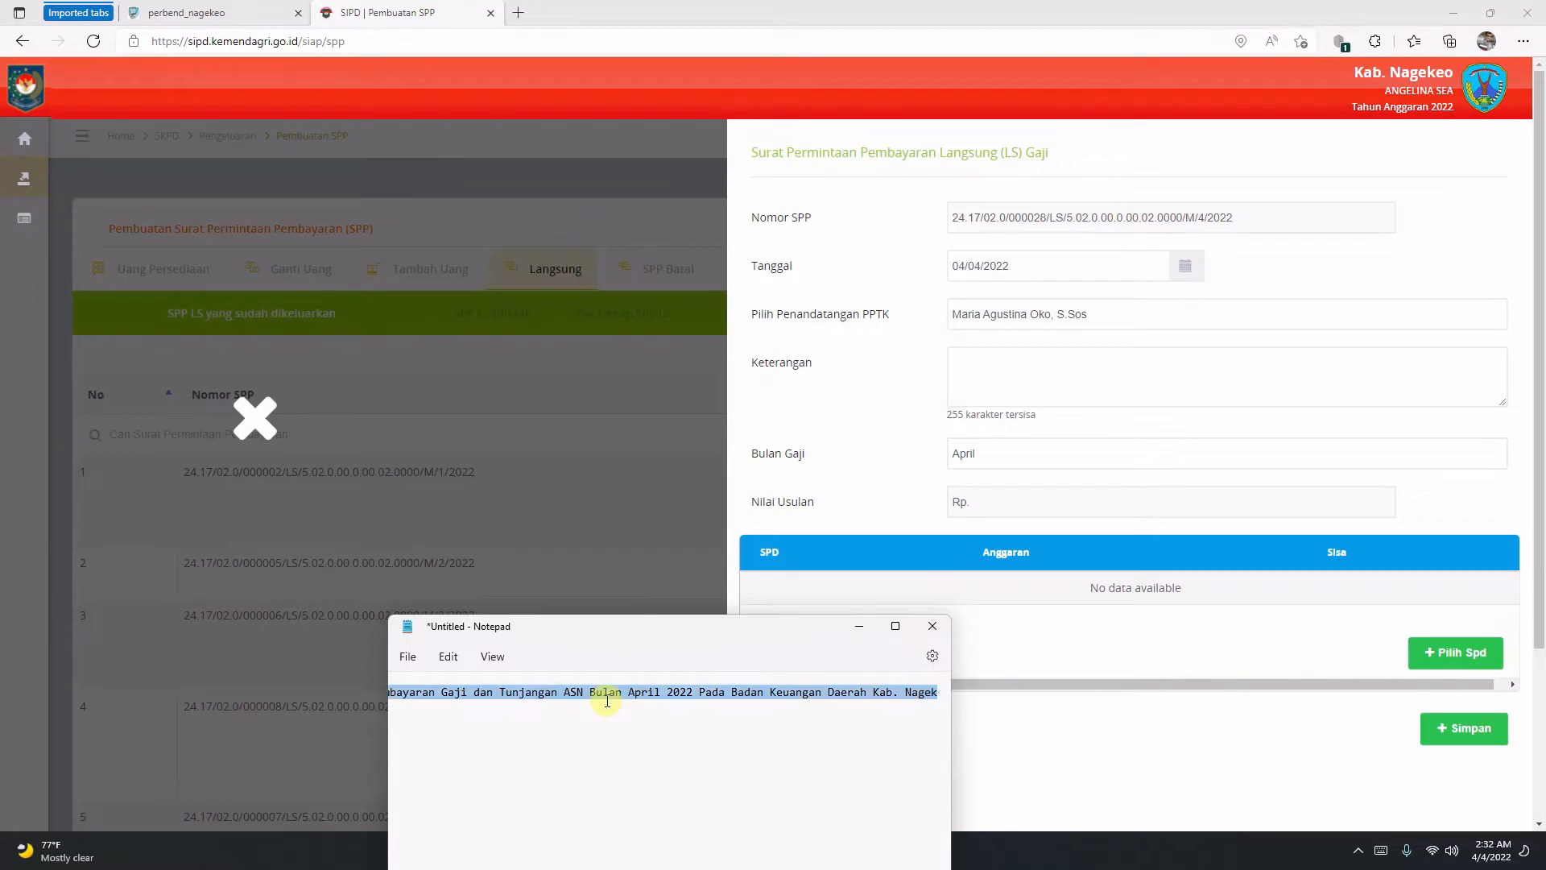
left_click(1067, 355)
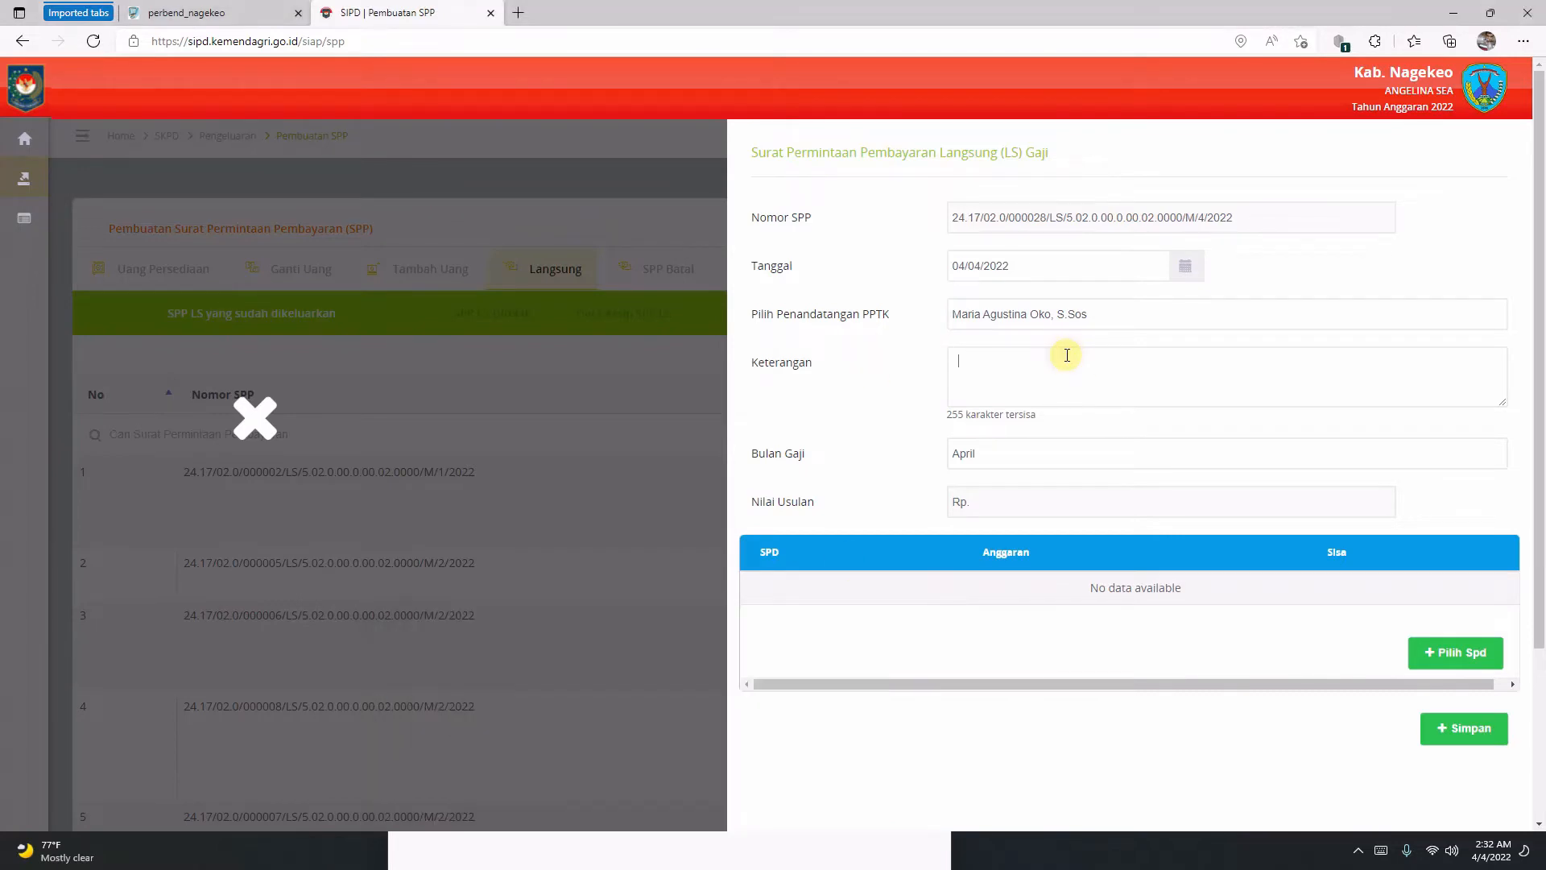
key("ctrl+v")
Add both SPDs, dated 2022-01-12 and 2022-04-01, to the salary payment request.
scroll(1063, 439, "down", 2)
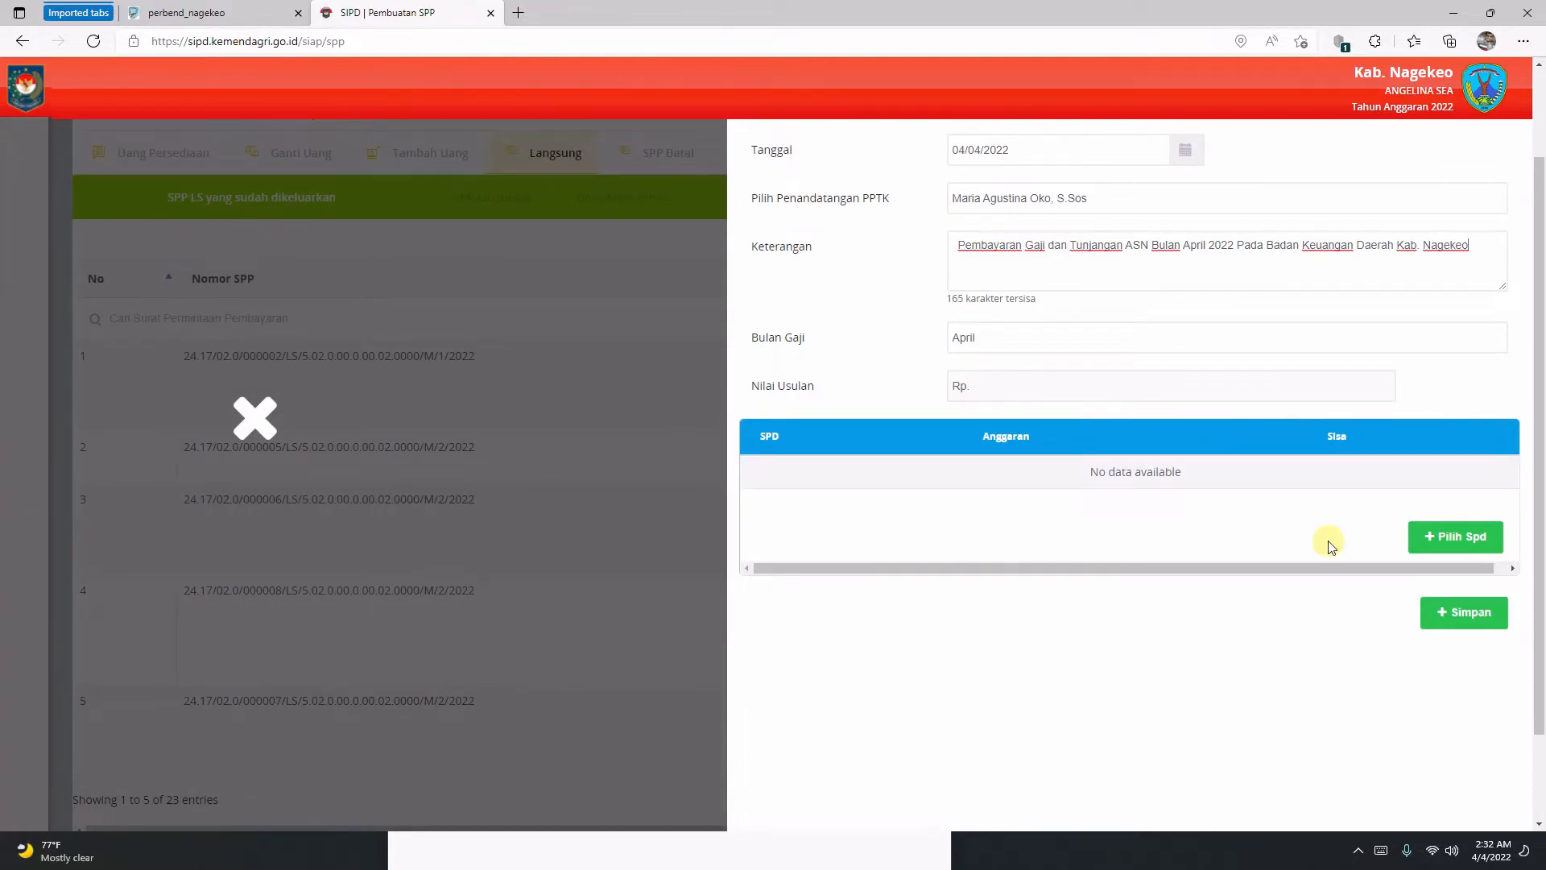
left_click(1427, 540)
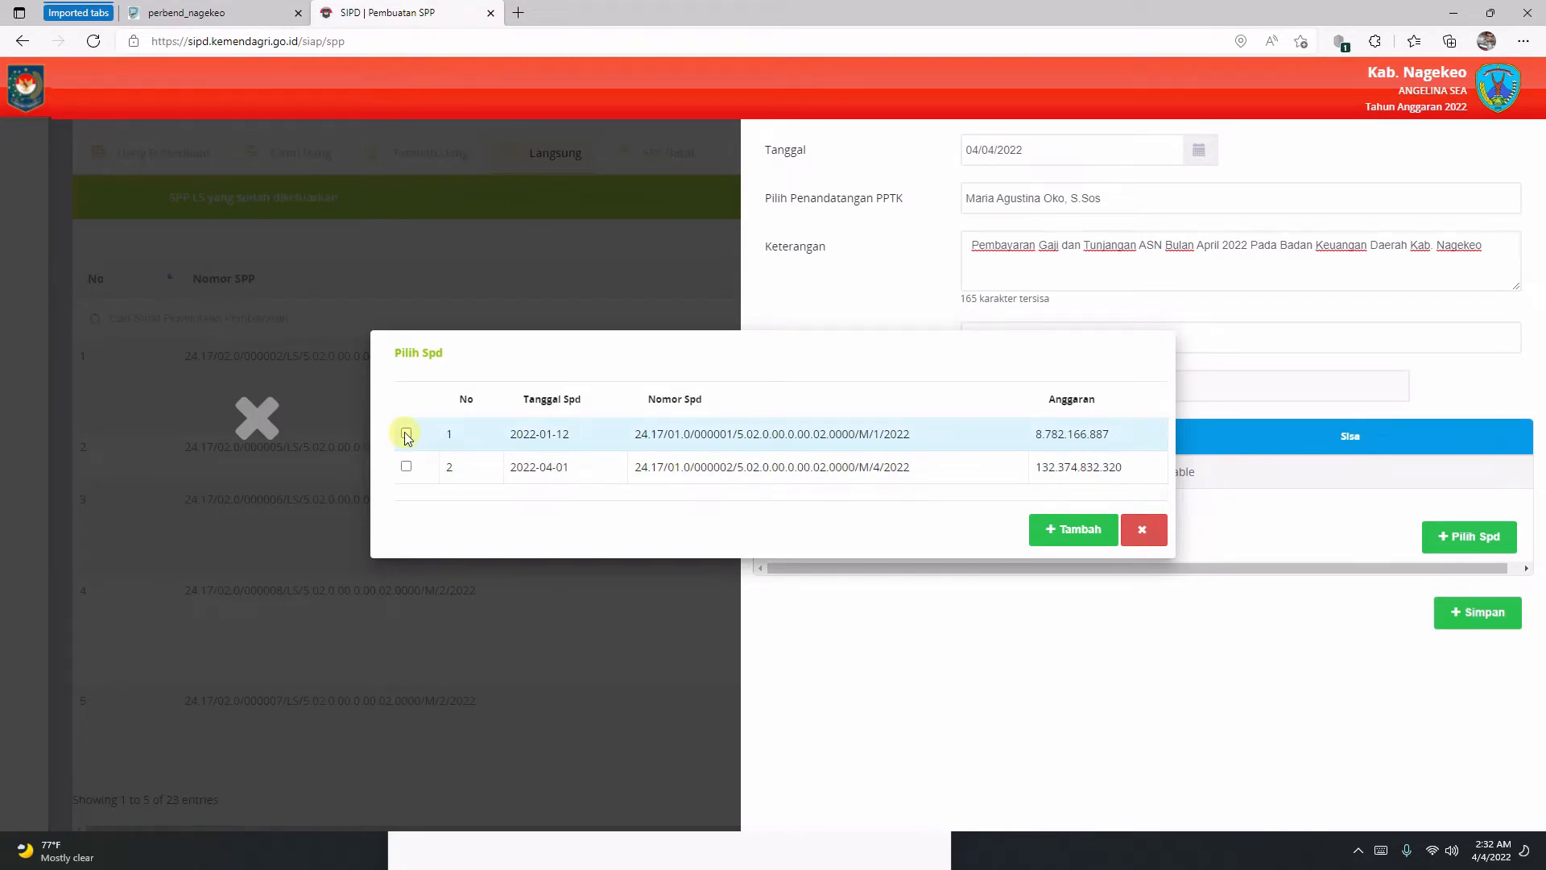
left_click(407, 434)
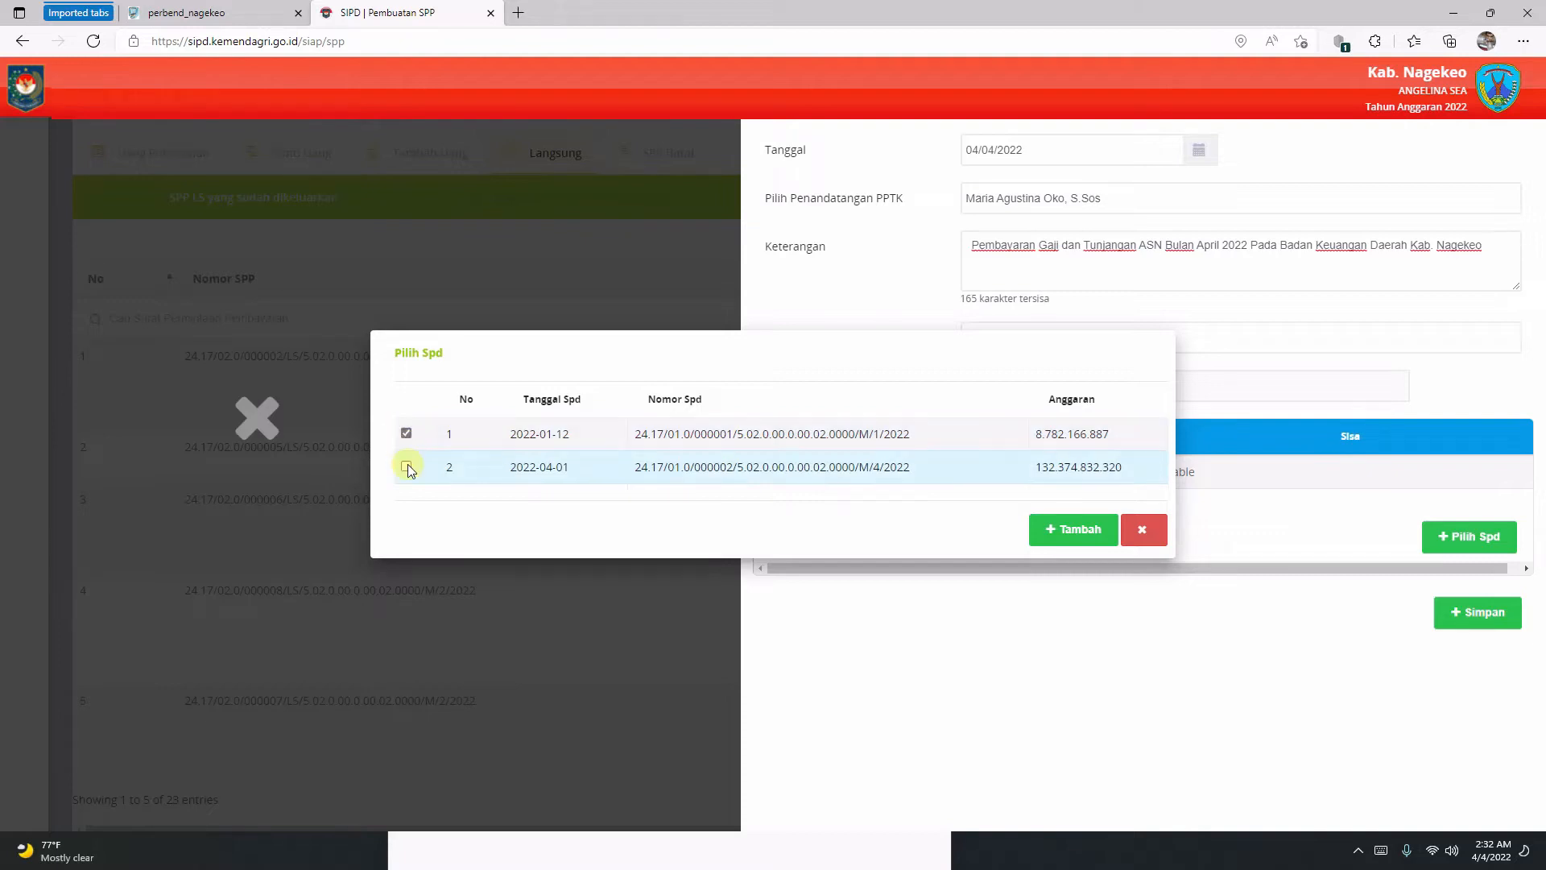
left_click(406, 467)
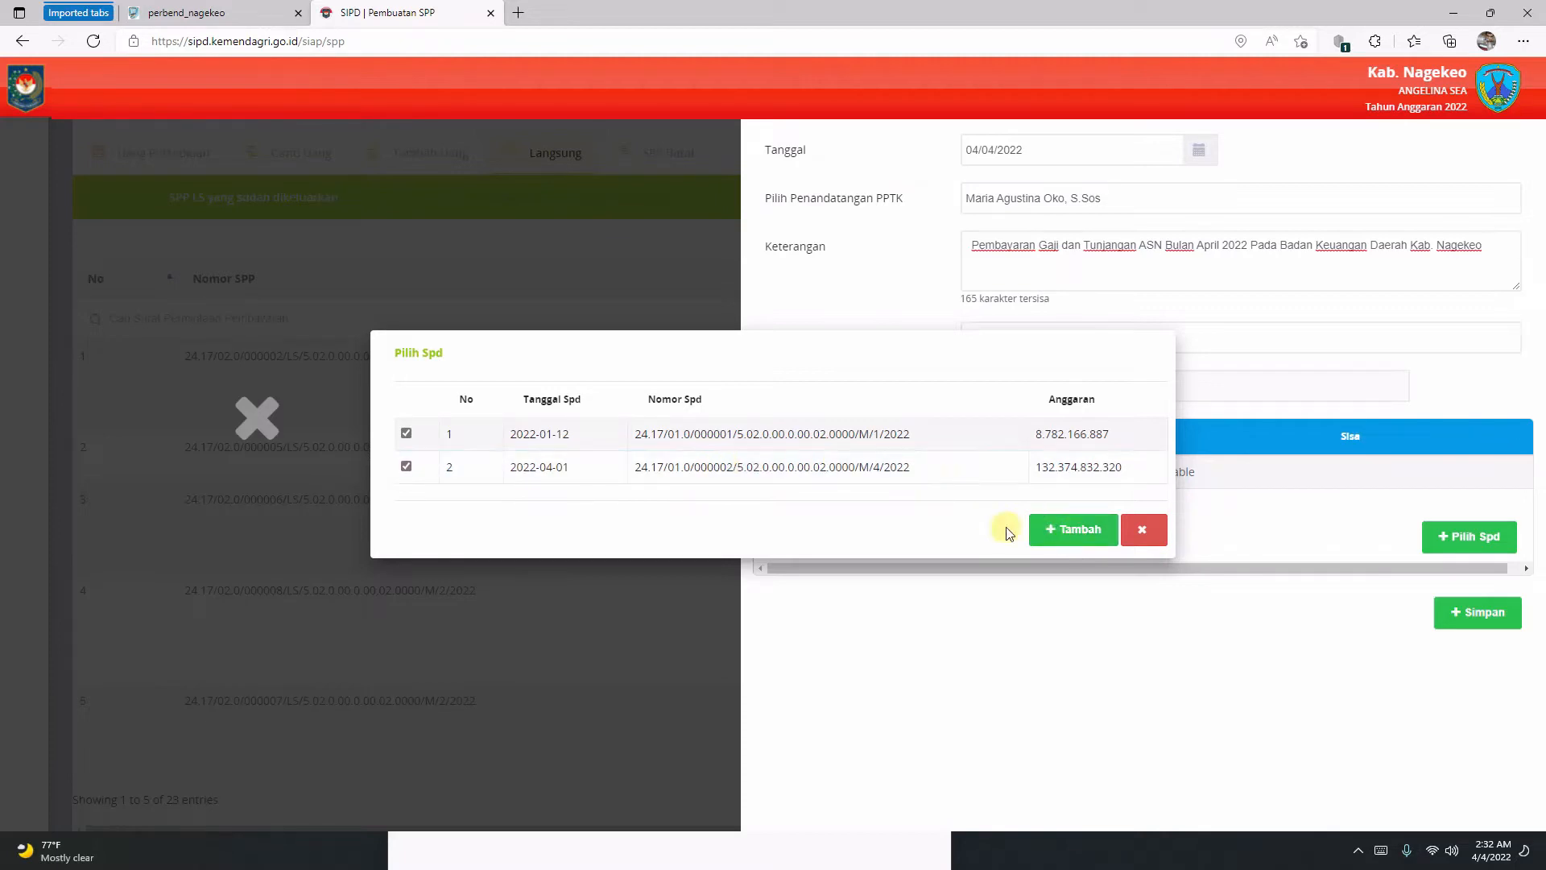
left_click(1067, 535)
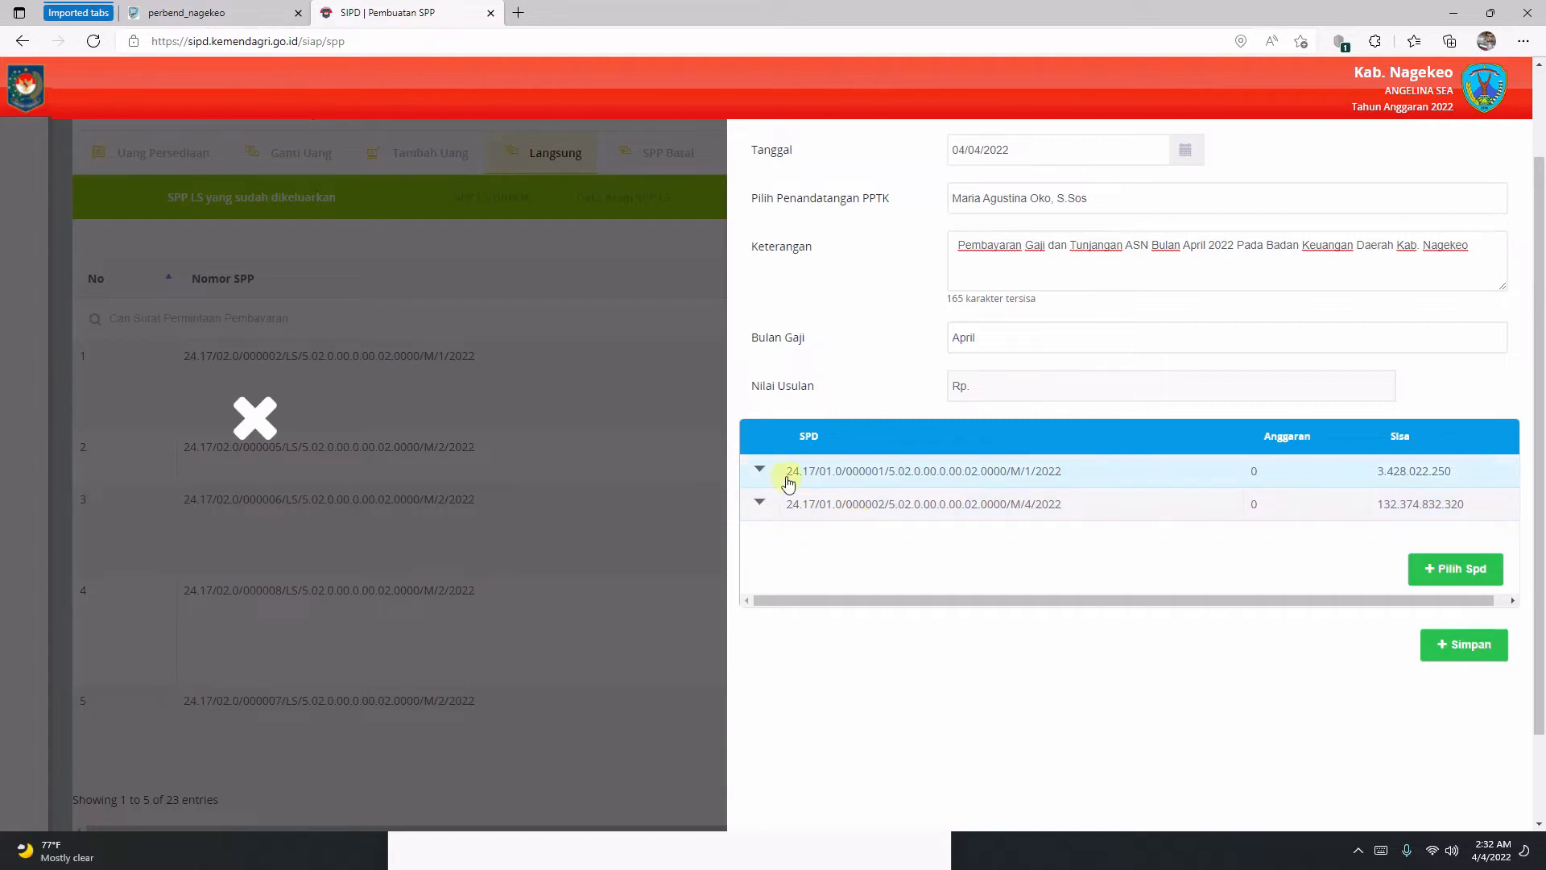
Expand the added M/1/2022 SPD through Administrasi Keuangan Perangkat Daerah down to the account lines of Penyediaan Gaji dan Tunjangan ASN.
left_click(758, 472)
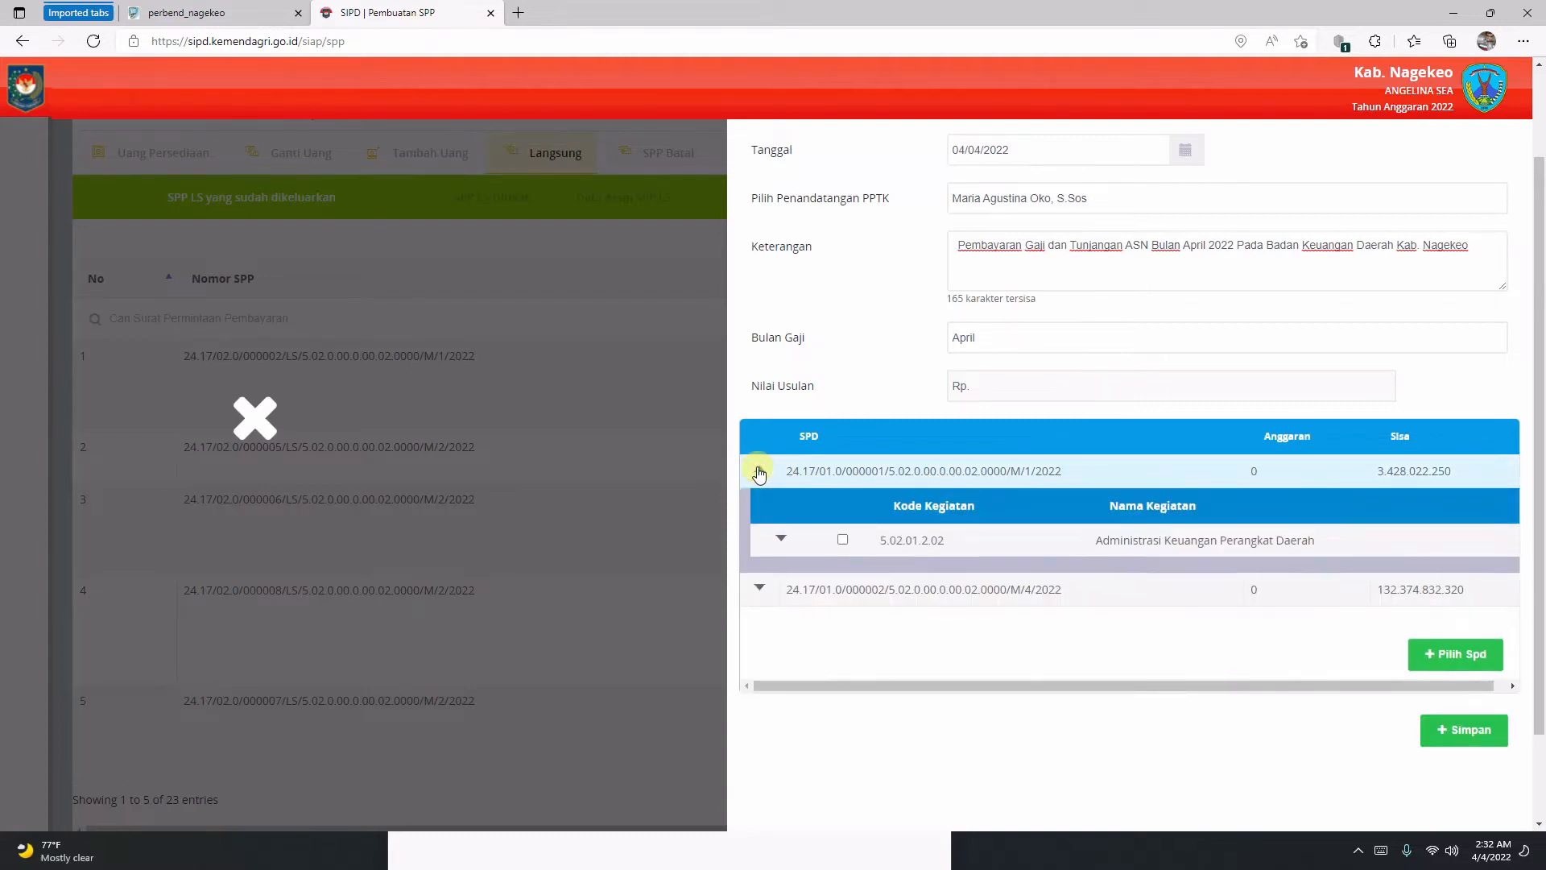
left_click(778, 539)
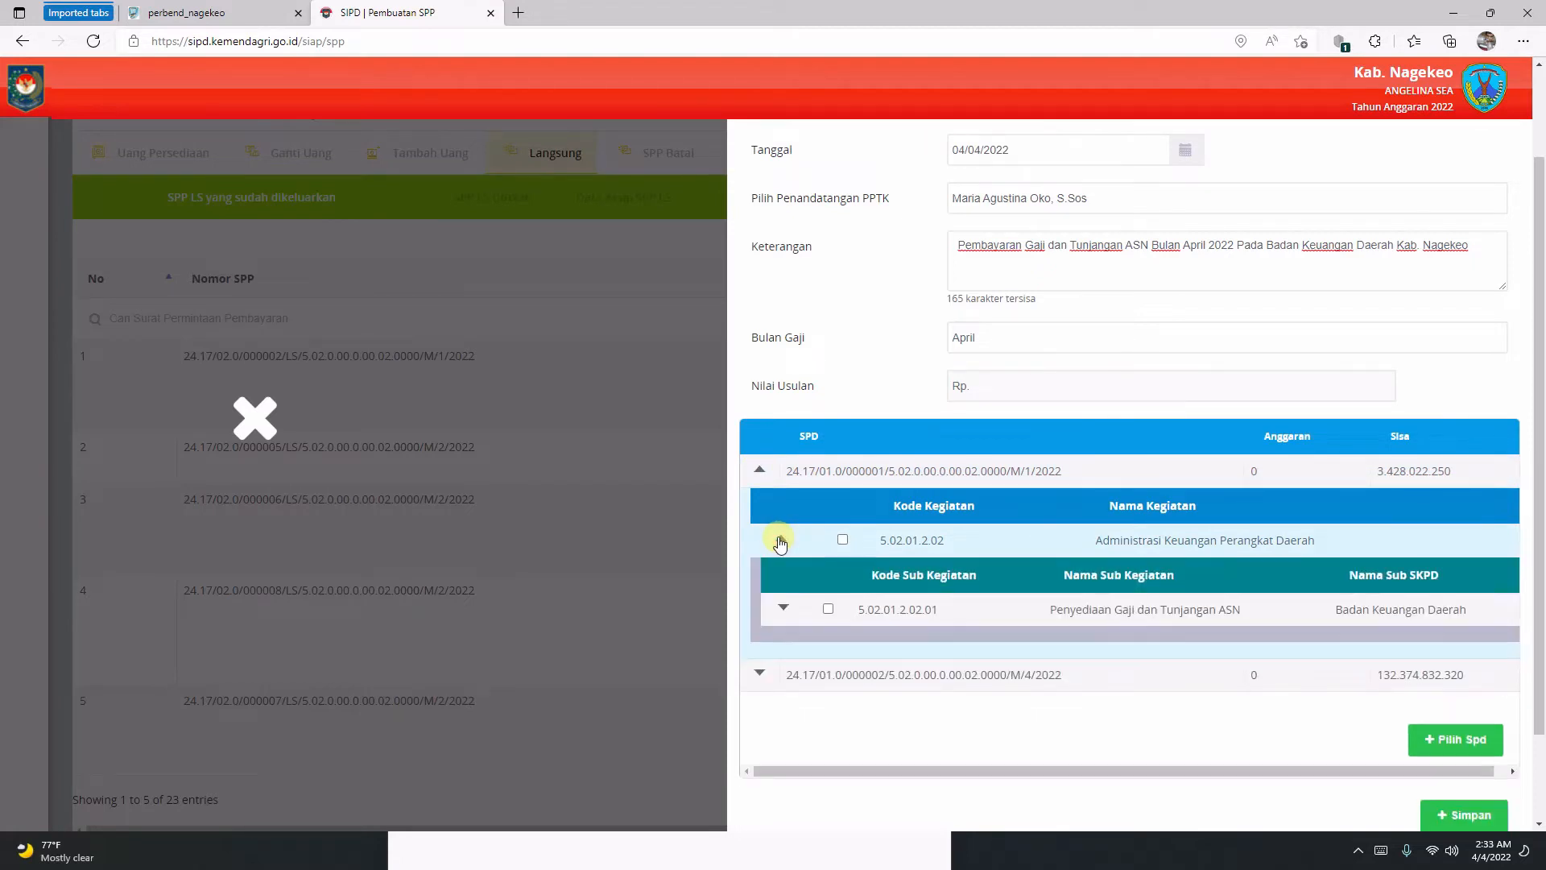
left_click(785, 609)
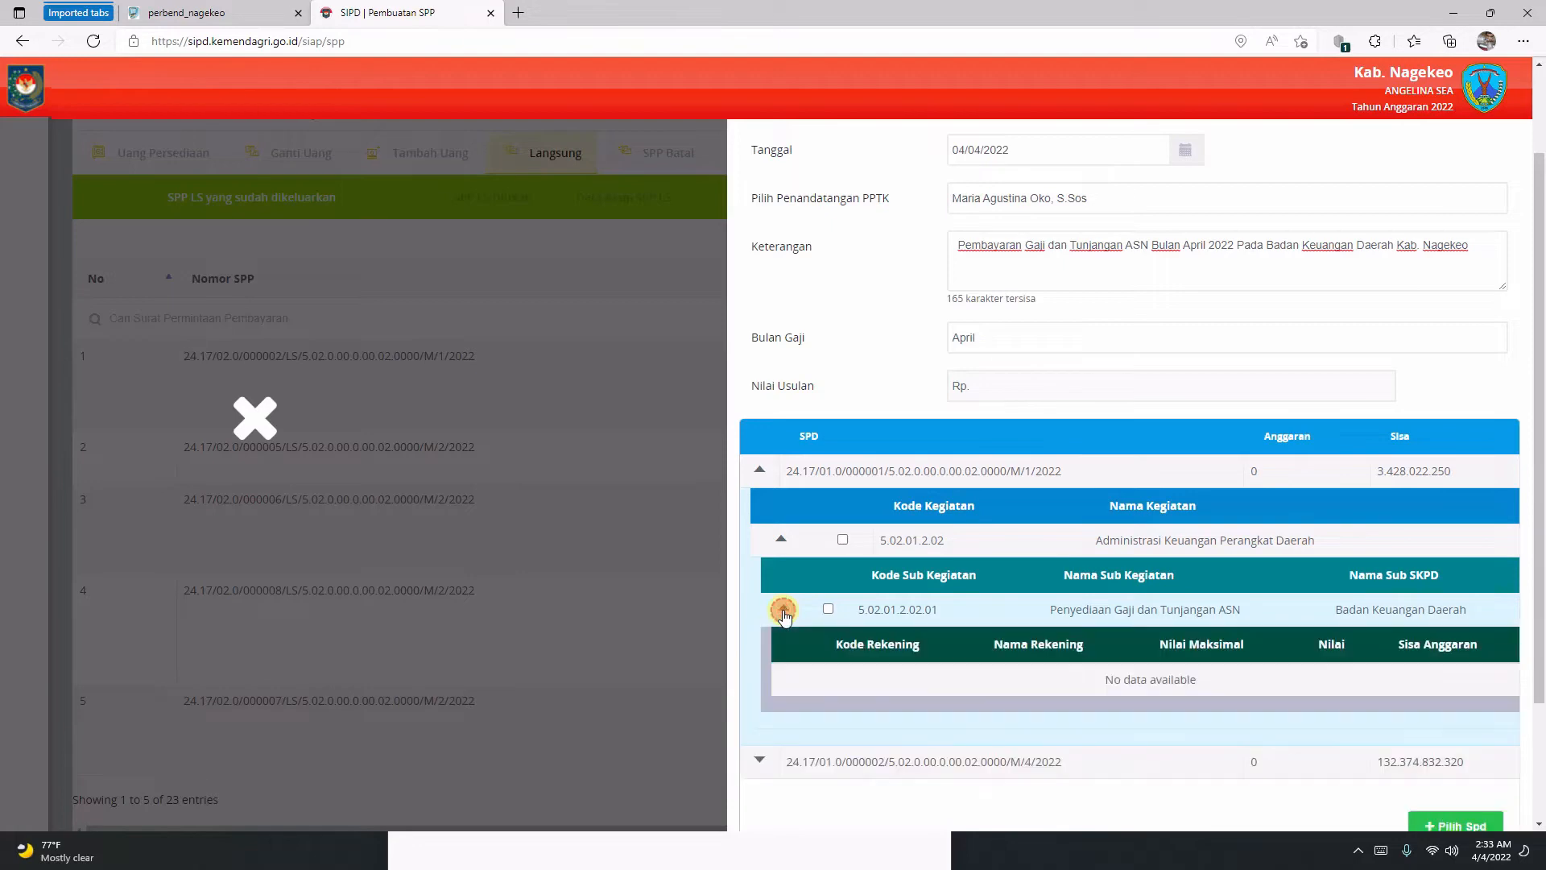
scroll(786, 616, "down", 1)
scroll(785, 615, "down", 4)
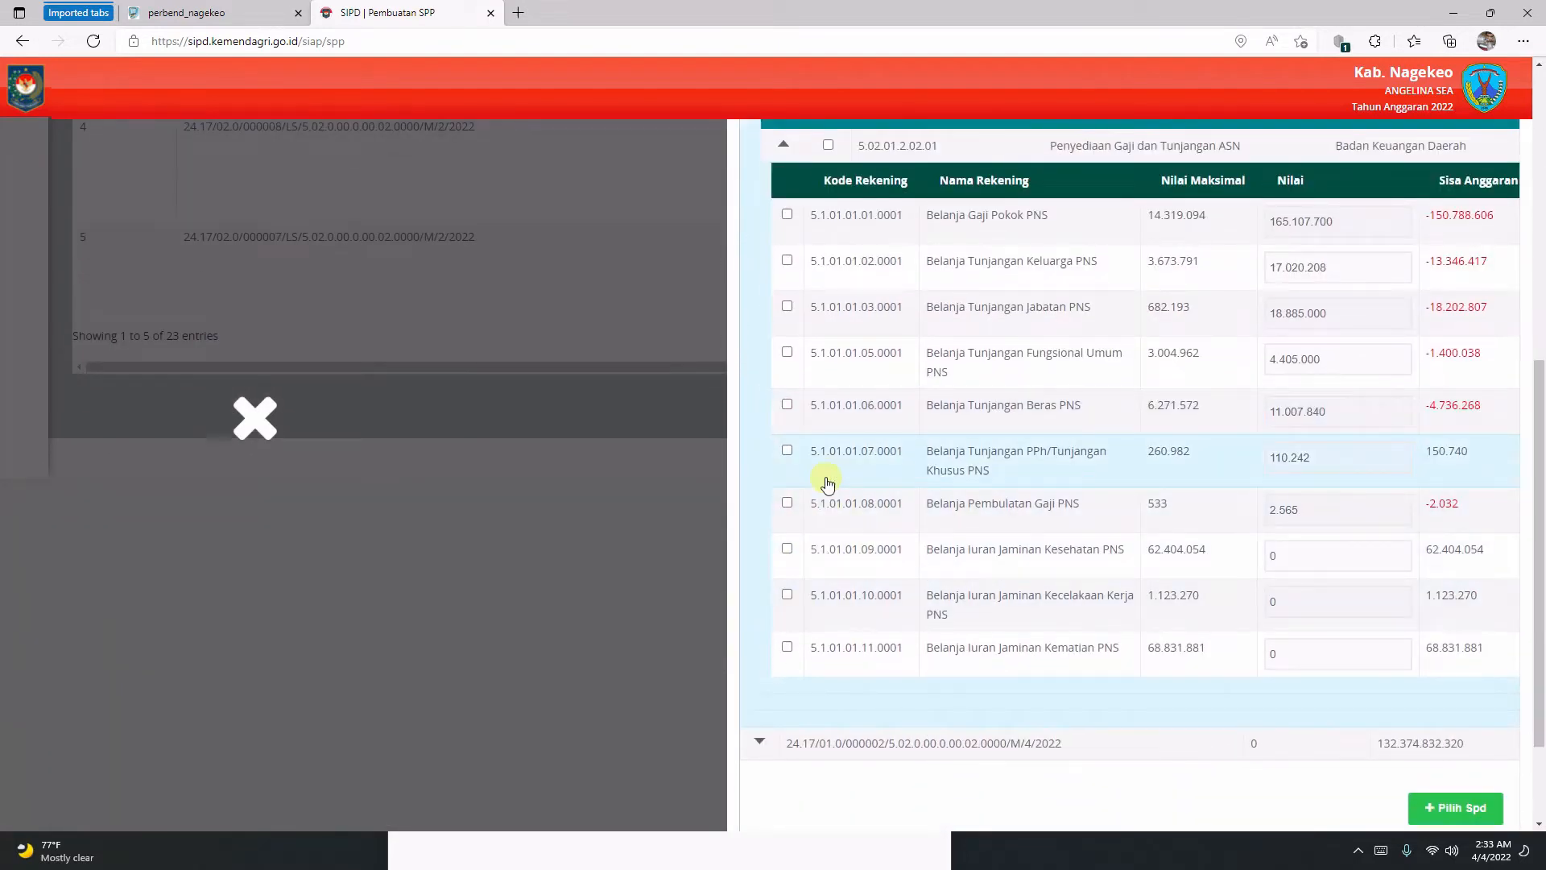
scroll(827, 484, "up", 1)
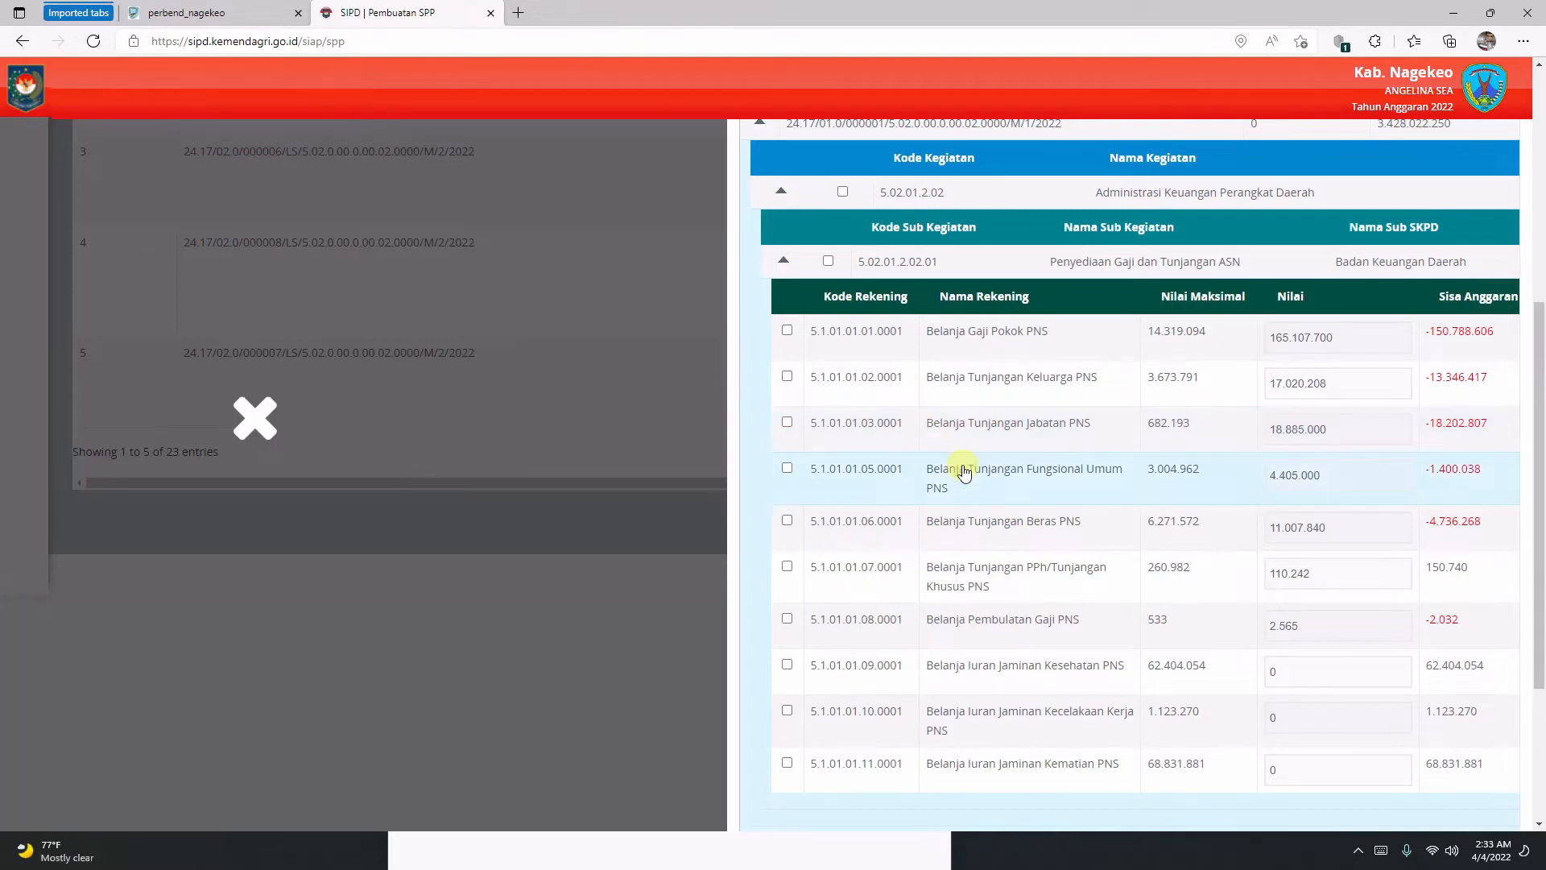
Include account 5.1.01.01.07.0001, Belanja Tunjangan PPh/Tunjangan Khusus PNS, from the M/1/2022 SPD in the payment request.
scroll(965, 472, "down", 2)
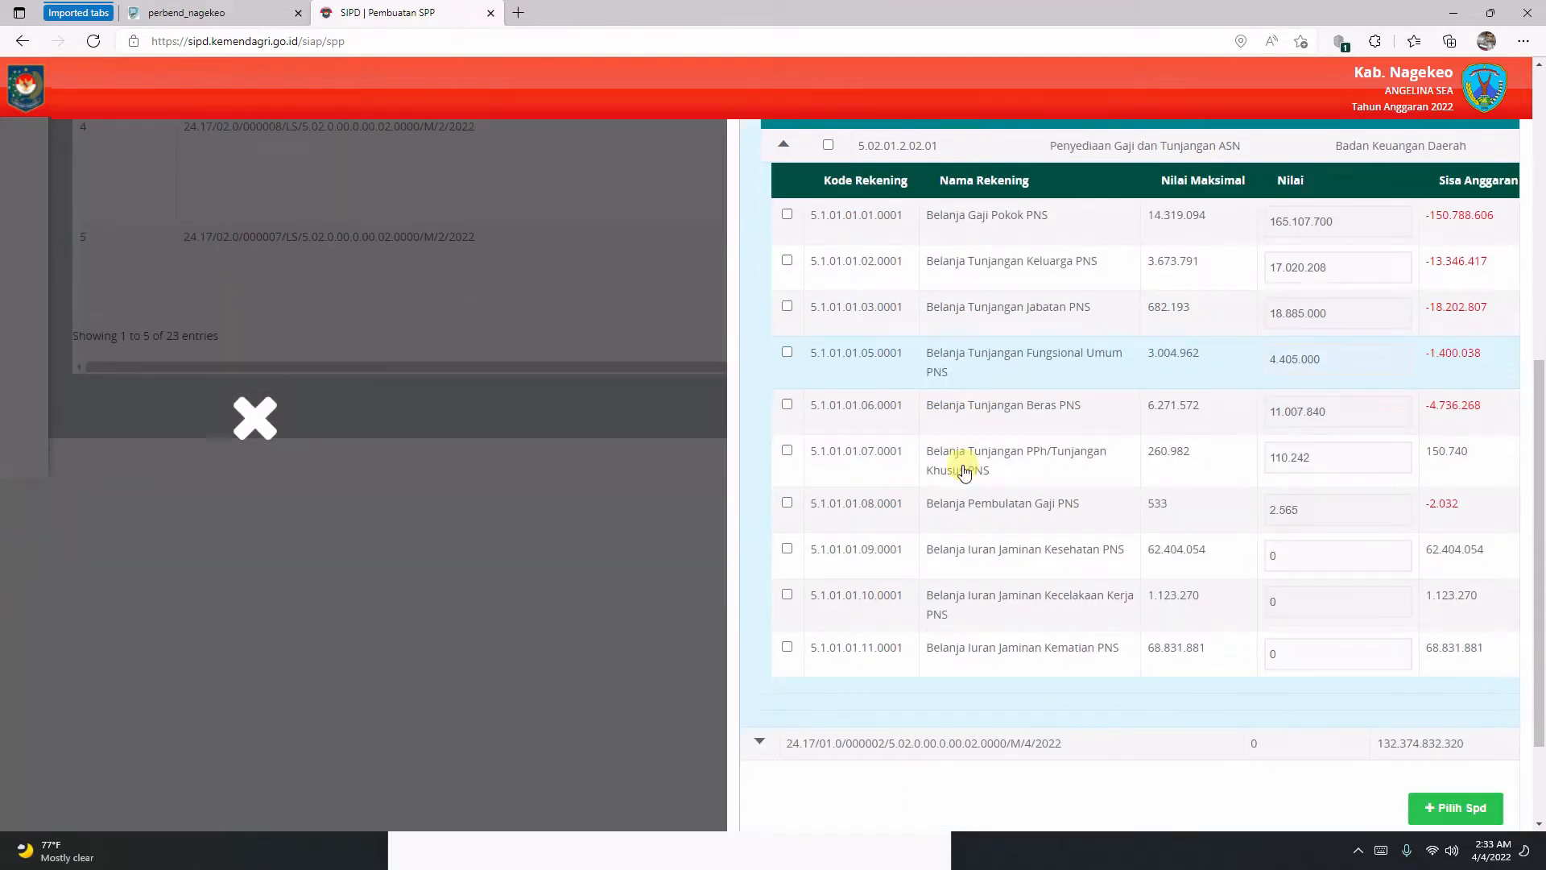
scroll(965, 472, "up", 2)
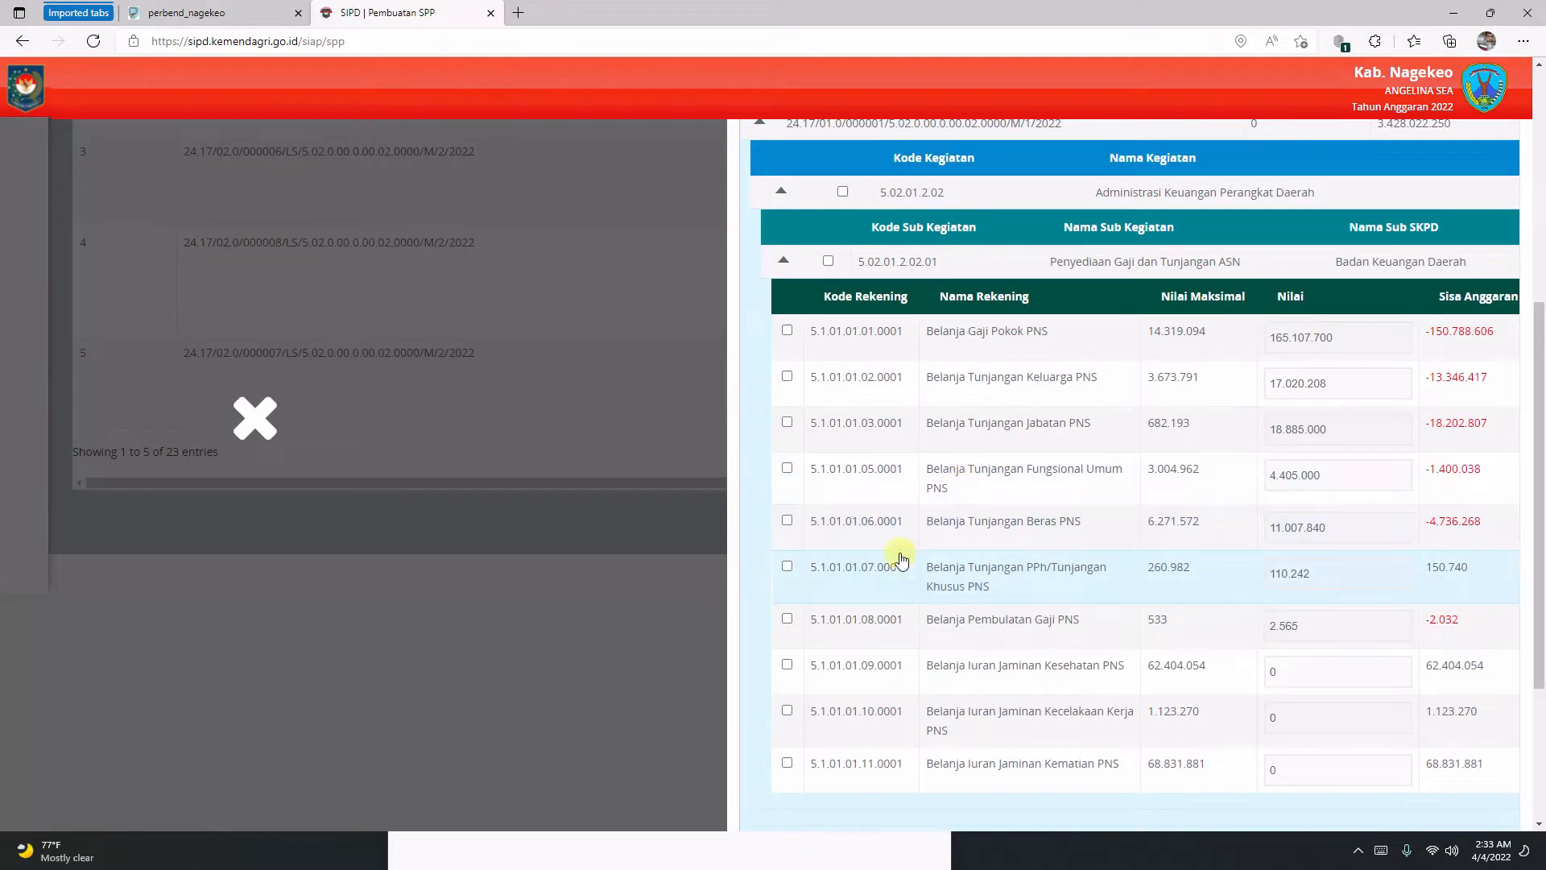
left_click(787, 567)
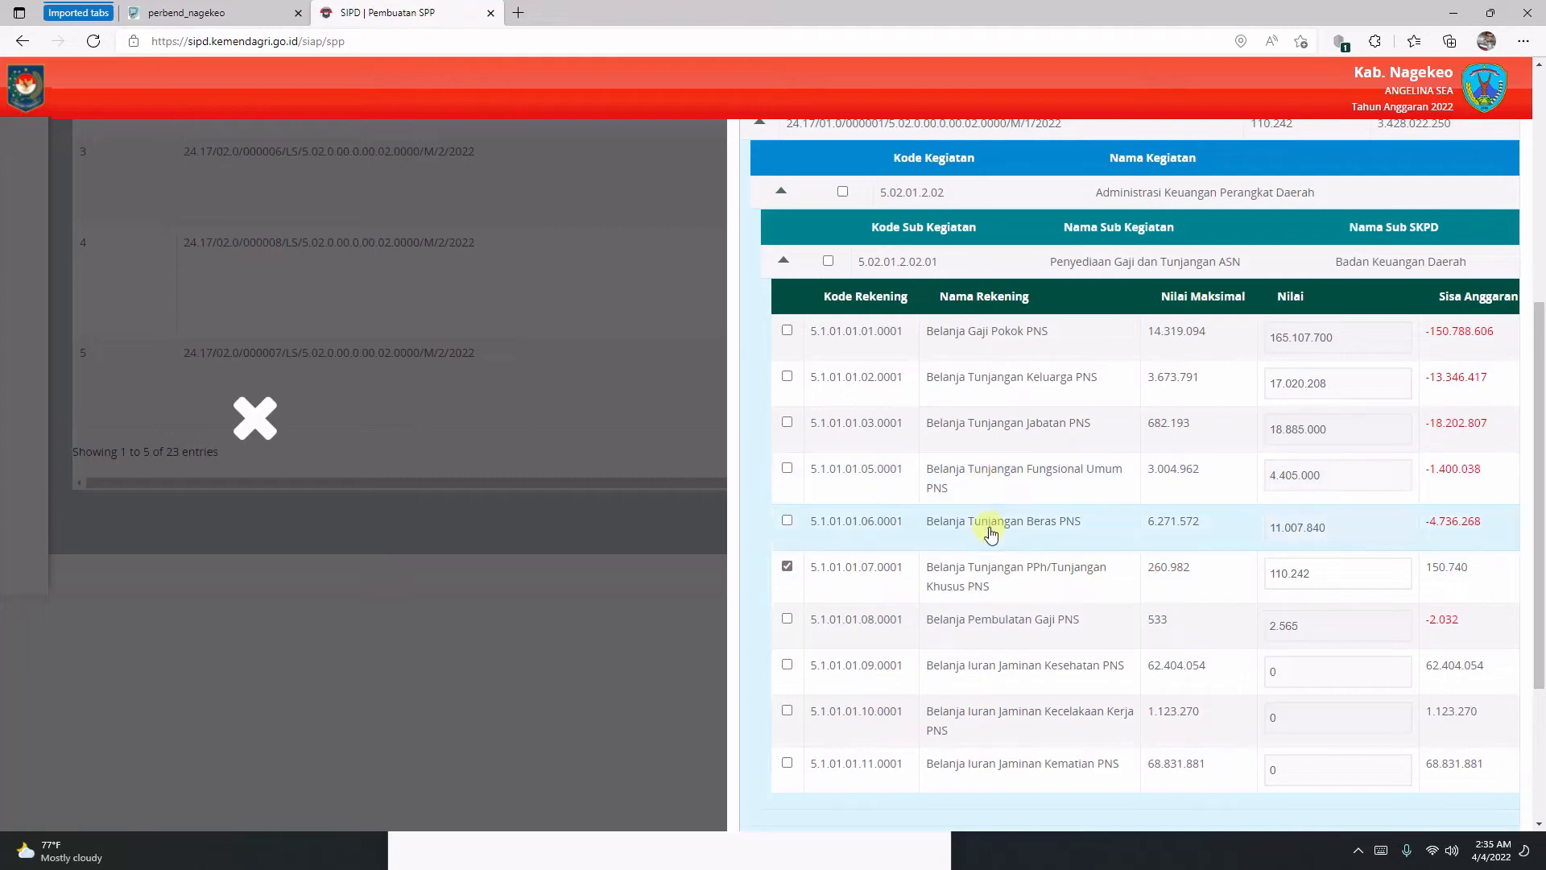
scroll(990, 534, "up", 1)
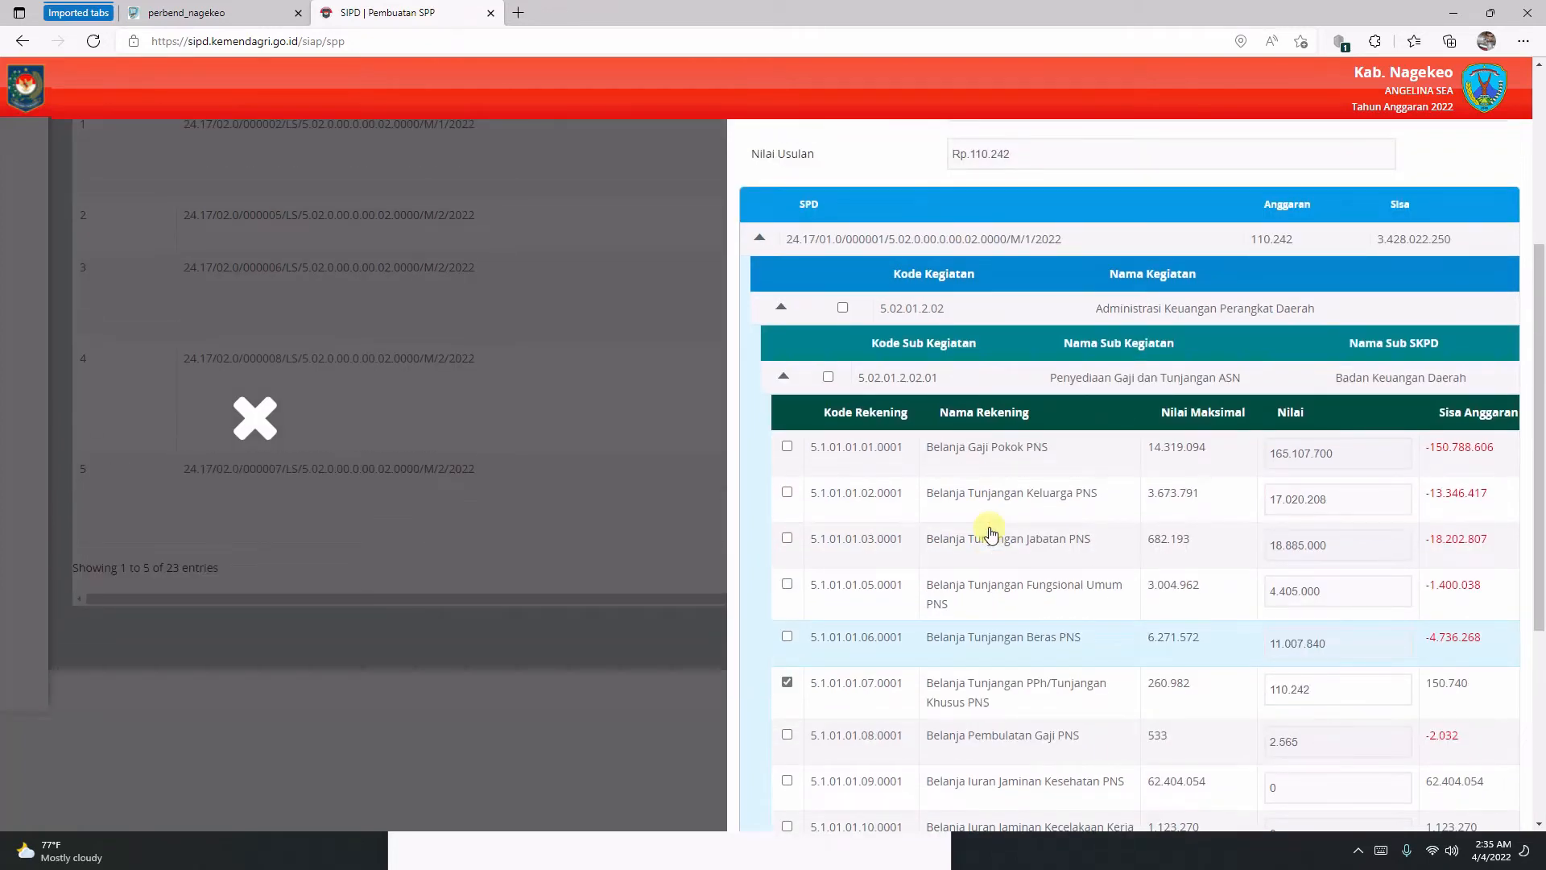
Expand the M/4/2022 SPD through Administrasi Keuangan Perangkat Daerah down to the account lines of Penyediaan Gaji dan Tunjangan ASN.
scroll(991, 534, "down", 2)
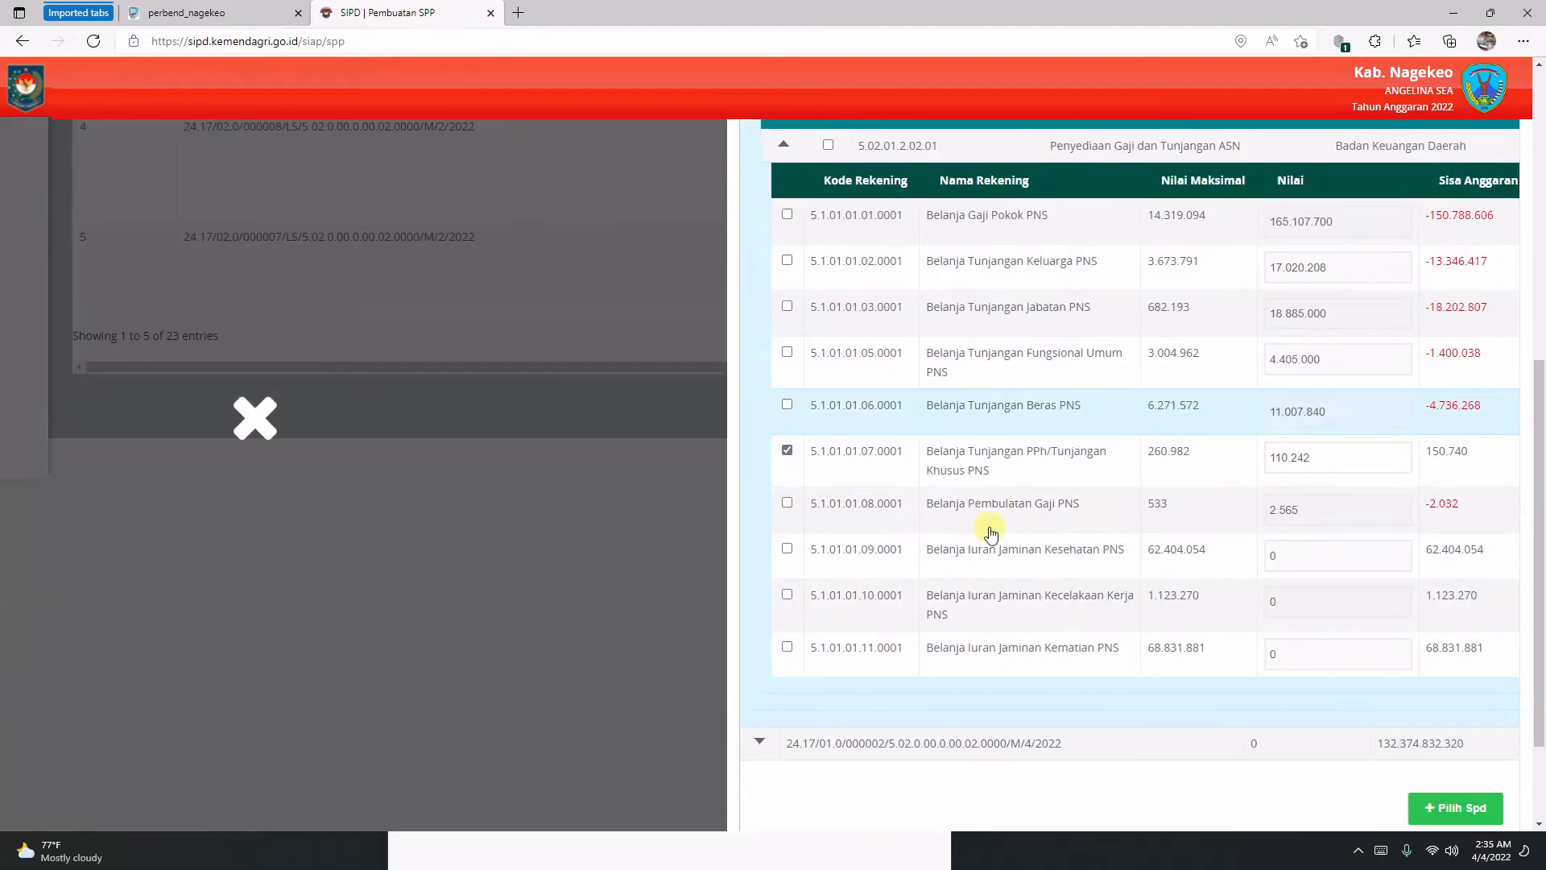
scroll(990, 534, "up", 2)
scroll(991, 534, "down", 2)
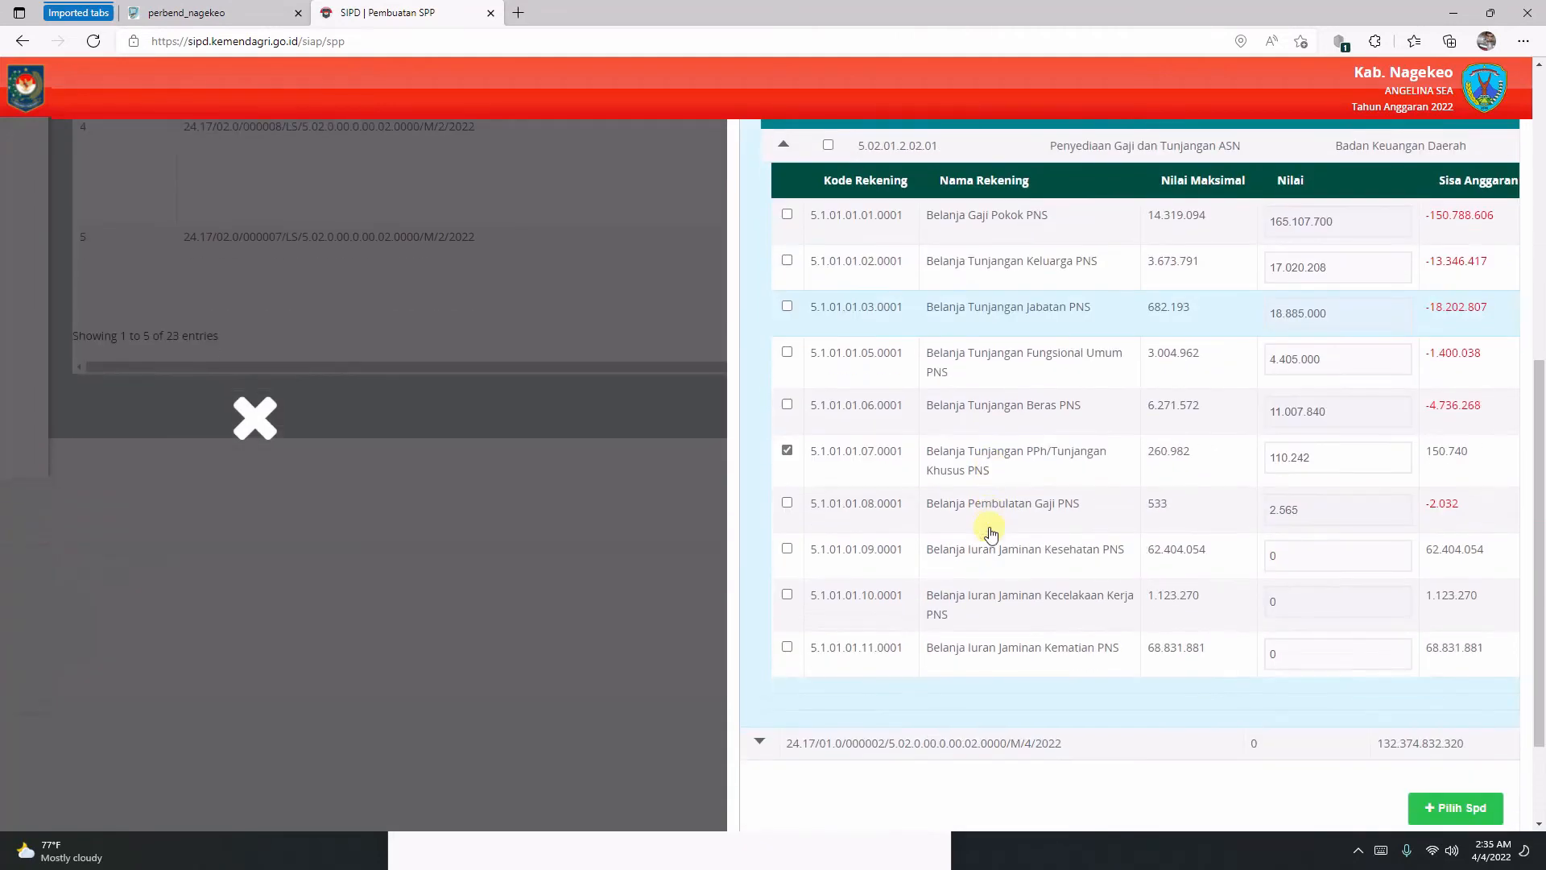
scroll(990, 534, "down", 2)
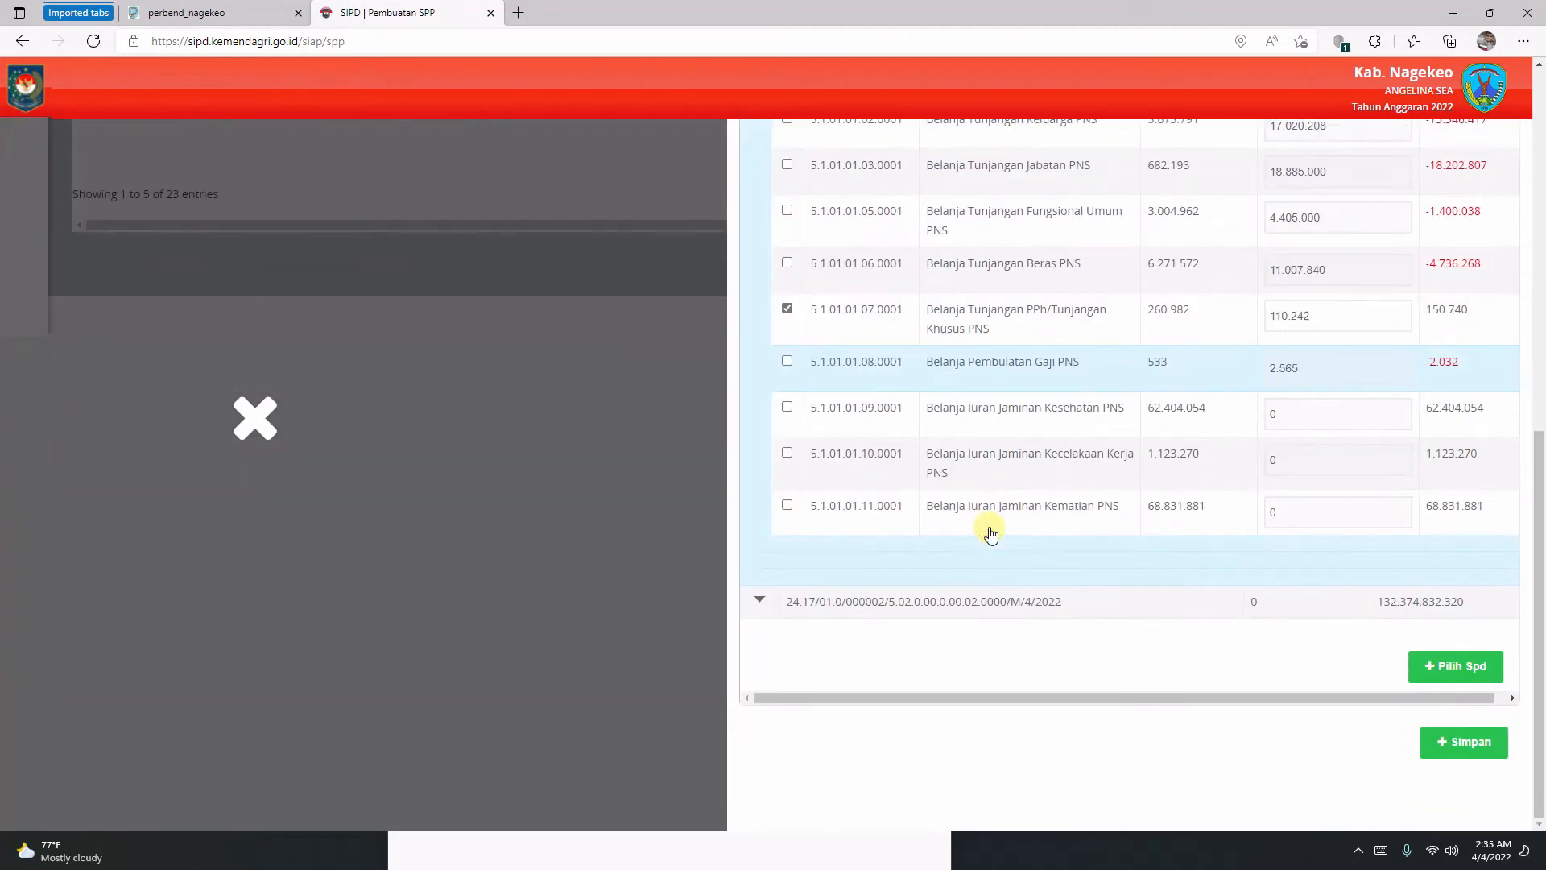
left_click(760, 601)
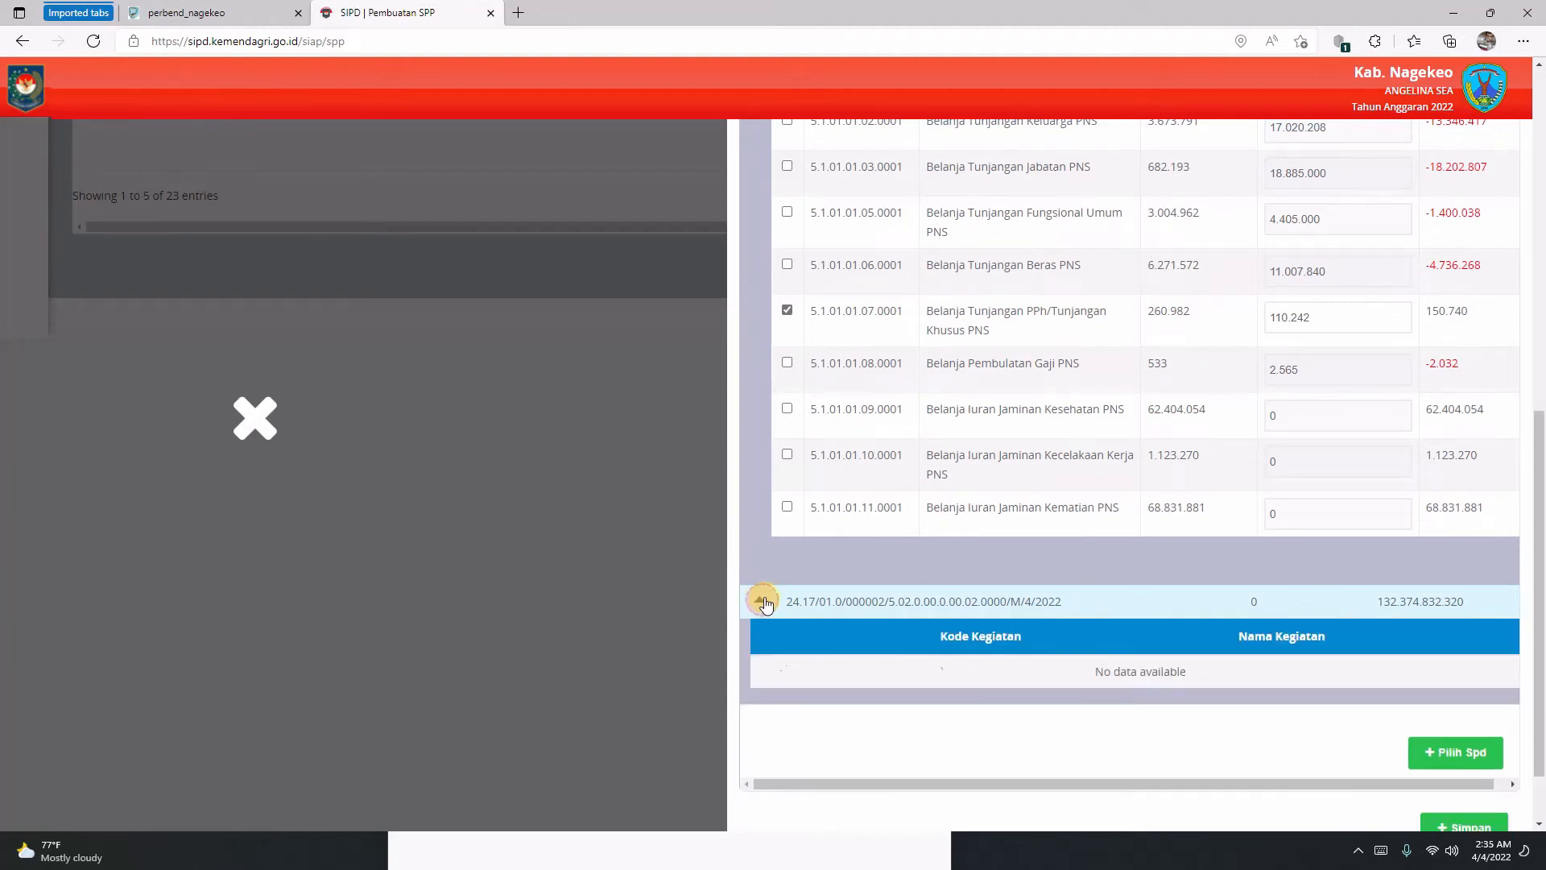
scroll(765, 591, "down", 1)
left_click(777, 596)
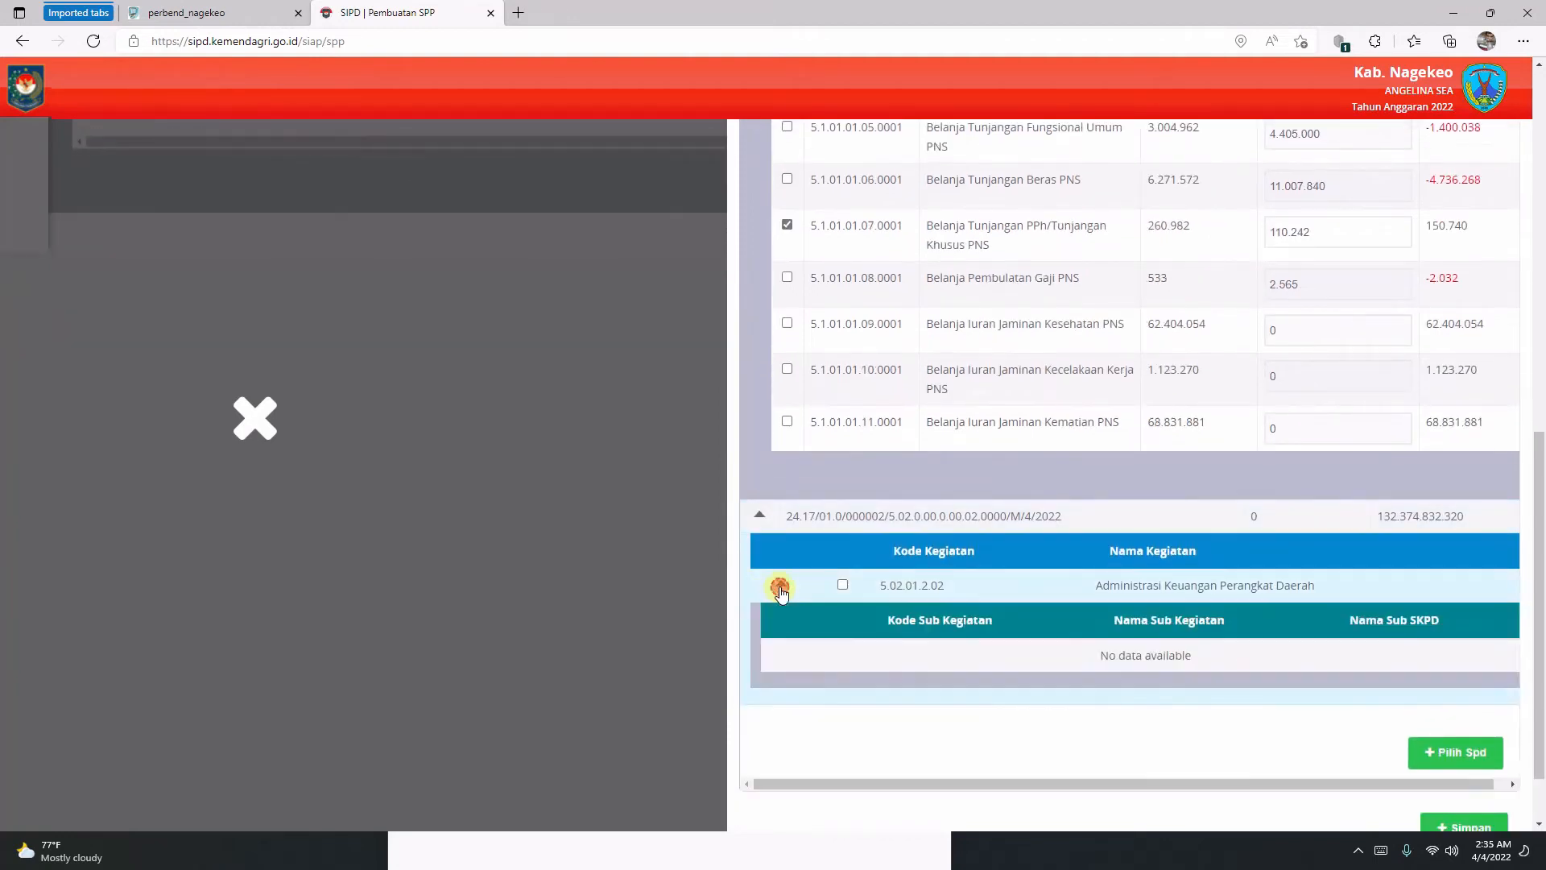
scroll(777, 586, "down", 1)
left_click(781, 570)
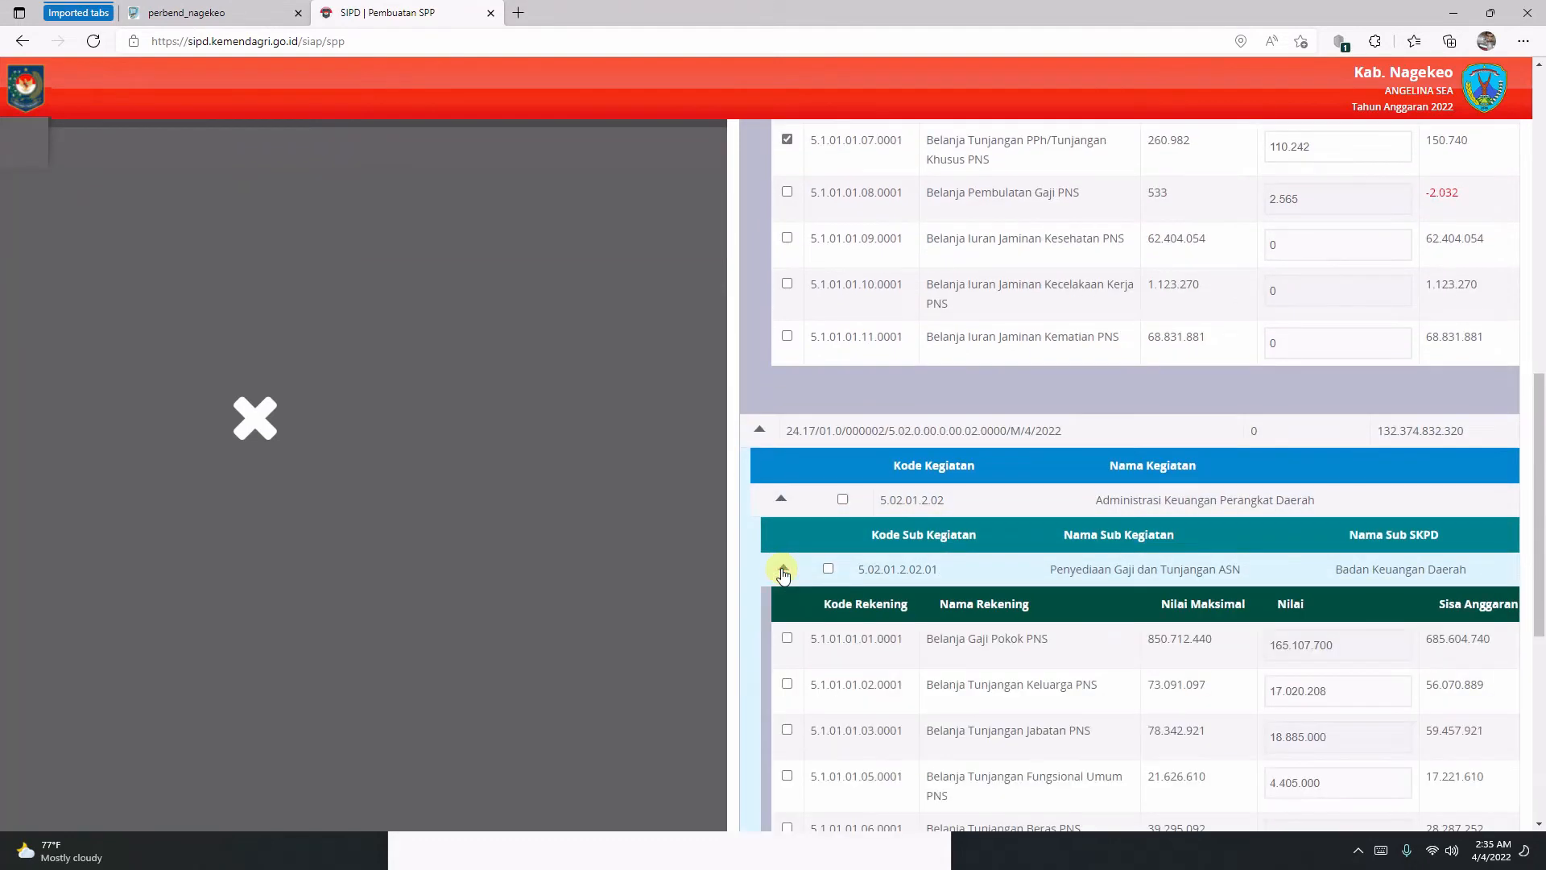
Include the seven M/4/2022 accounts from 5.1.01.01.01.0001 Belanja Gaji Pokok PNS through 5.1.01.01.08.0001 Belanja Pembulatan Gaji PNS in the payment request.
scroll(789, 572, "down", 4)
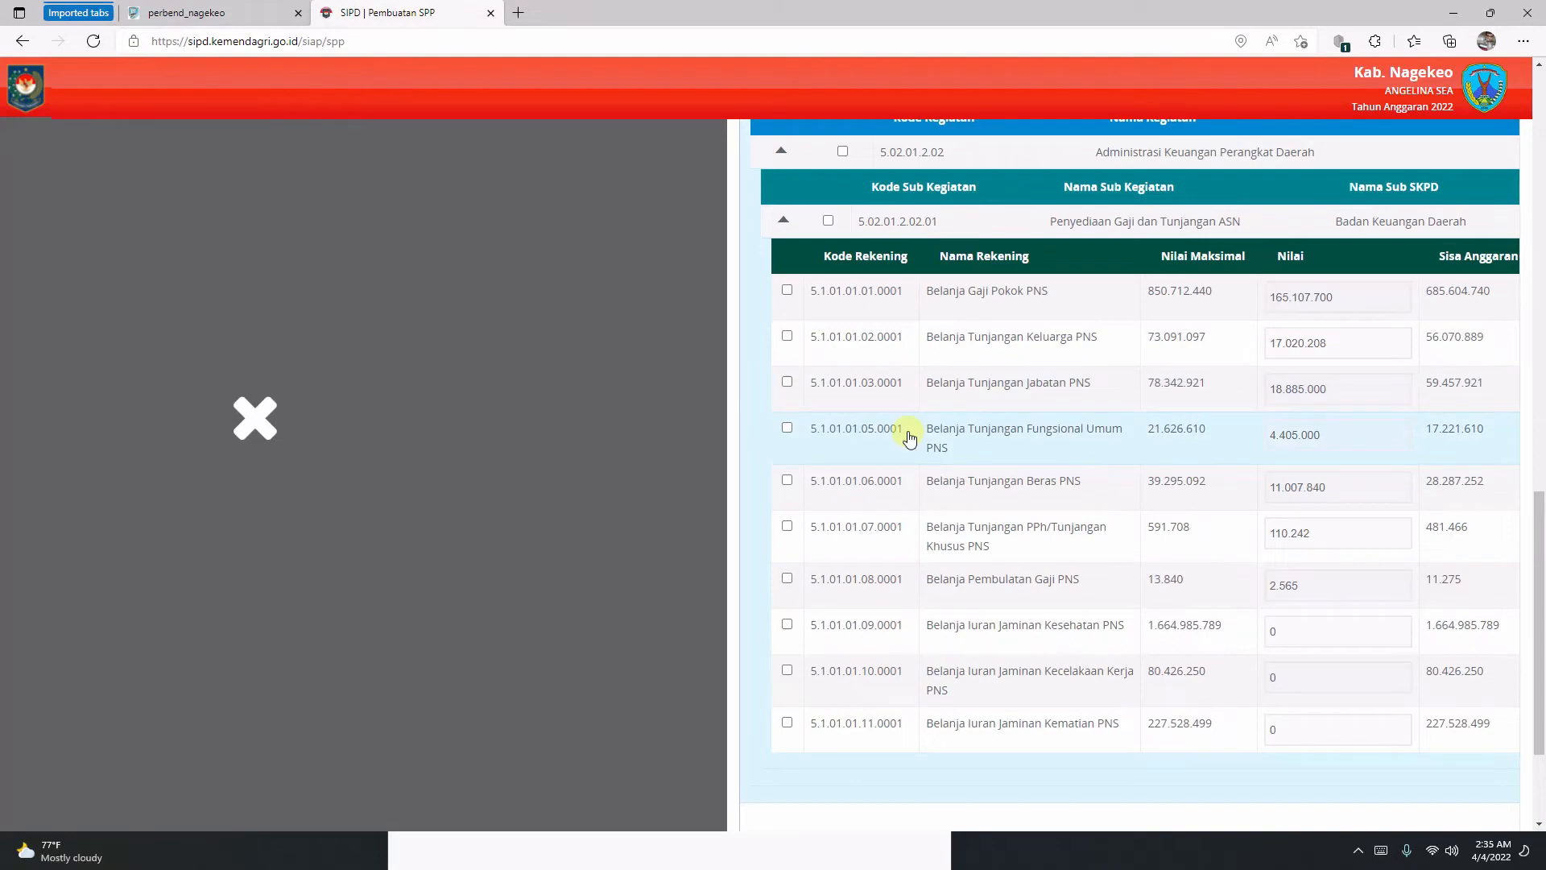
scroll(914, 435, "up", 12)
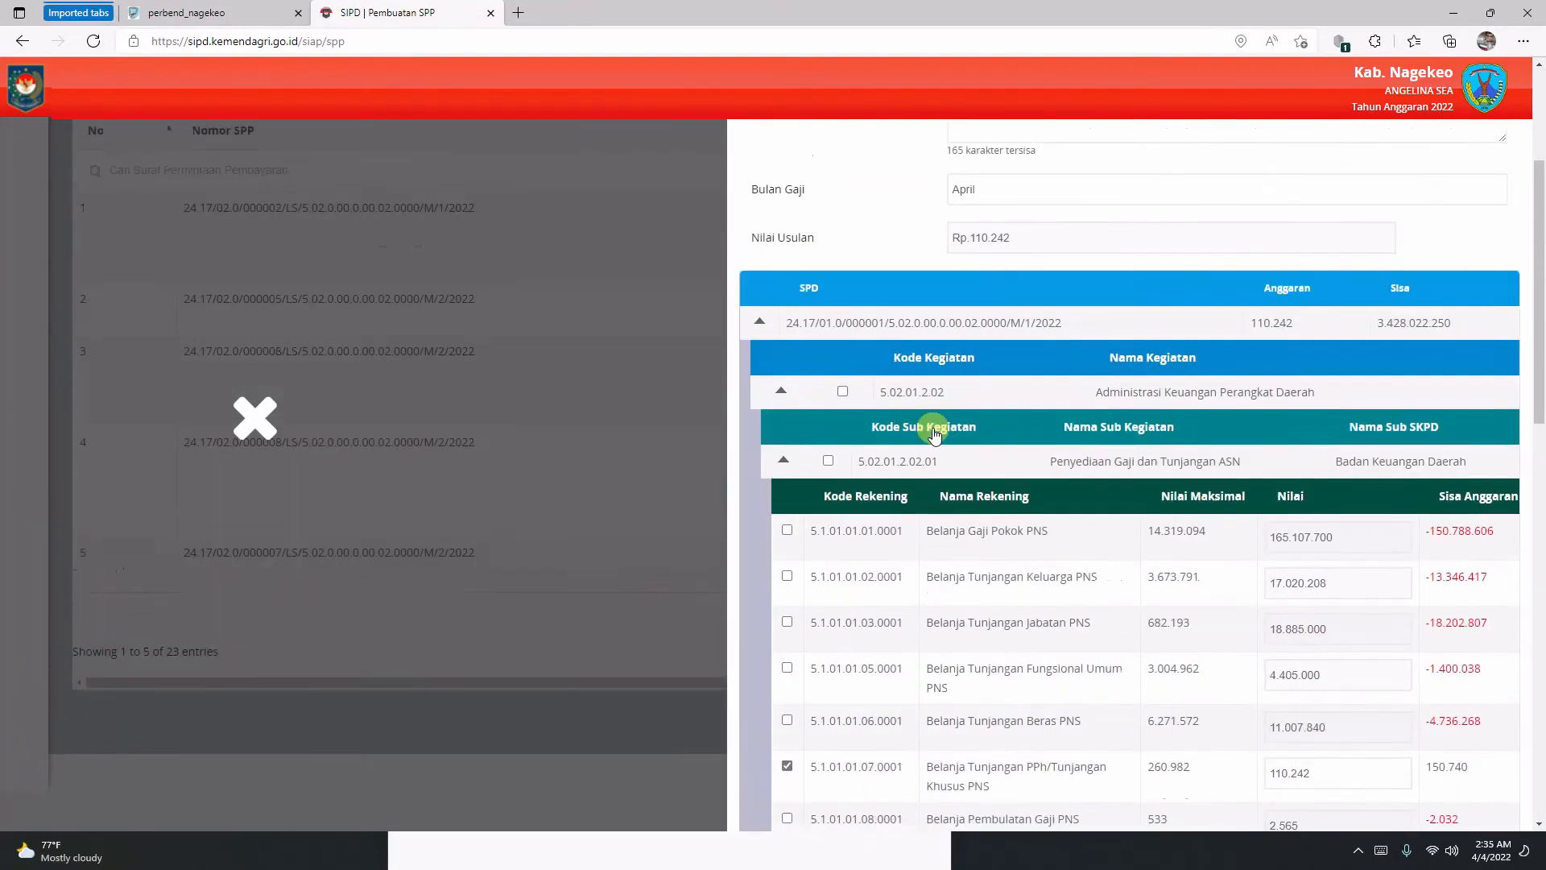
scroll(934, 441, "down", 4)
scroll(937, 441, "down", 10)
scroll(942, 441, "up", 3)
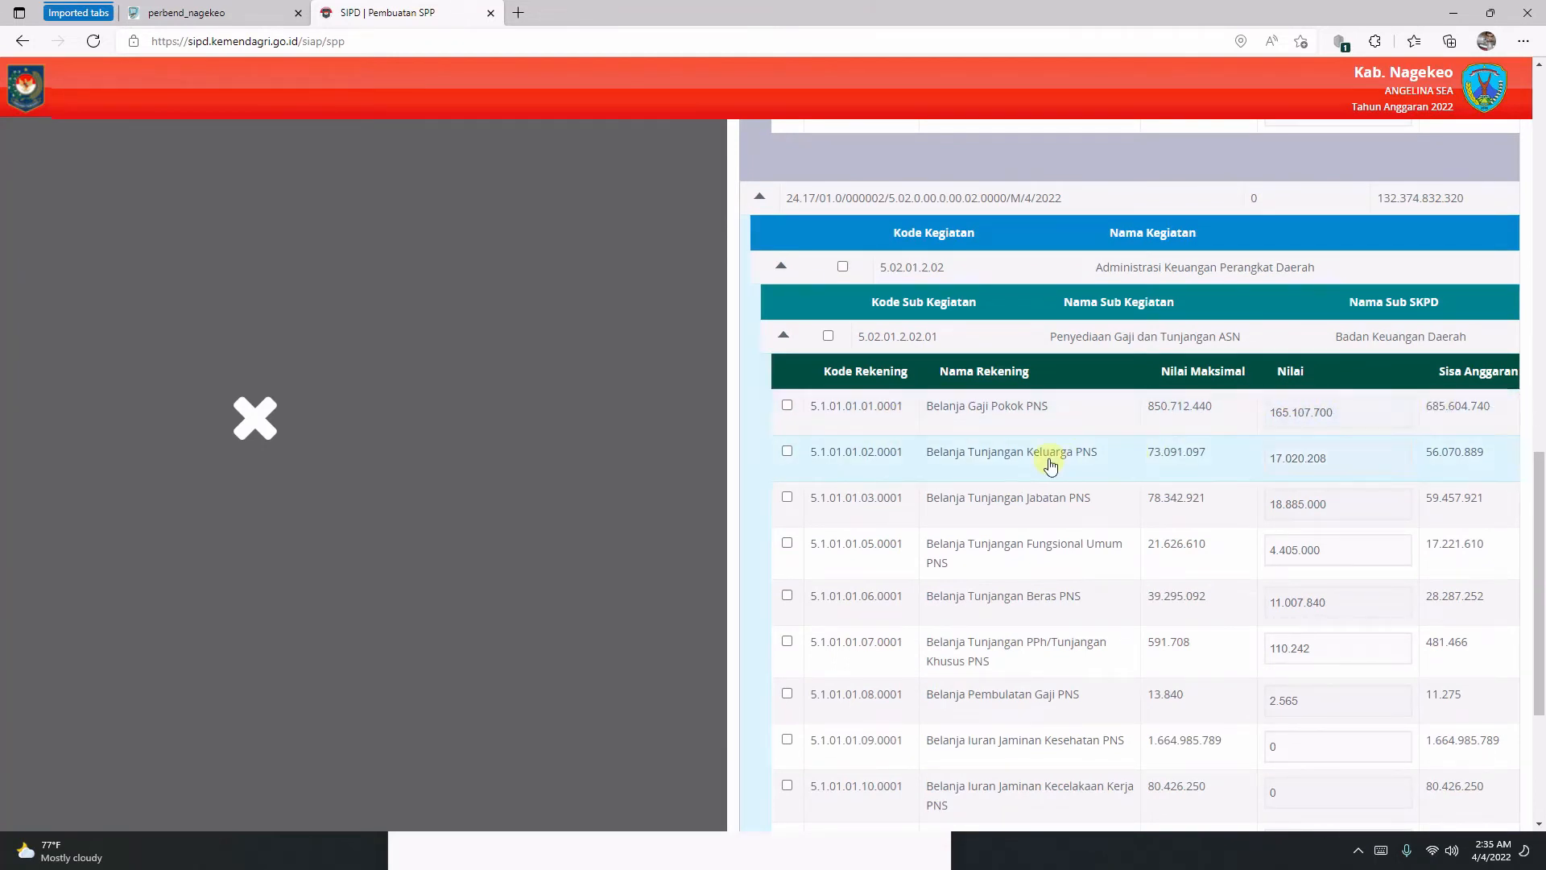
left_click(787, 405)
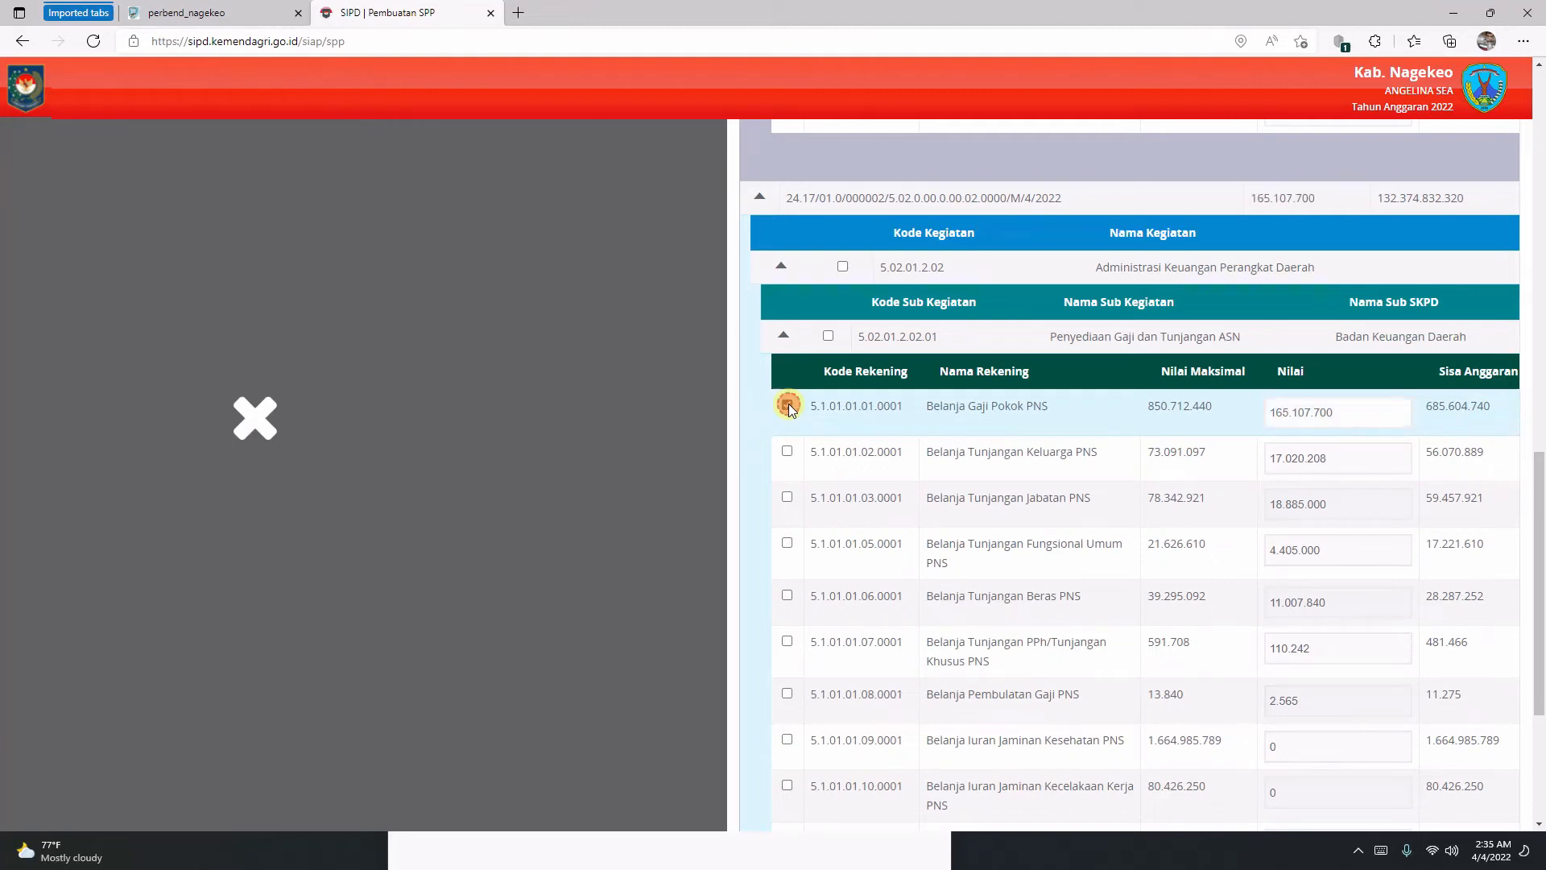
left_click(787, 451)
left_click(788, 496)
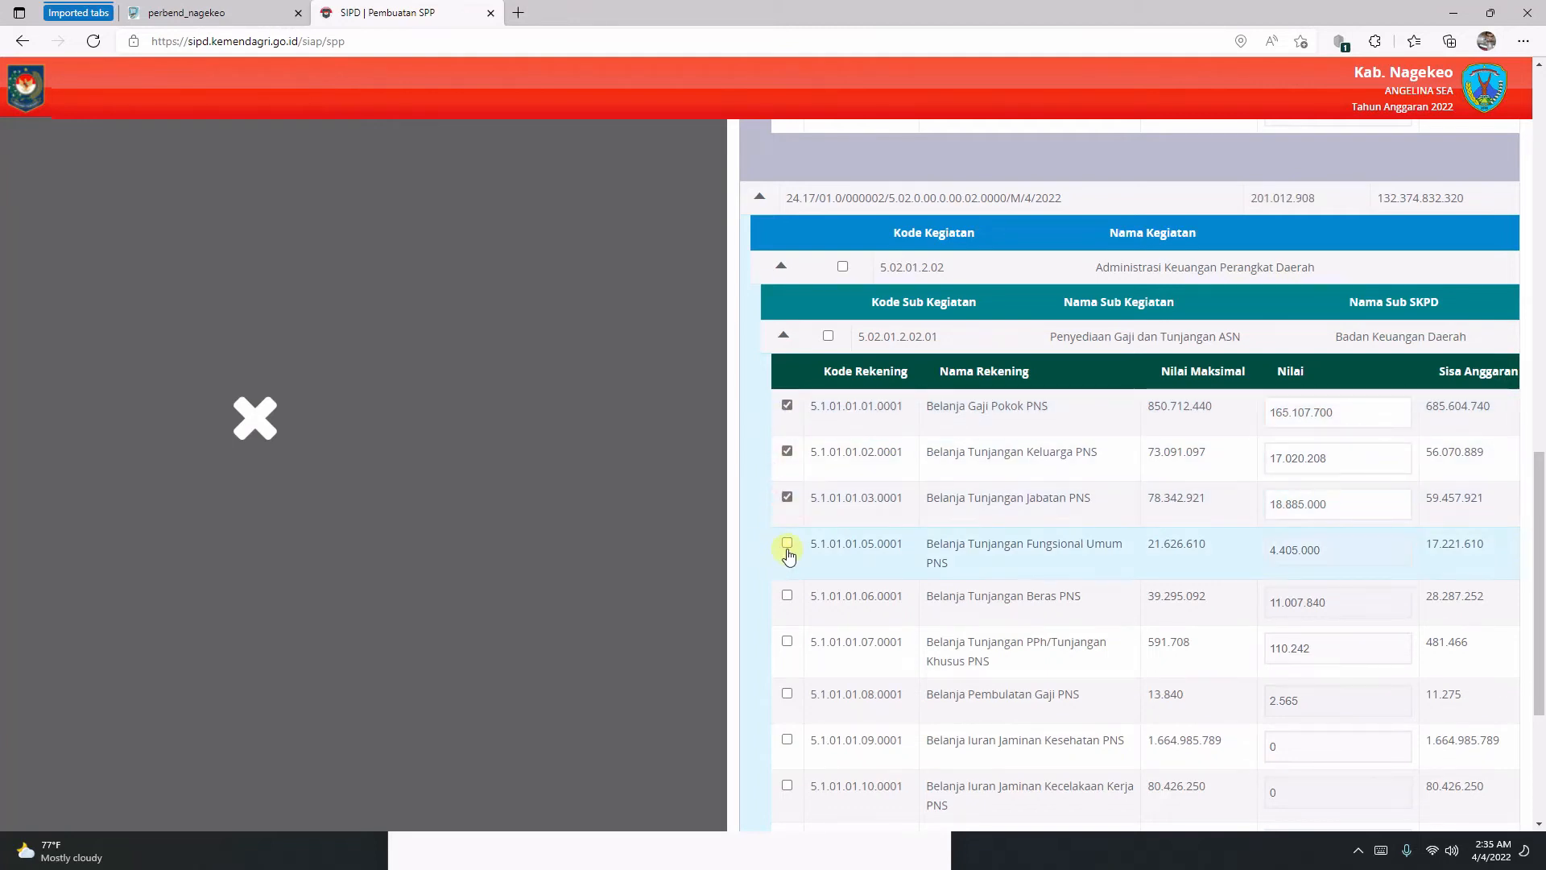
left_click(788, 543)
scroll(789, 543, "down", 1)
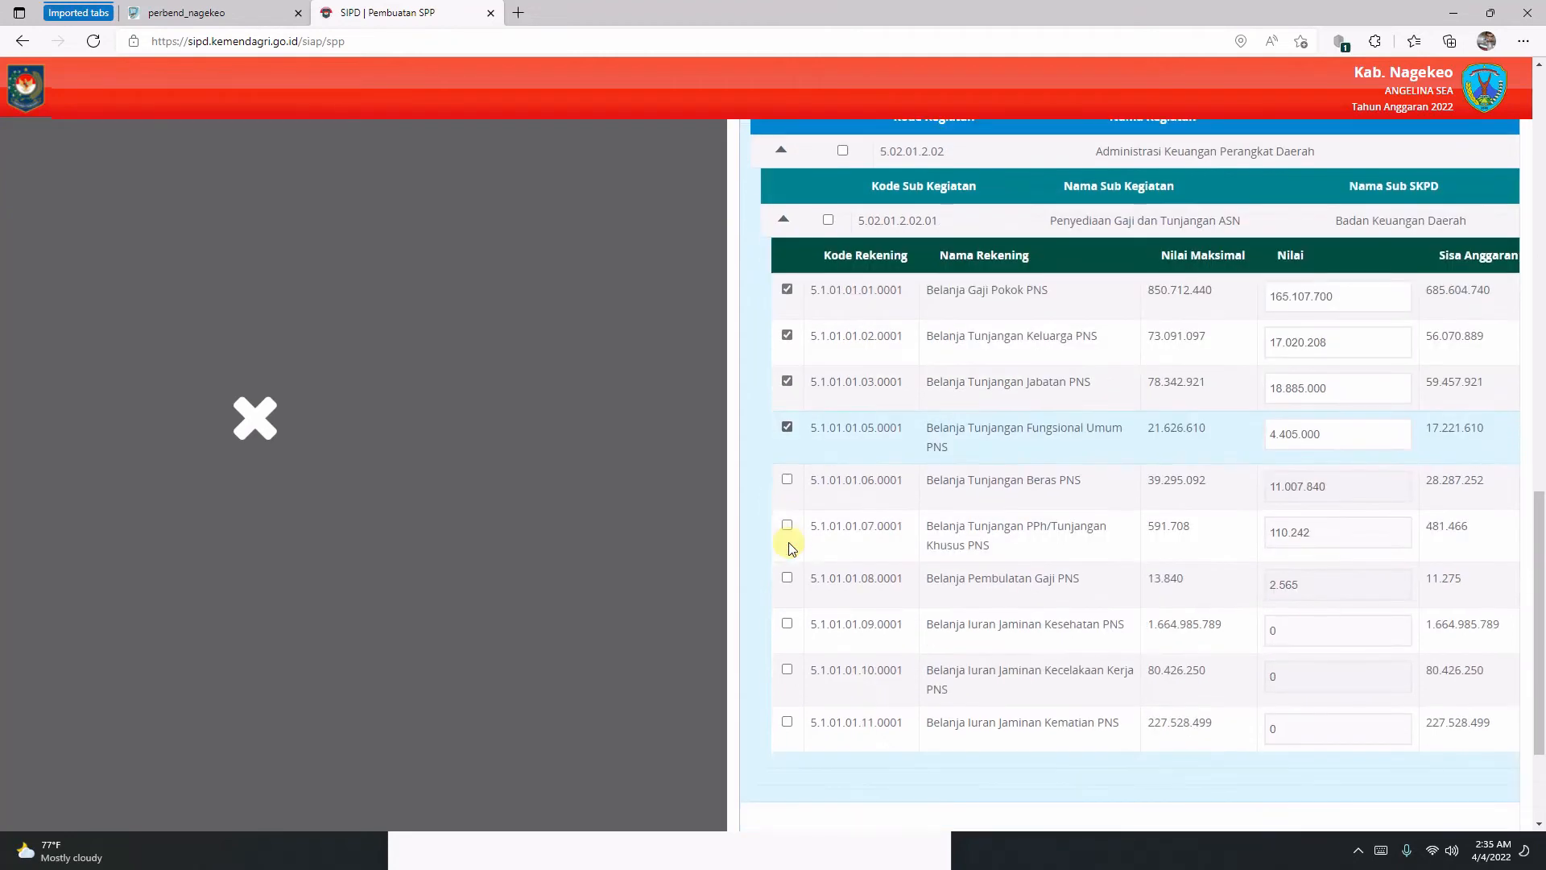
left_click(787, 481)
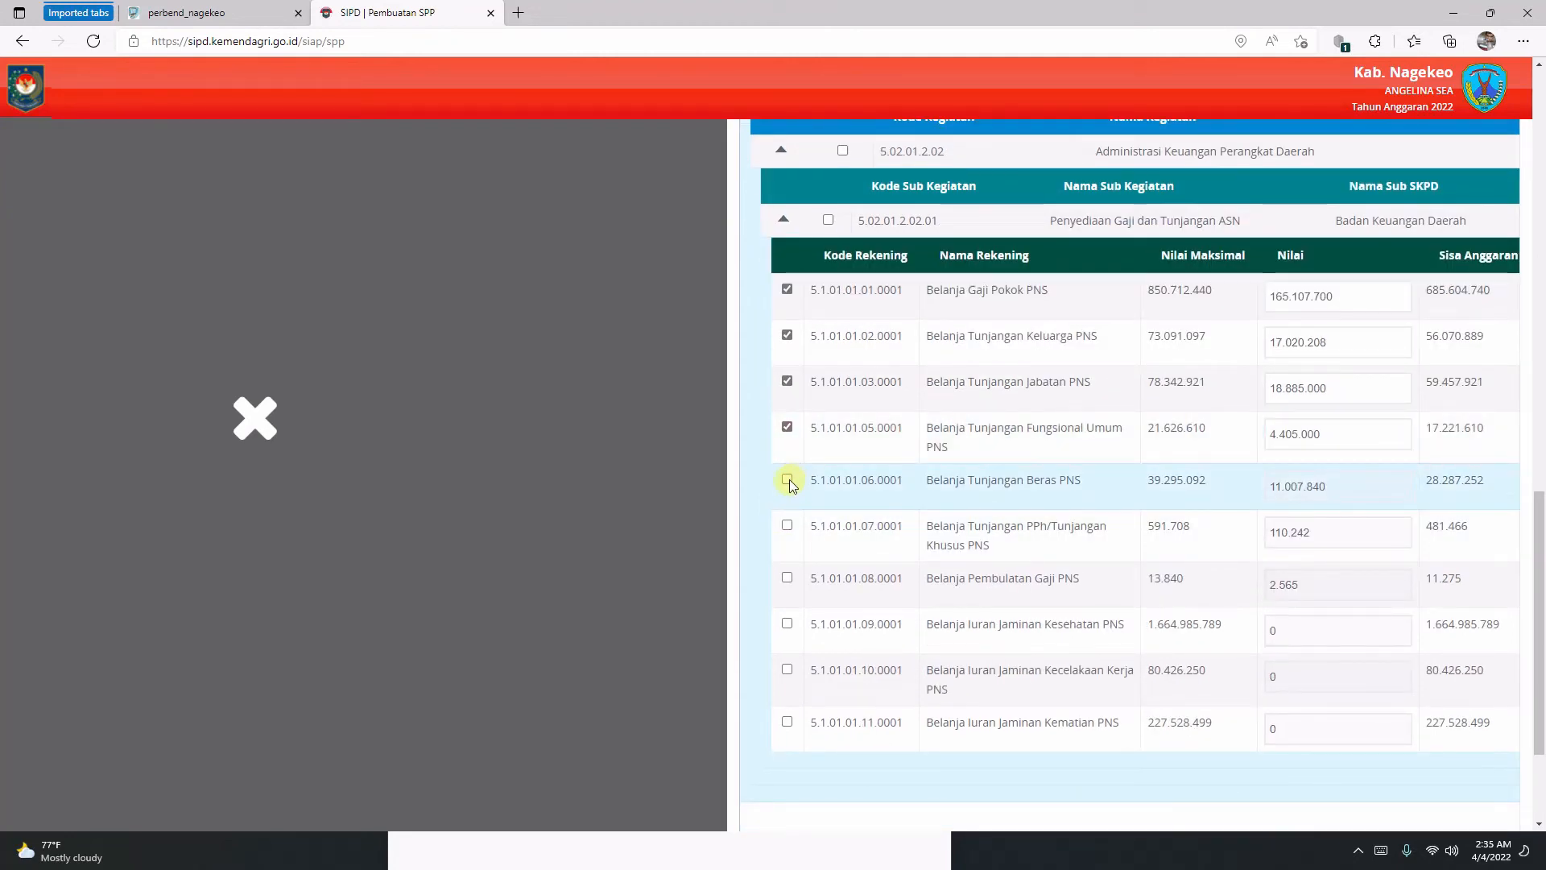
scroll(790, 481, "down", 1)
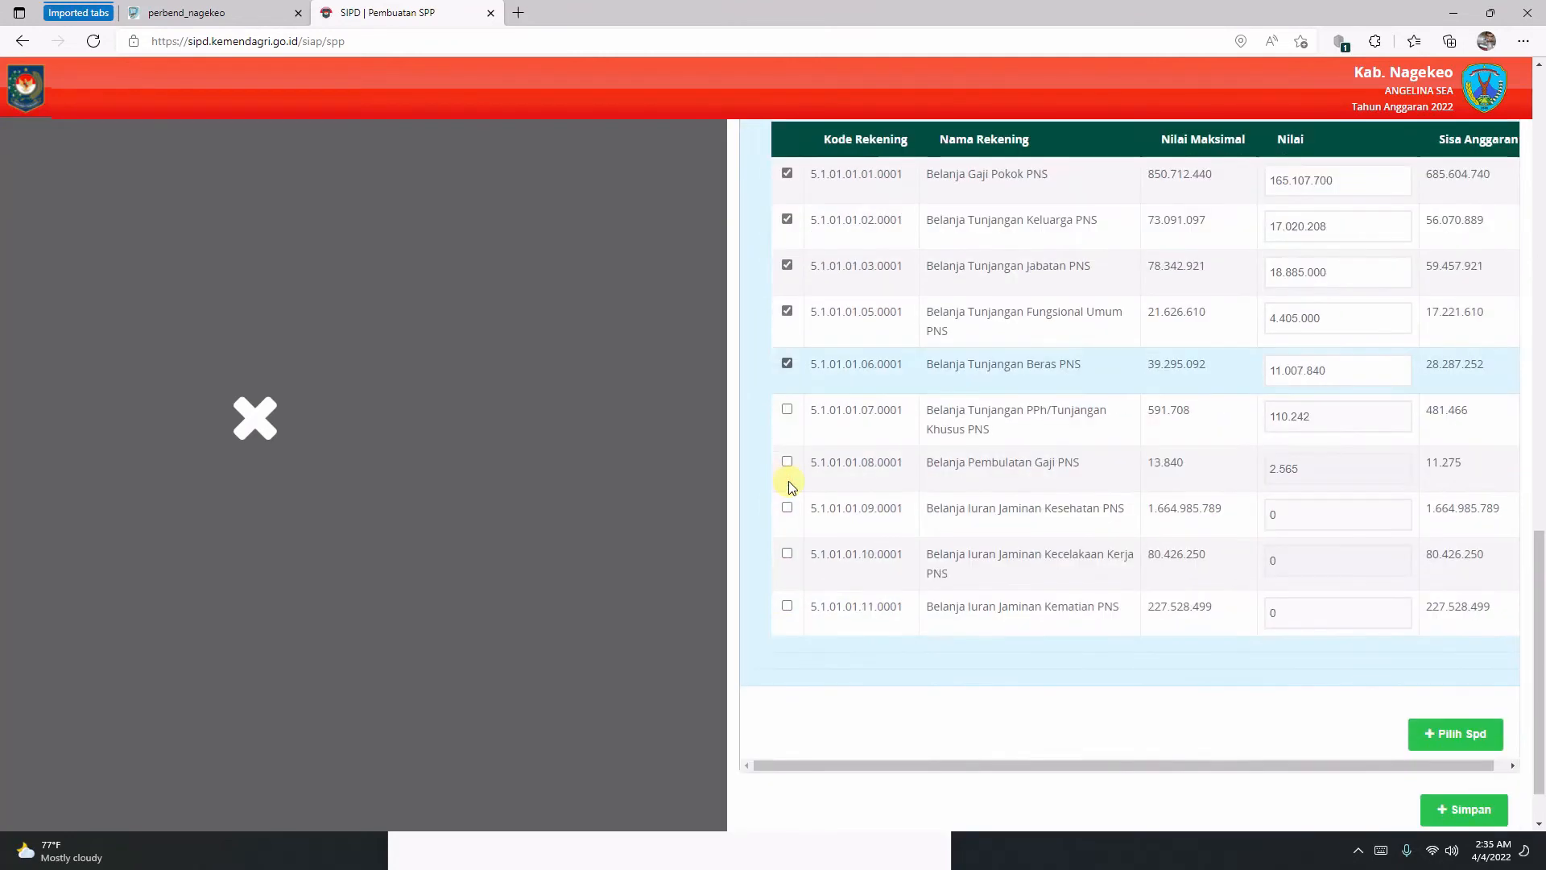
left_click(788, 411)
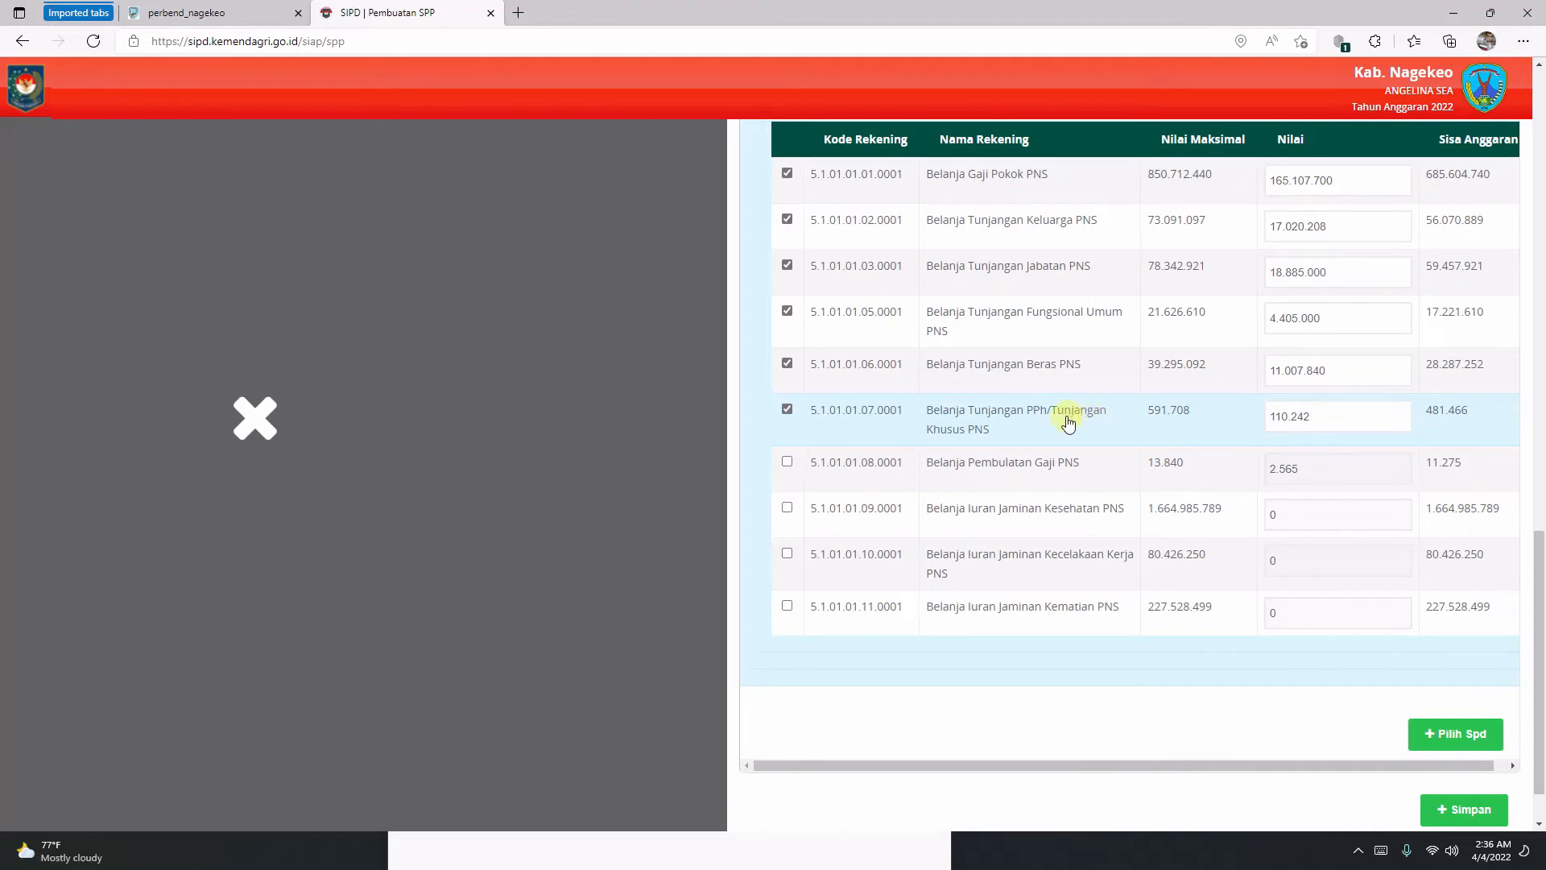
scroll(1055, 425, "down", 1)
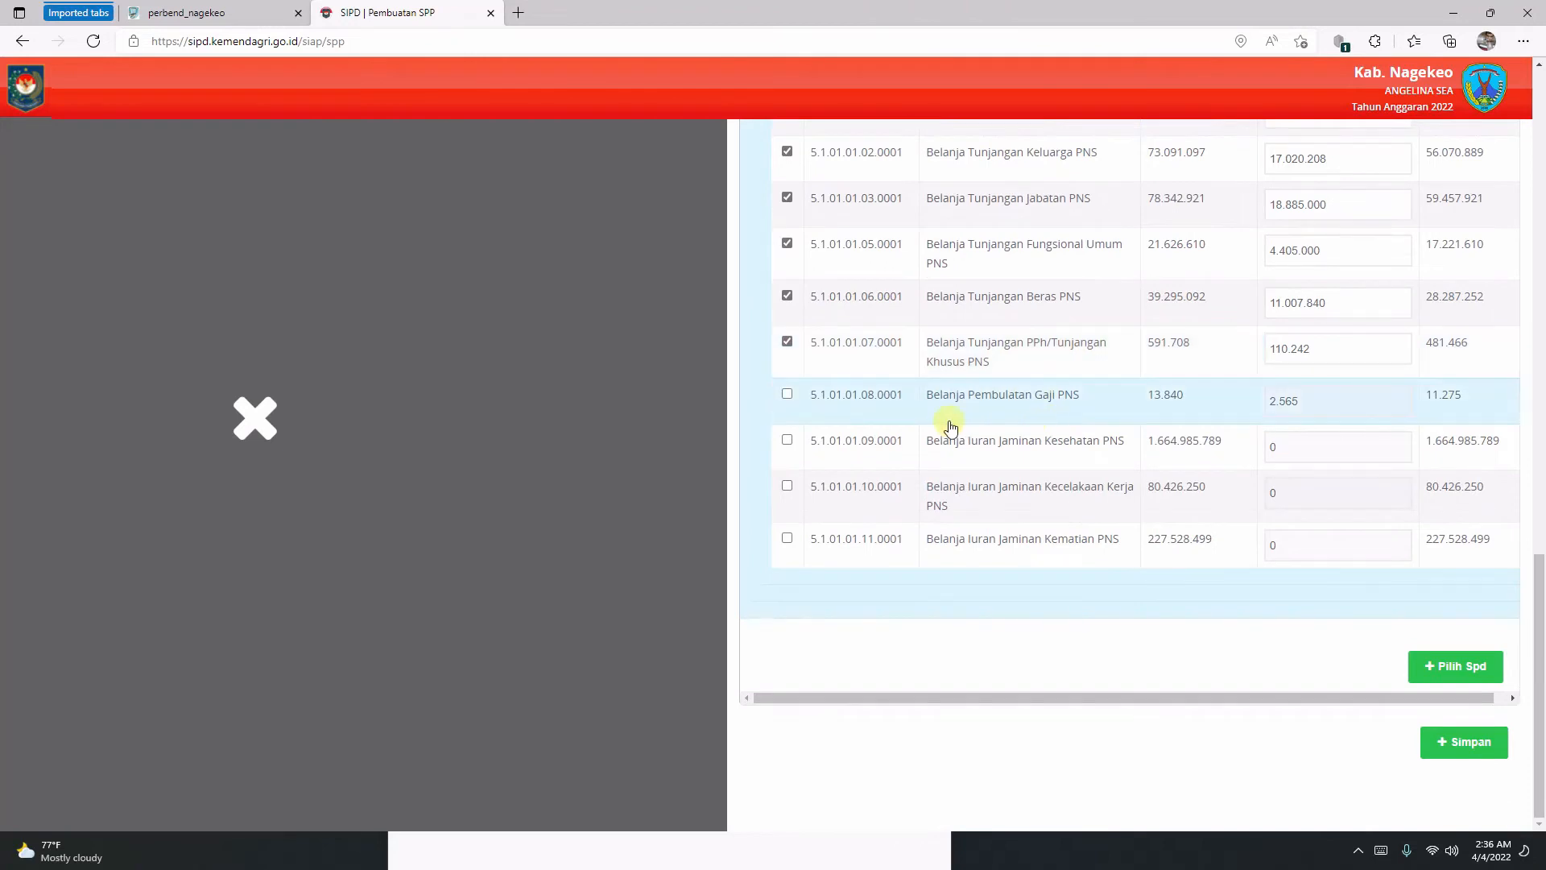
left_click(787, 396)
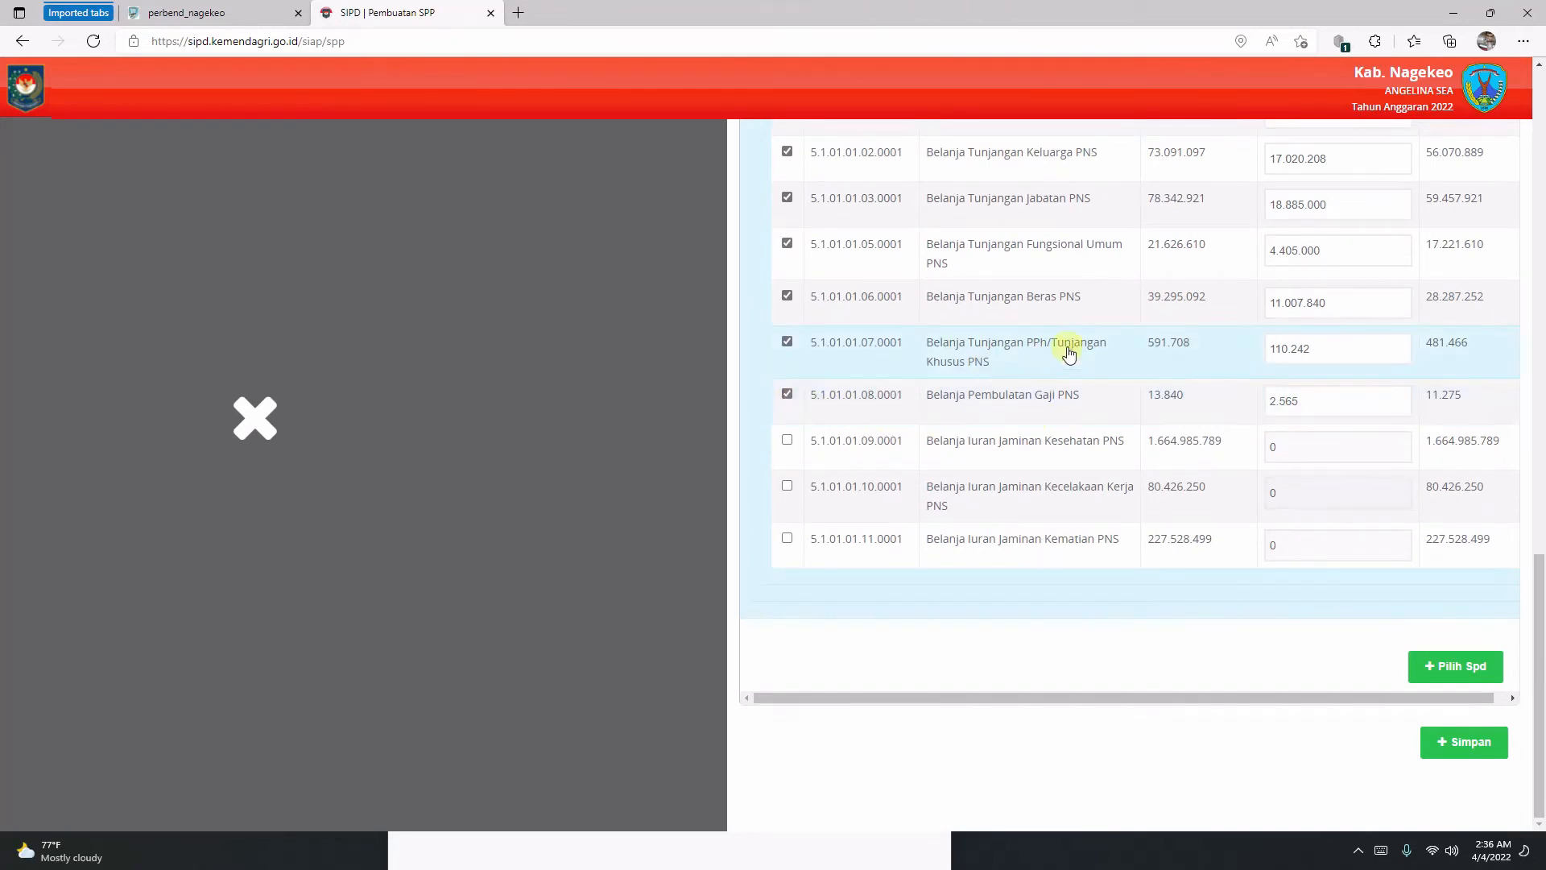
Check the accounts selected under the M/4/2022 SPD and save the April salary payment request.
scroll(1066, 350, "up", 3)
scroll(1072, 352, "down", 2)
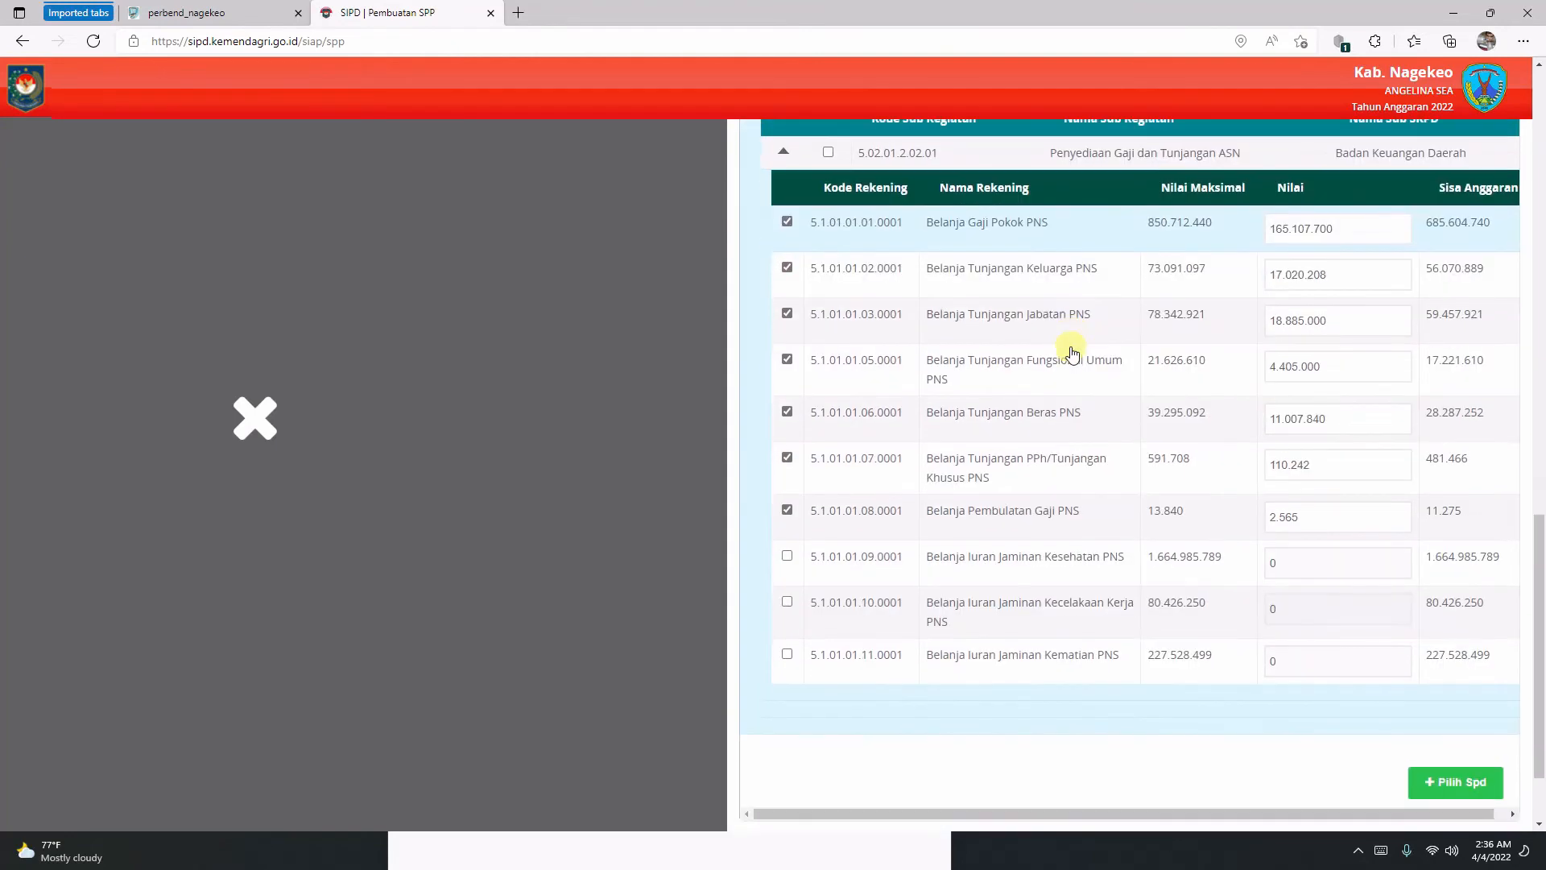
scroll(1072, 352, "up", 3)
scroll(1074, 352, "down", 3)
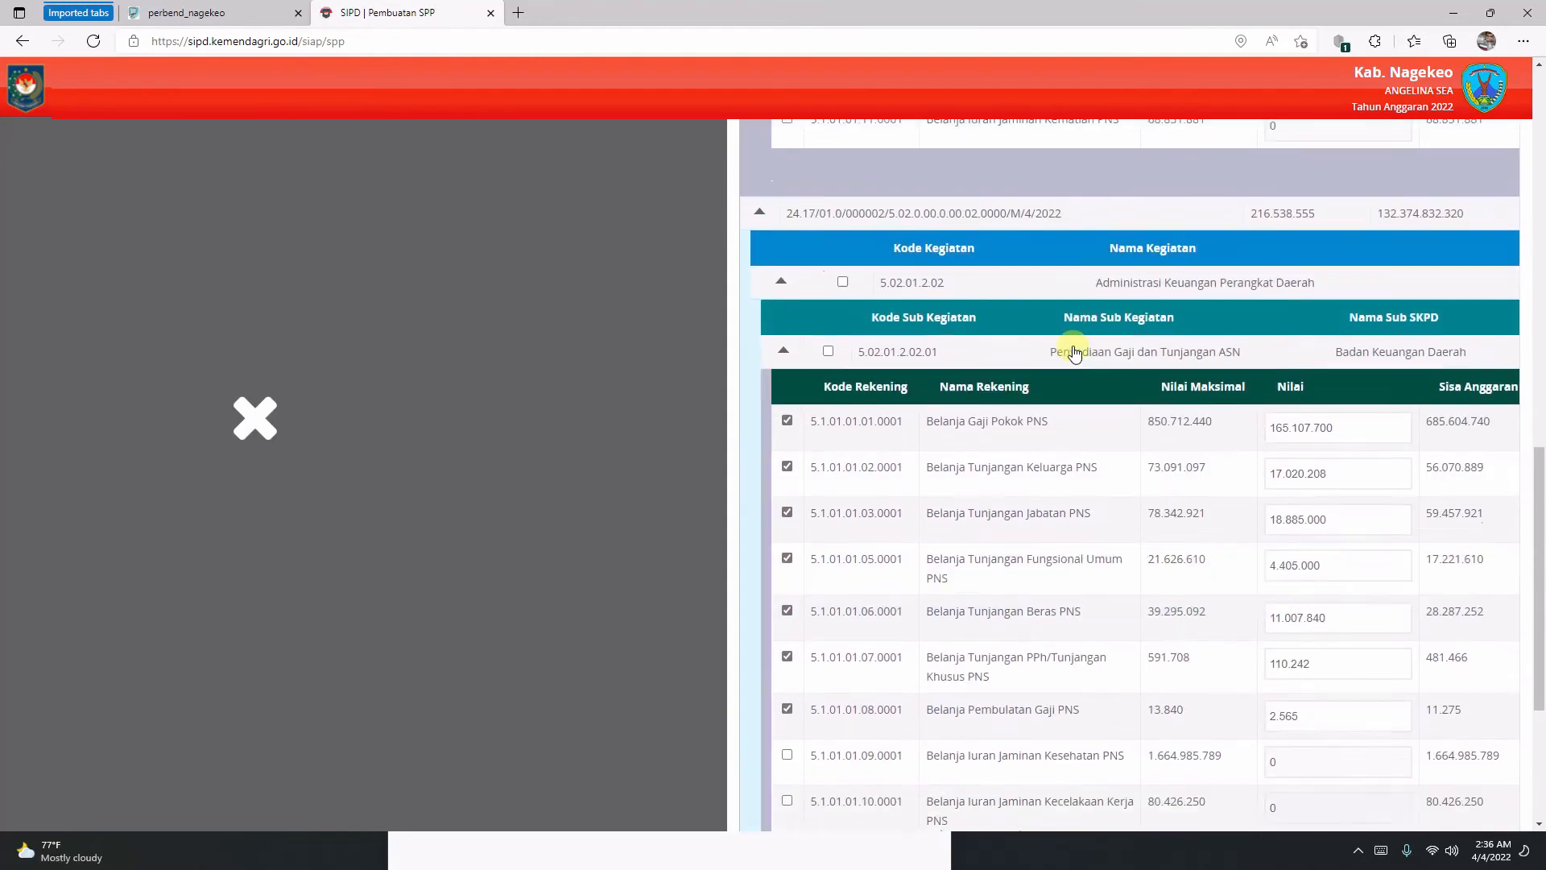
scroll(1075, 352, "down", 2)
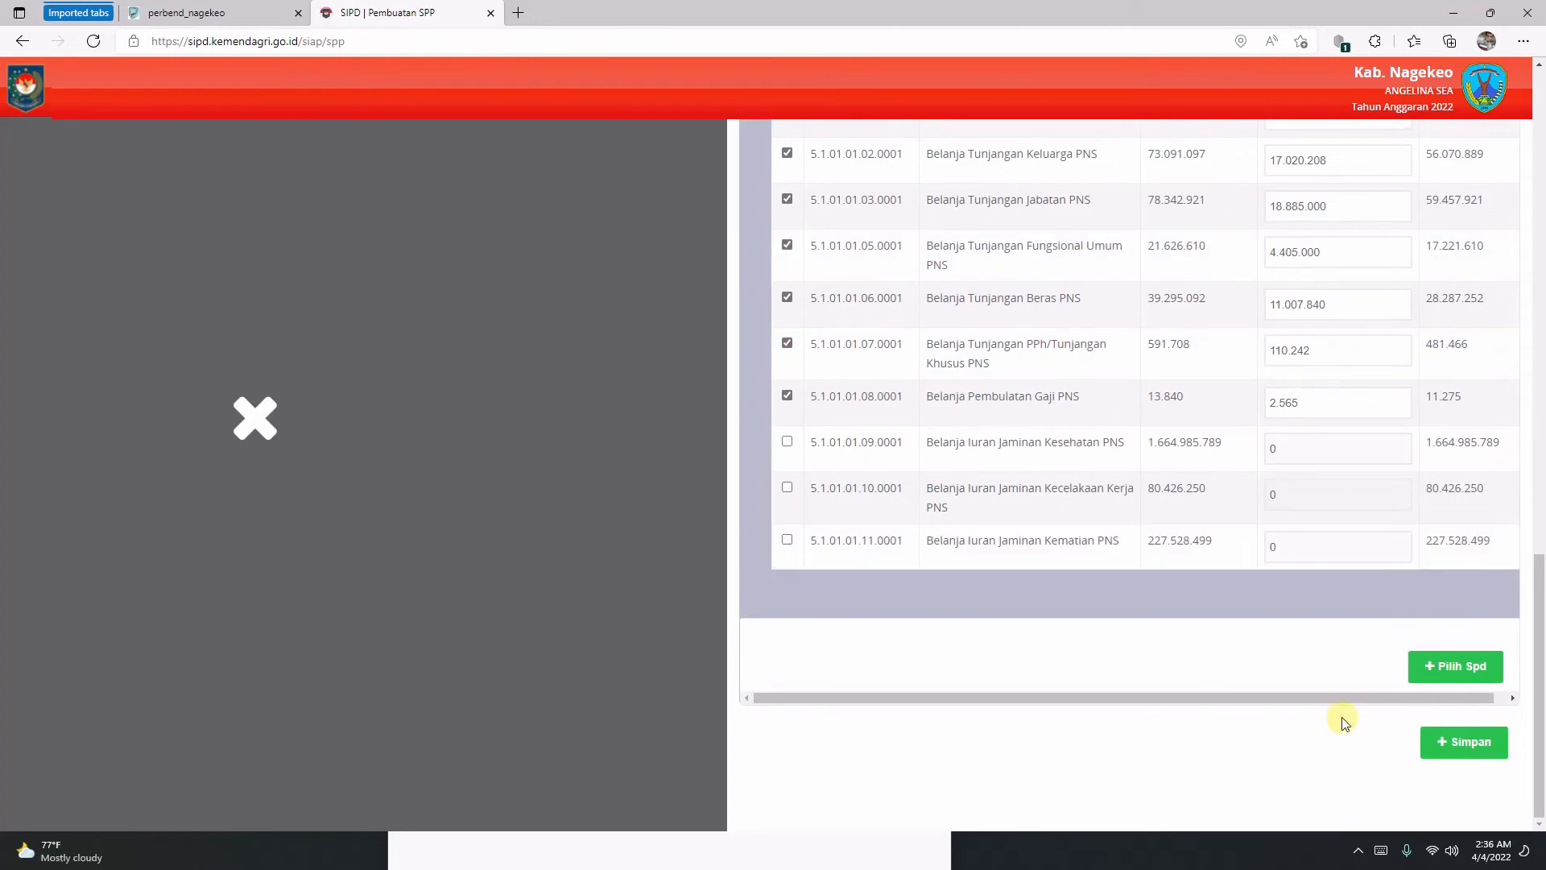
left_click(1457, 743)
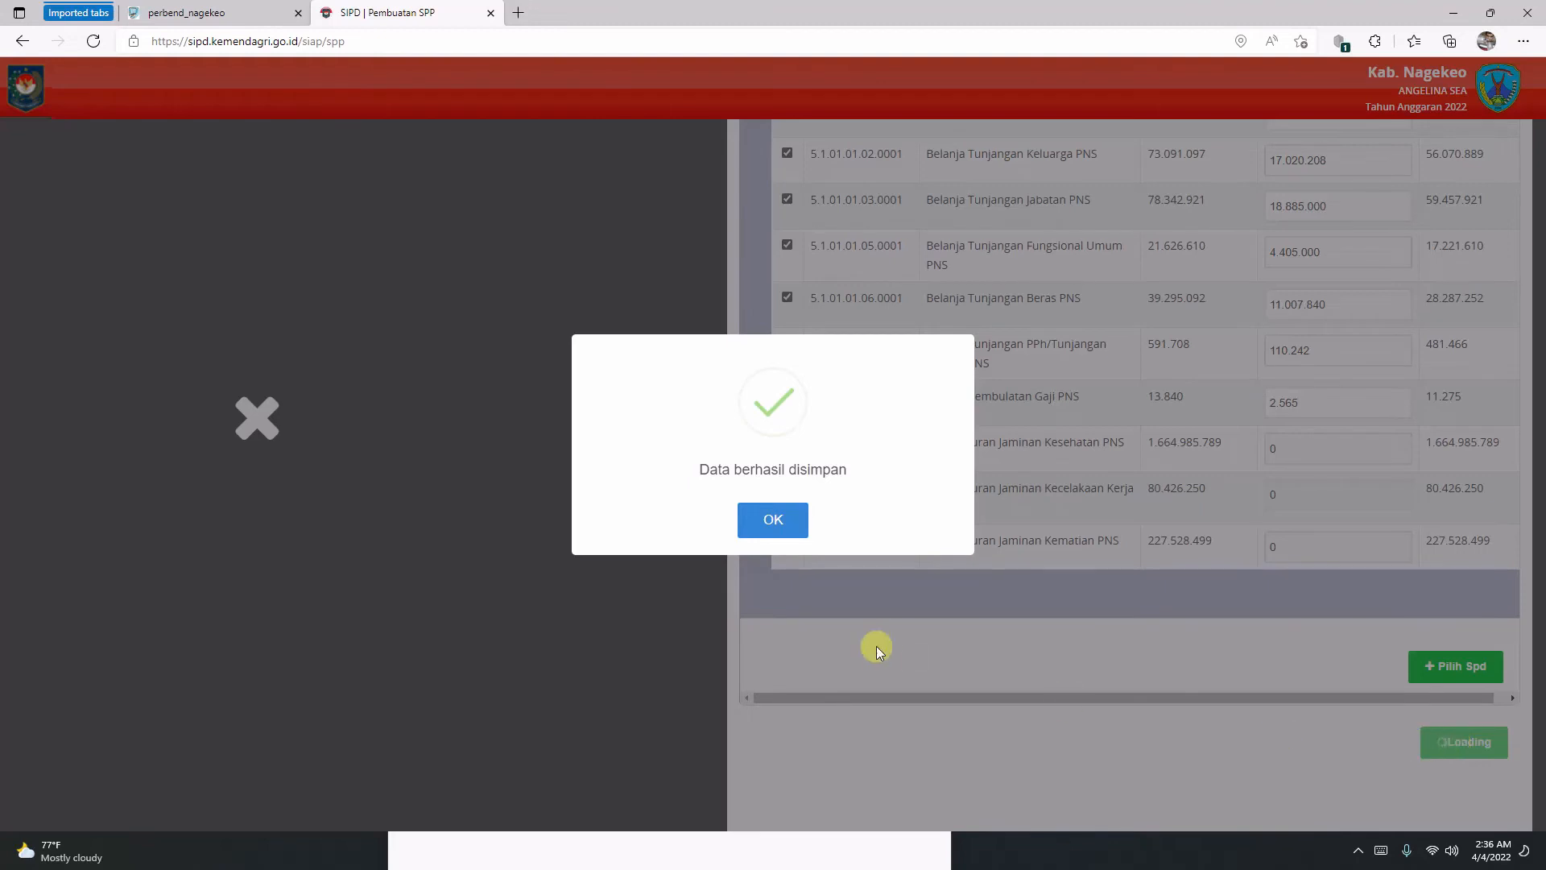
left_click(774, 523)
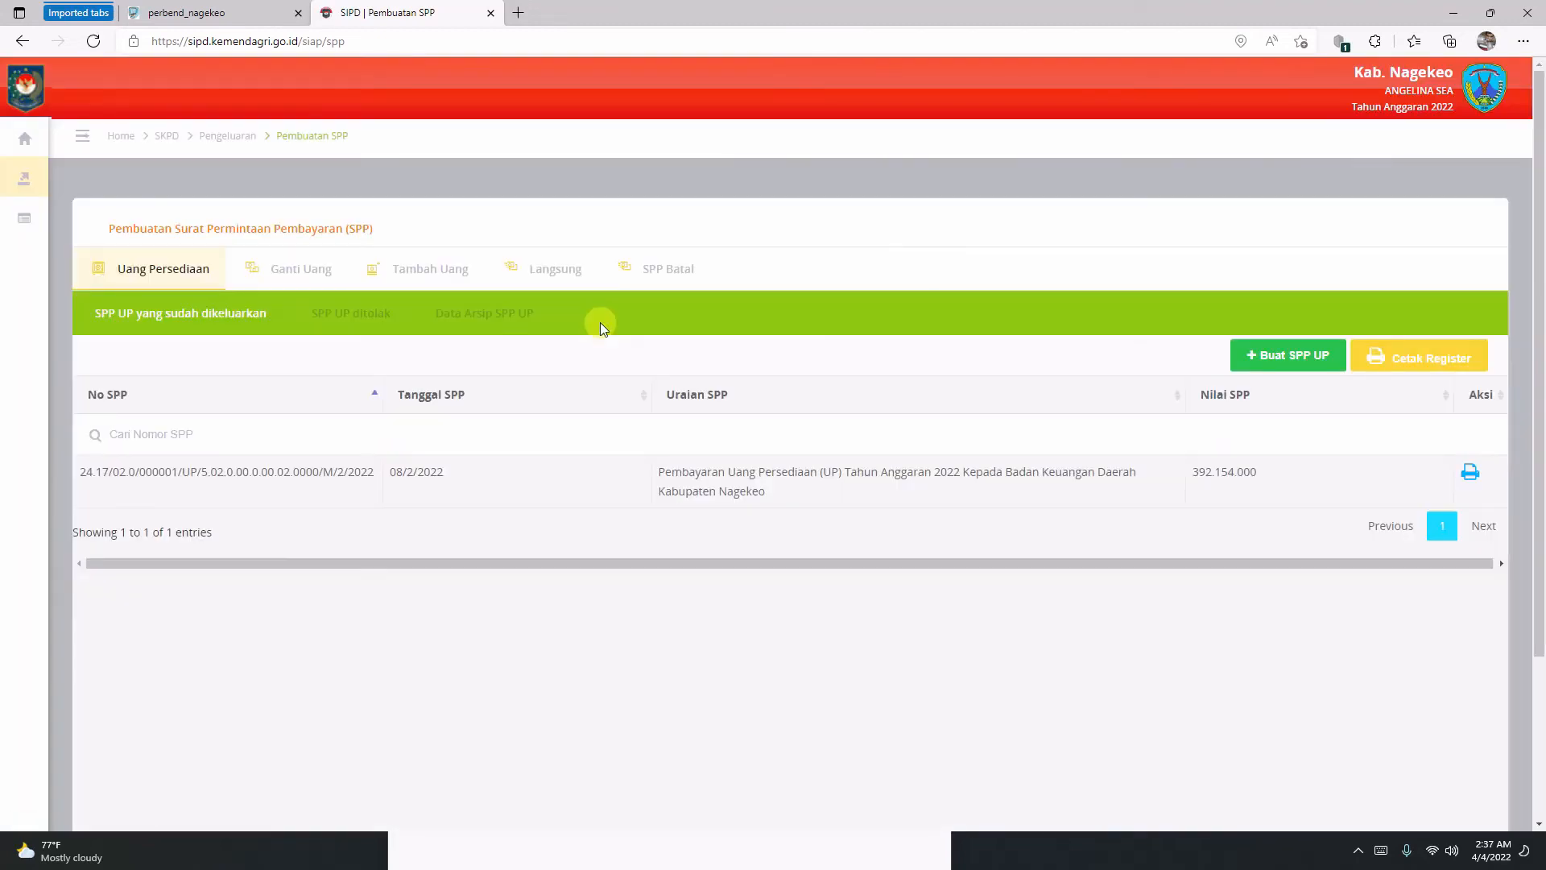
Find the new April 2022 salary request on page 5 of the issued SPP Langsung list and open its printable document.
left_click(557, 276)
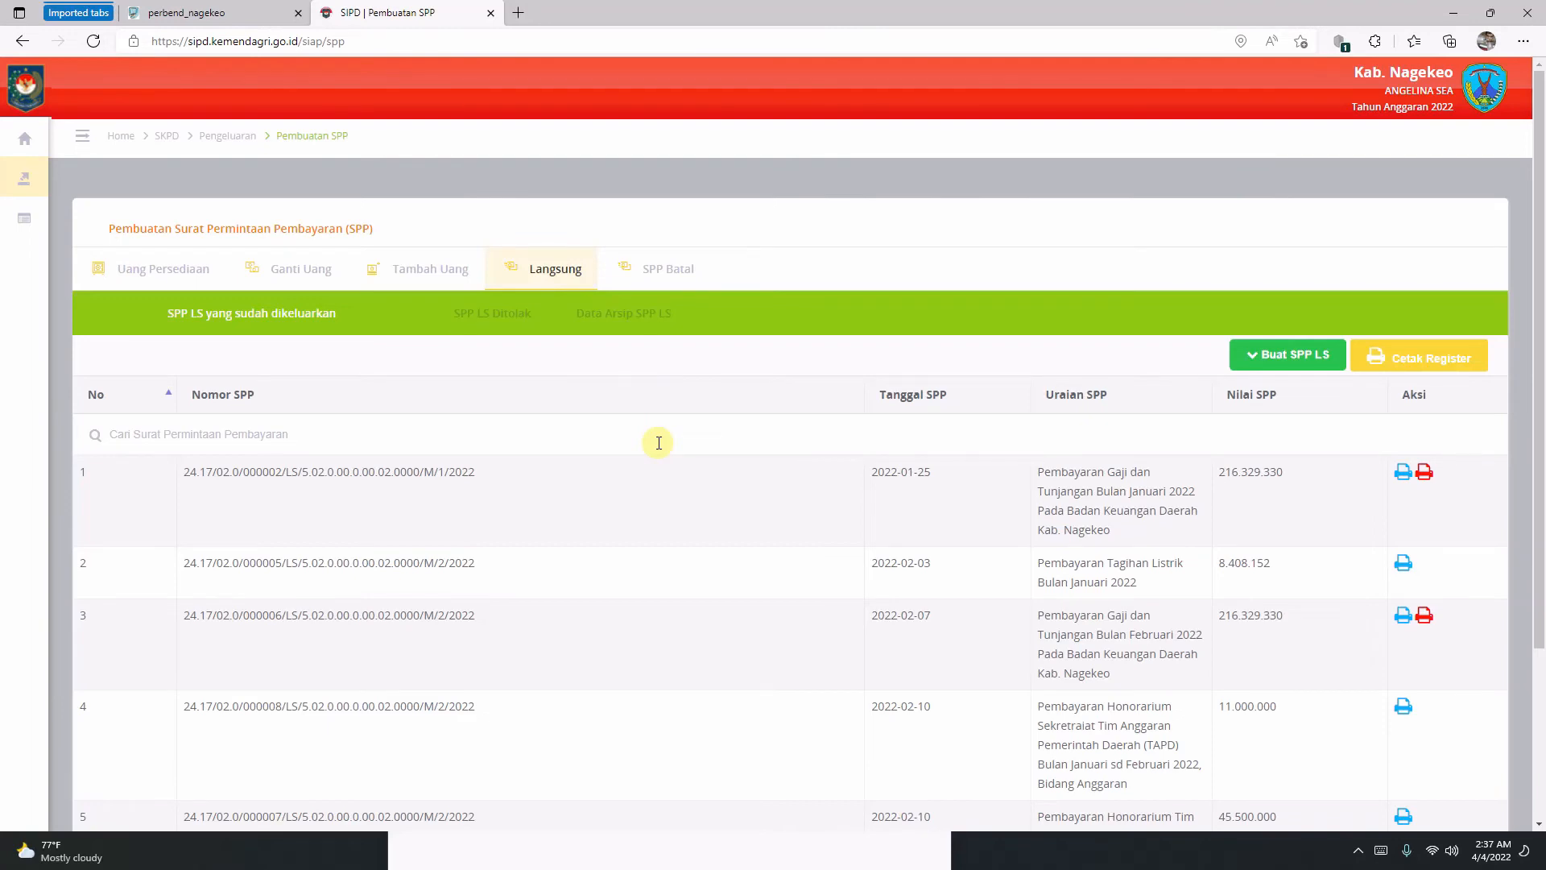
scroll(658, 442, "down", 3)
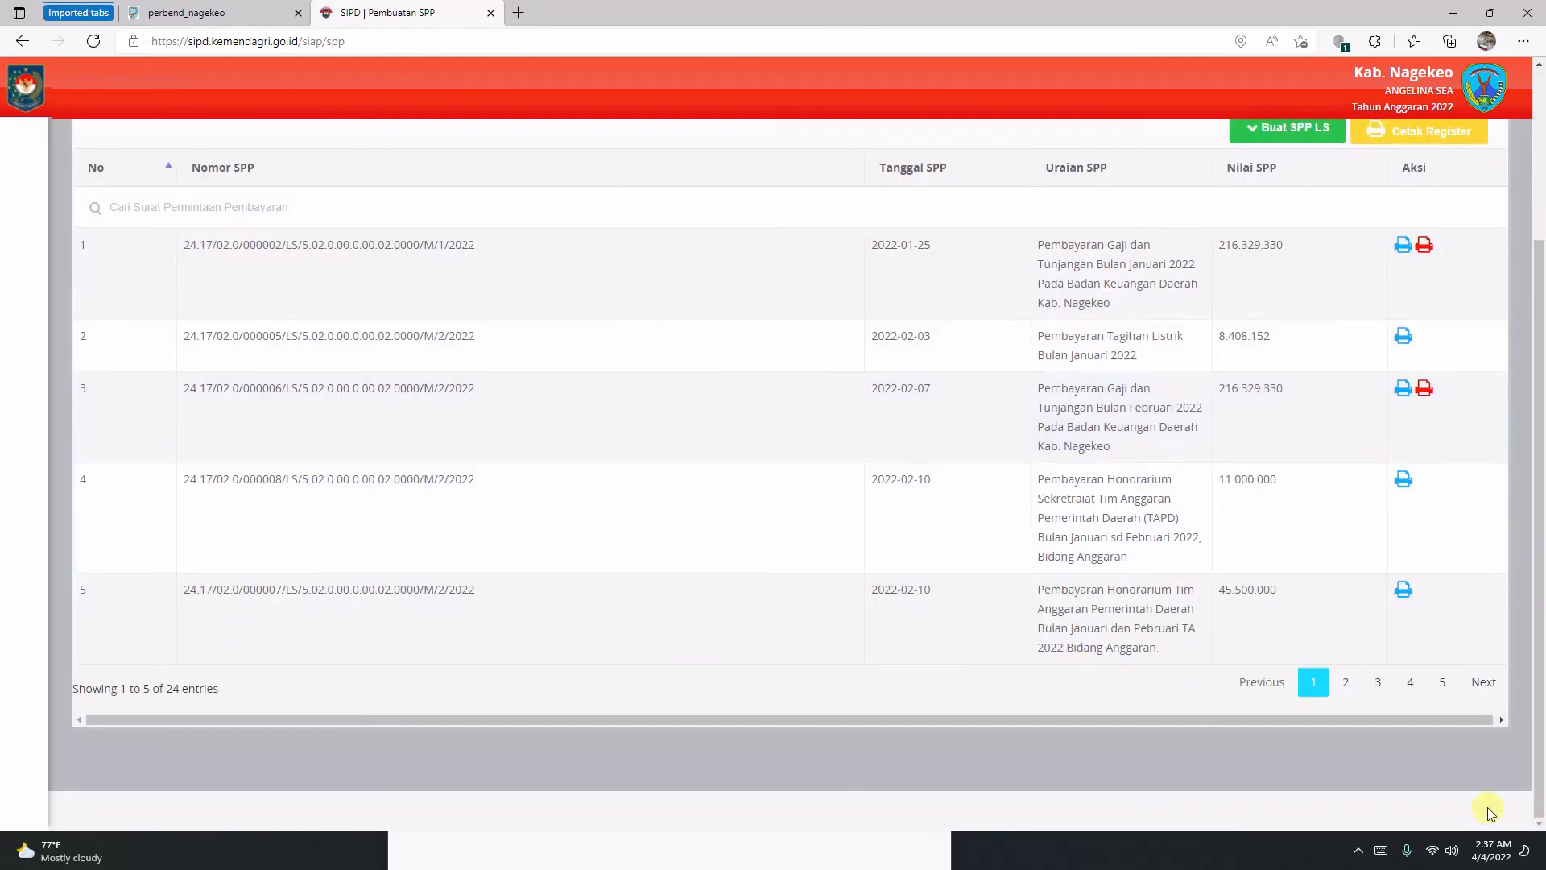
left_click(1447, 682)
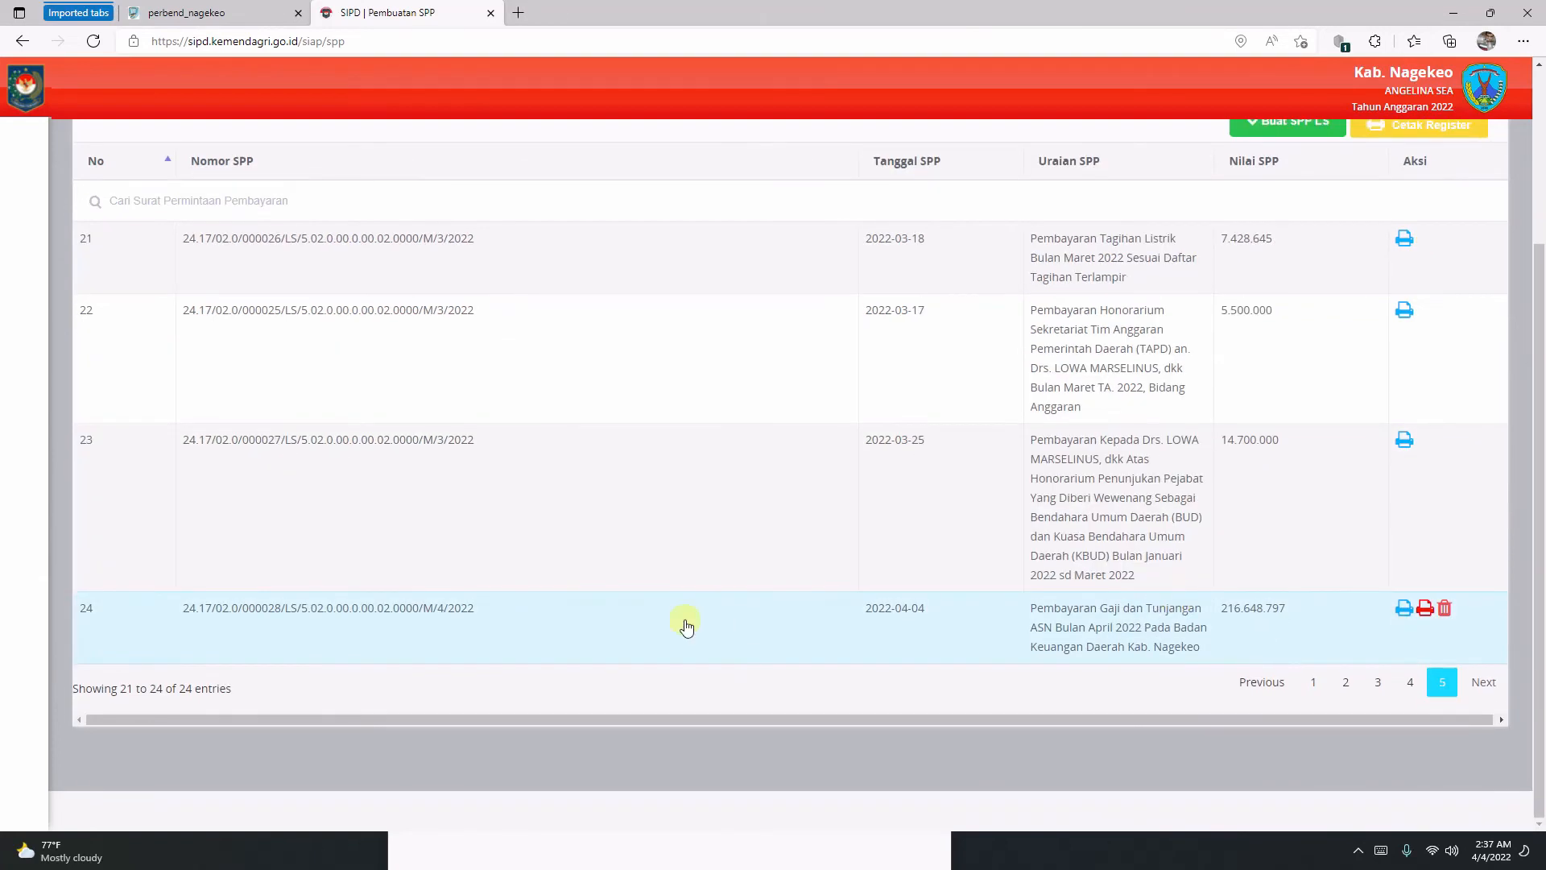
left_click(1404, 609)
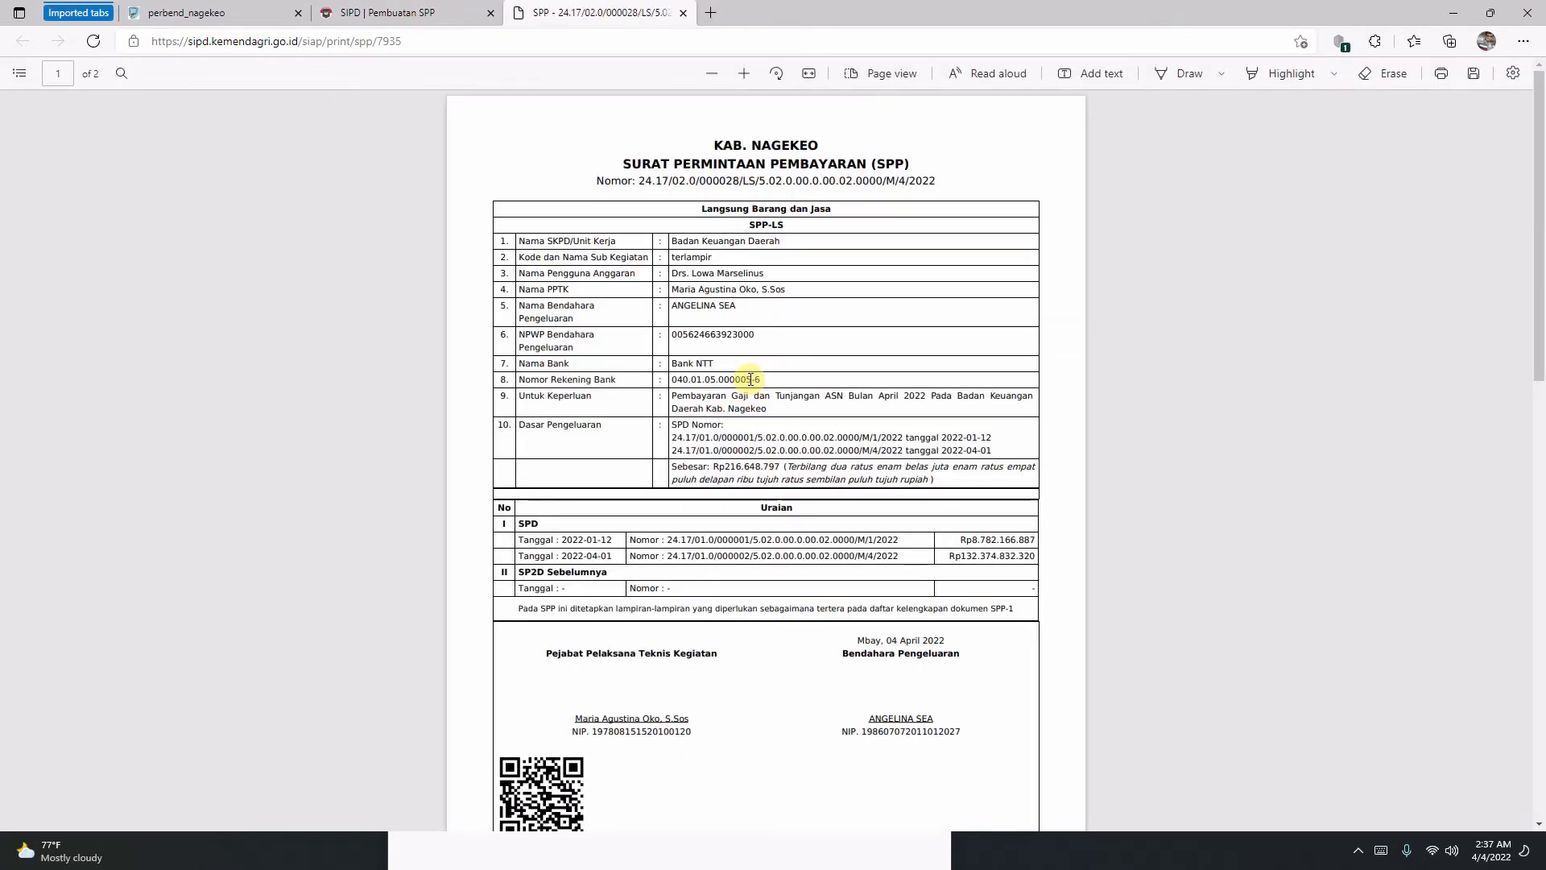
Examine the Rincian Rencana Penggunaan on page 2, comparing the Belanja Tunjangan PPh/Tunjangan Khusus PNS lines under both SPDs.
scroll(531, 532, "down", 3)
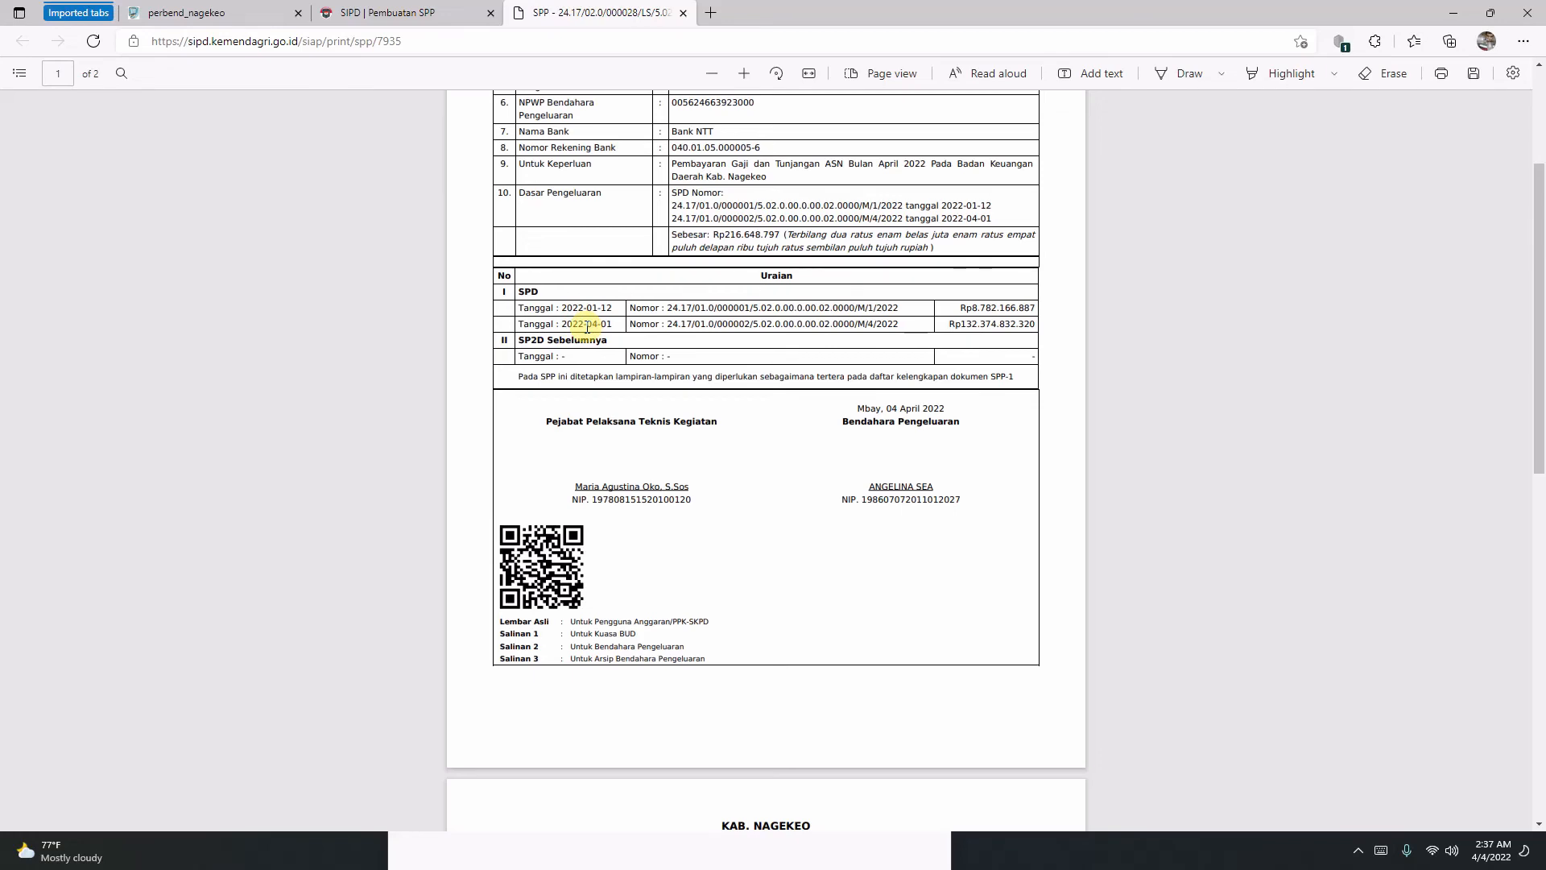
scroll(587, 327, "down", 3)
scroll(587, 327, "down", 5)
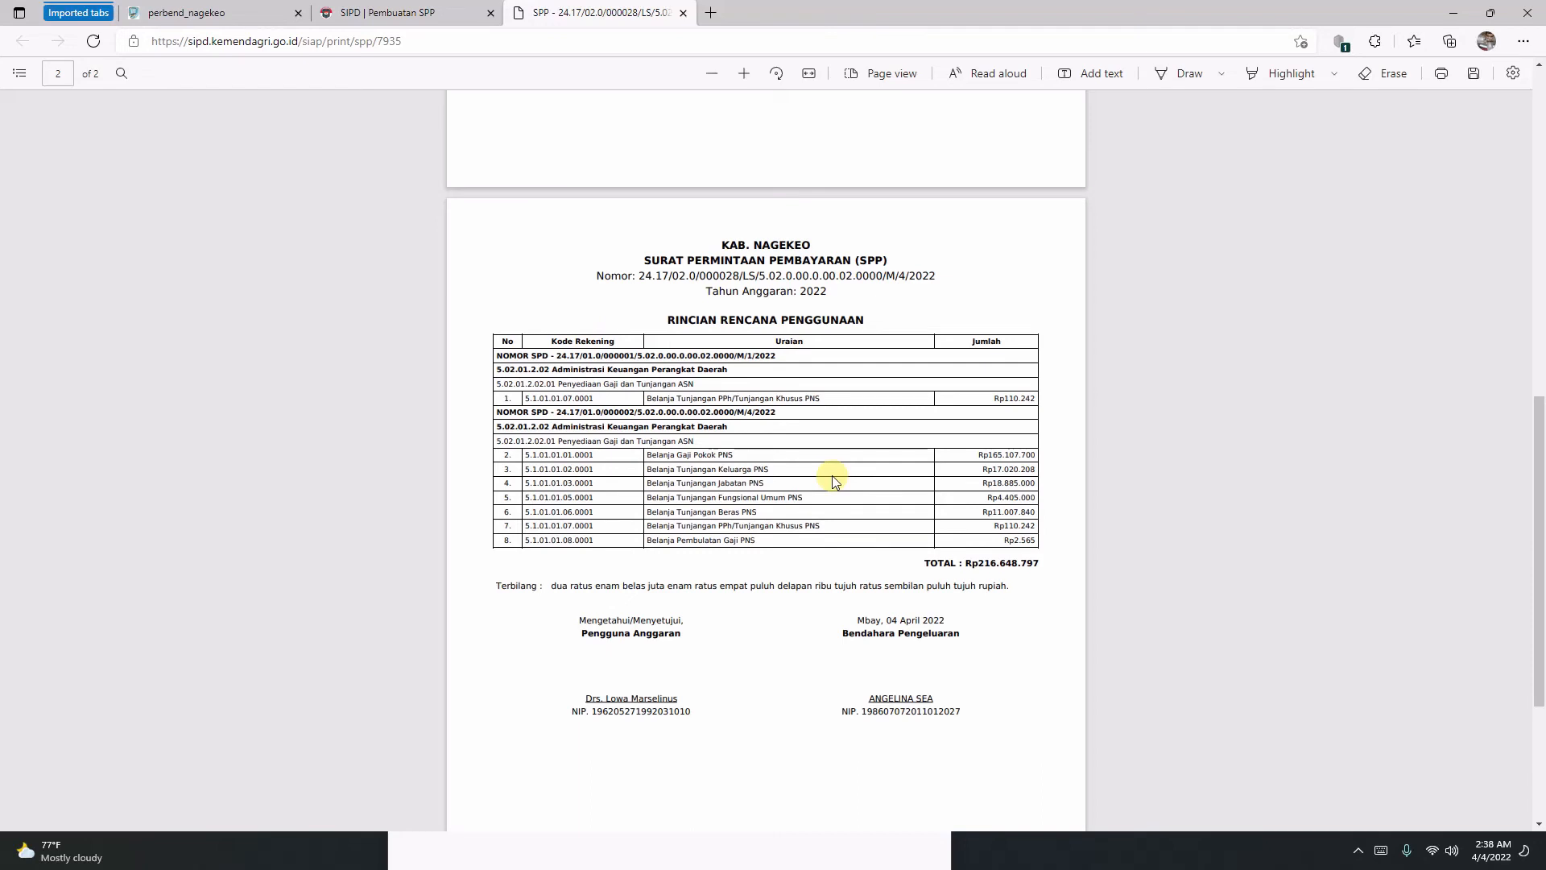
left_click(705, 401)
left_click(669, 384)
left_click(606, 396)
left_click(575, 429)
left_click_drag(751, 399, 850, 410)
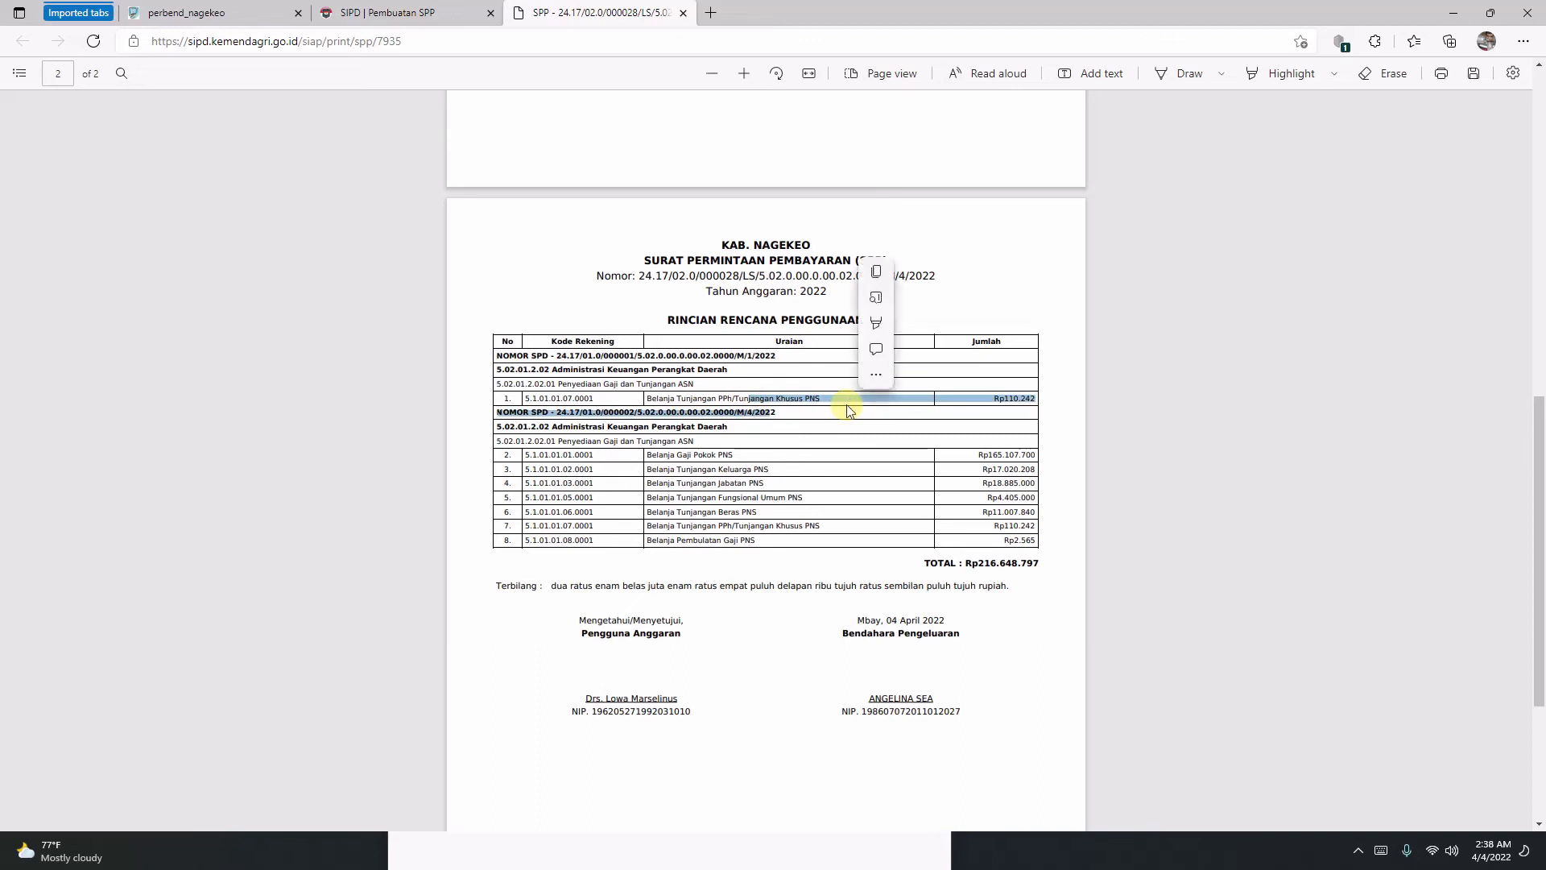
left_click(693, 528)
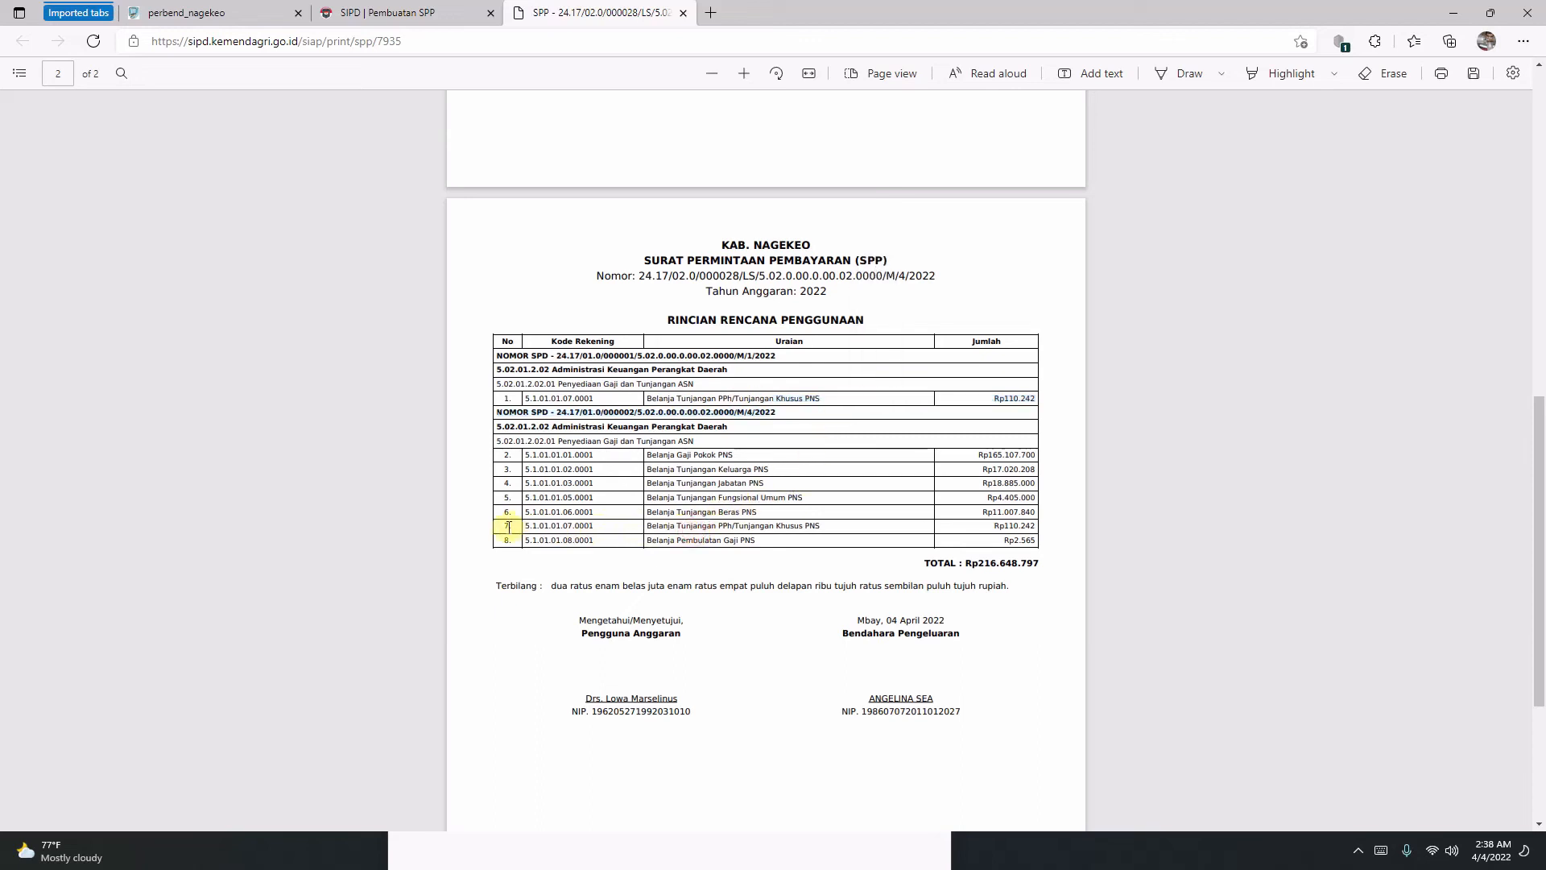
left_click_drag(509, 527, 909, 529)
left_click(837, 528)
left_click_drag(714, 400, 1032, 400)
left_click(775, 532)
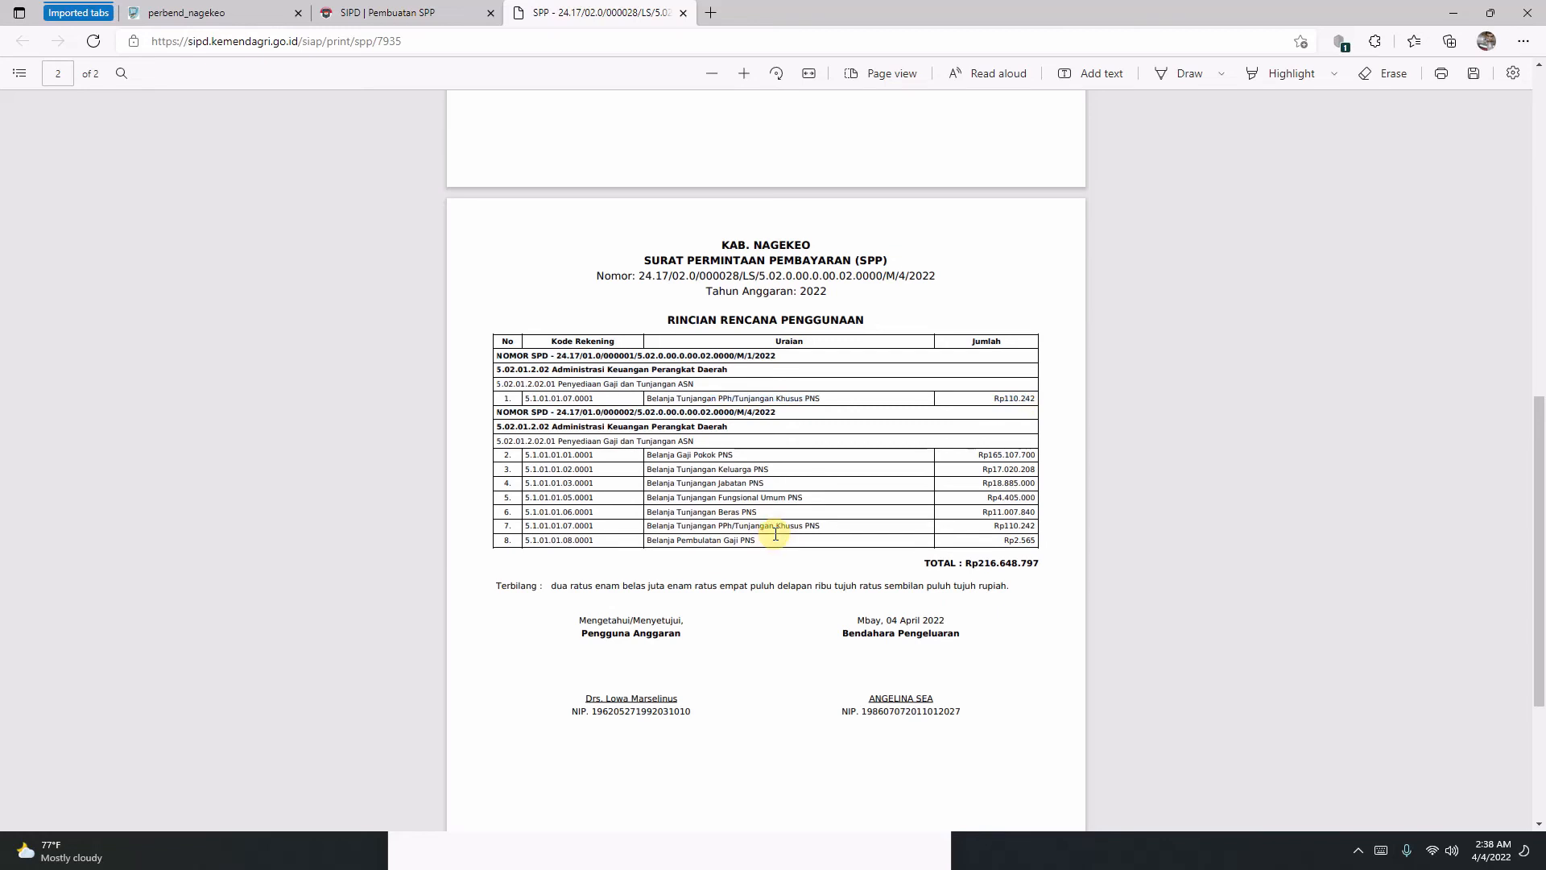
Review the printed request again from its account breakdown back to the SPD references on page 1, and close the document.
scroll(777, 530, "up", 3)
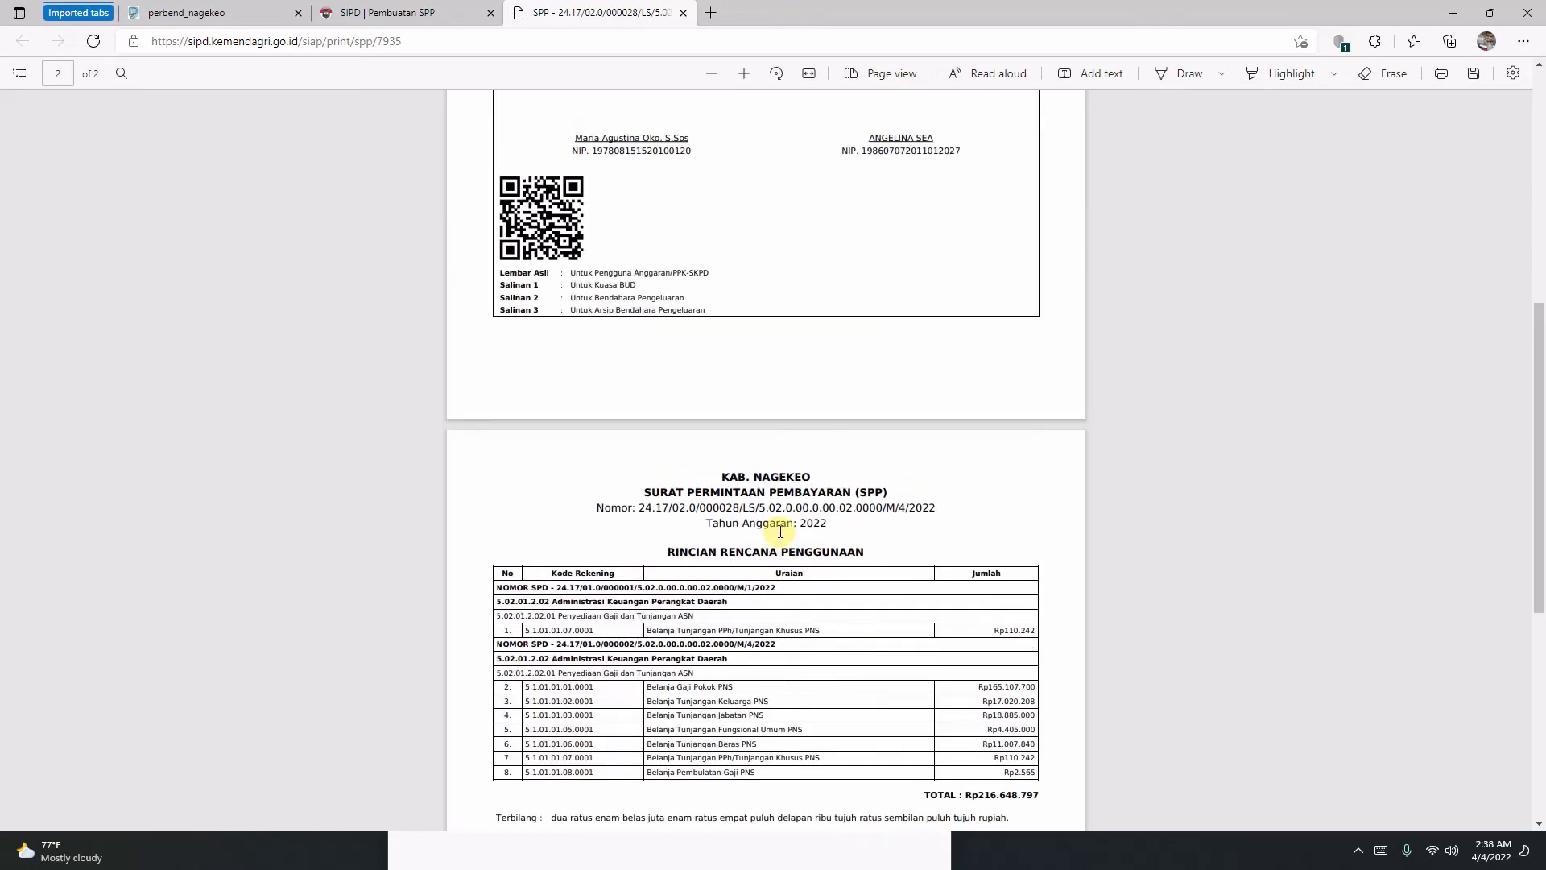
scroll(781, 535, "down", 6)
scroll(782, 550, "up", 15)
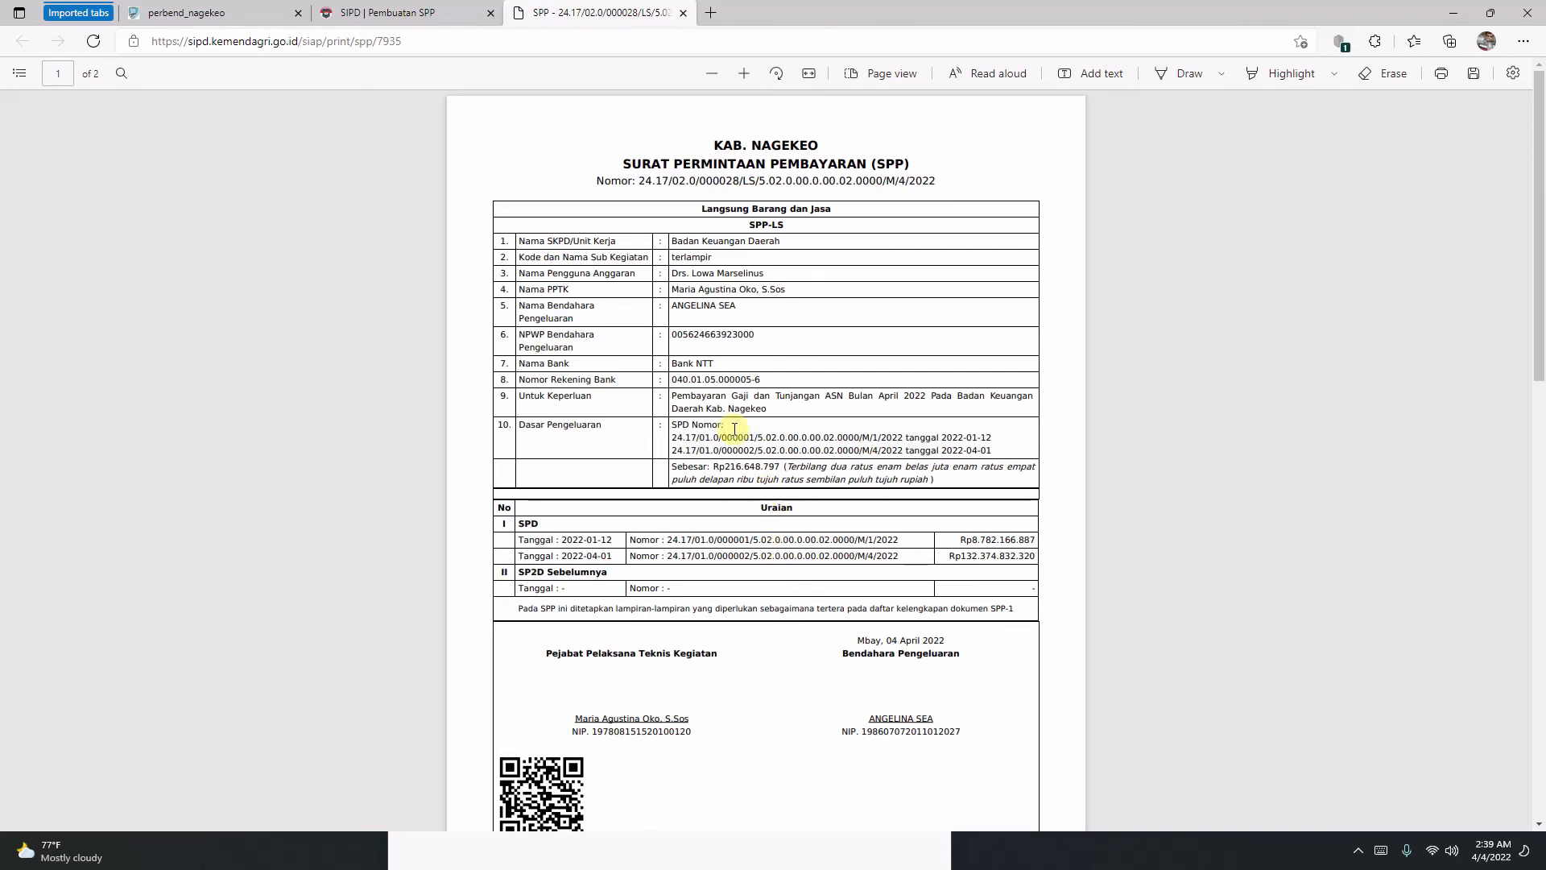
left_click(684, 13)
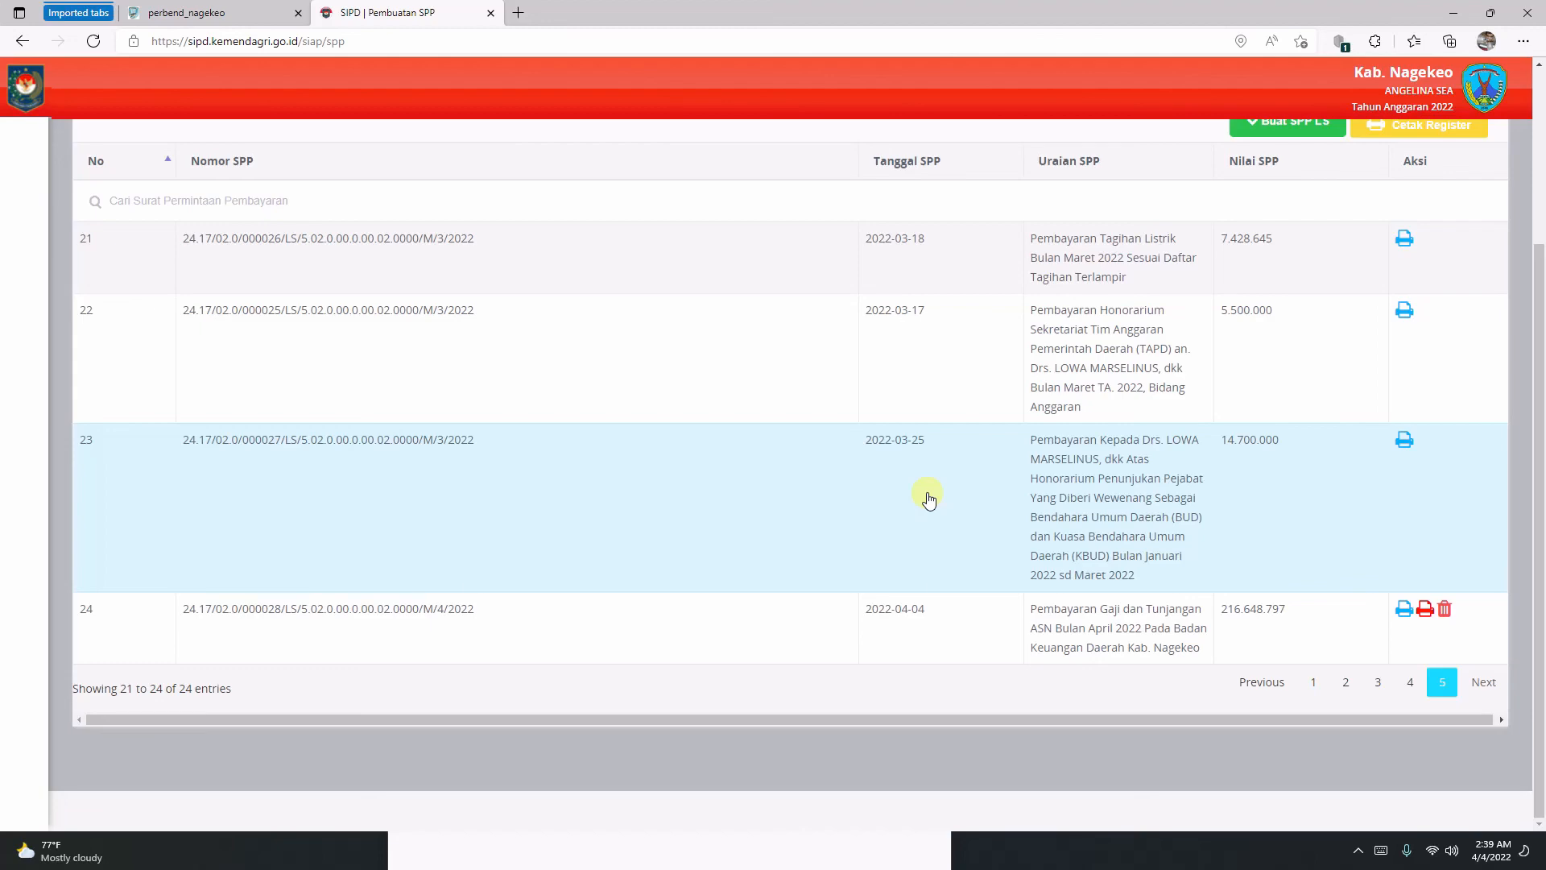
scroll(928, 499, "up", 2)
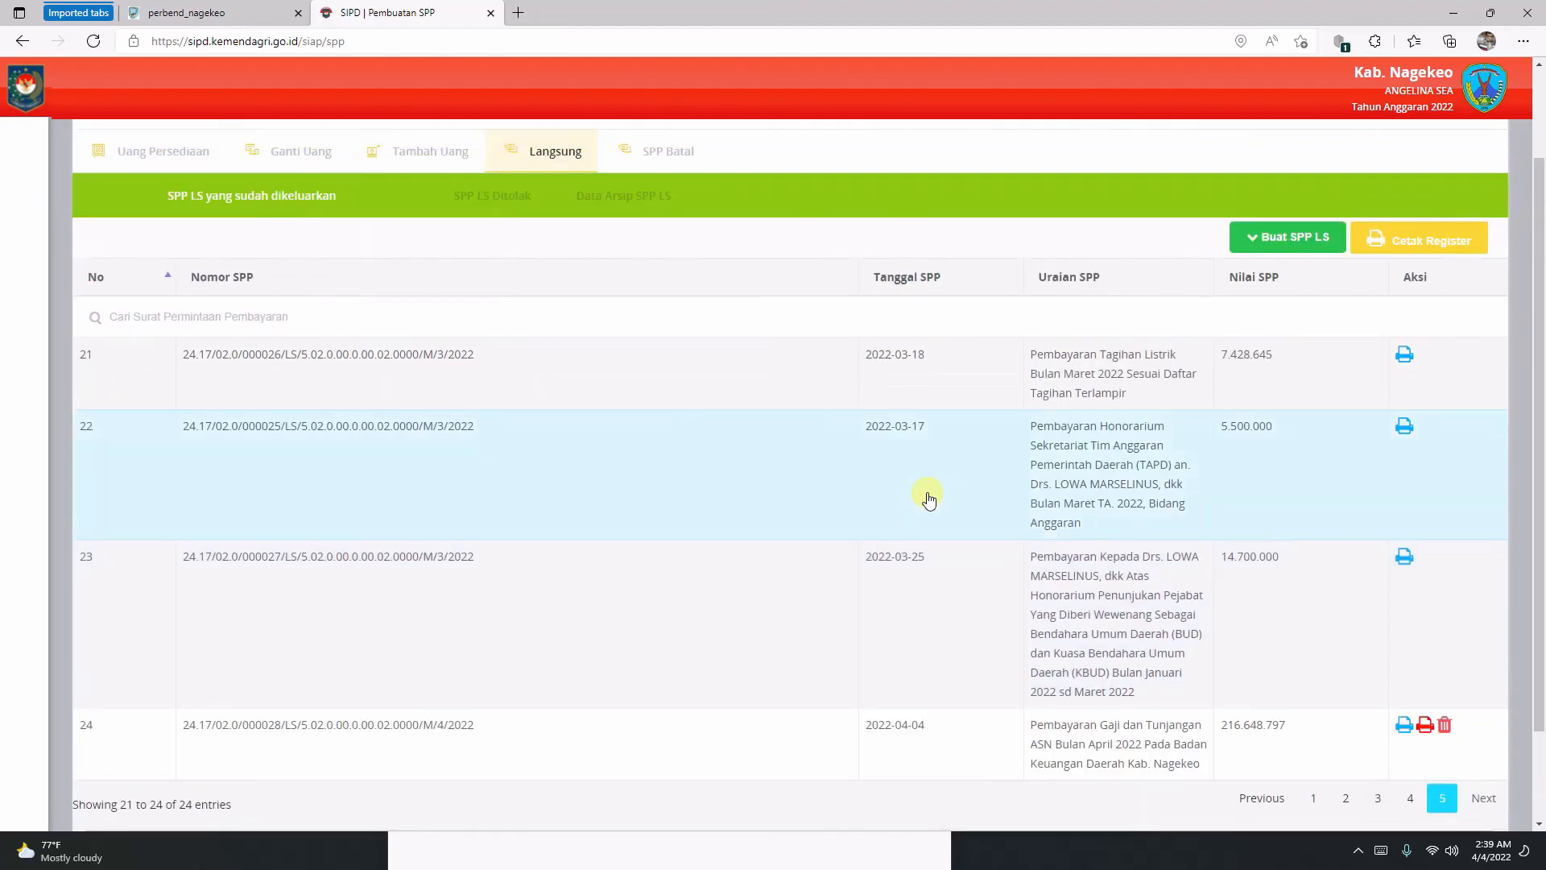
scroll(928, 498, "down", 2)
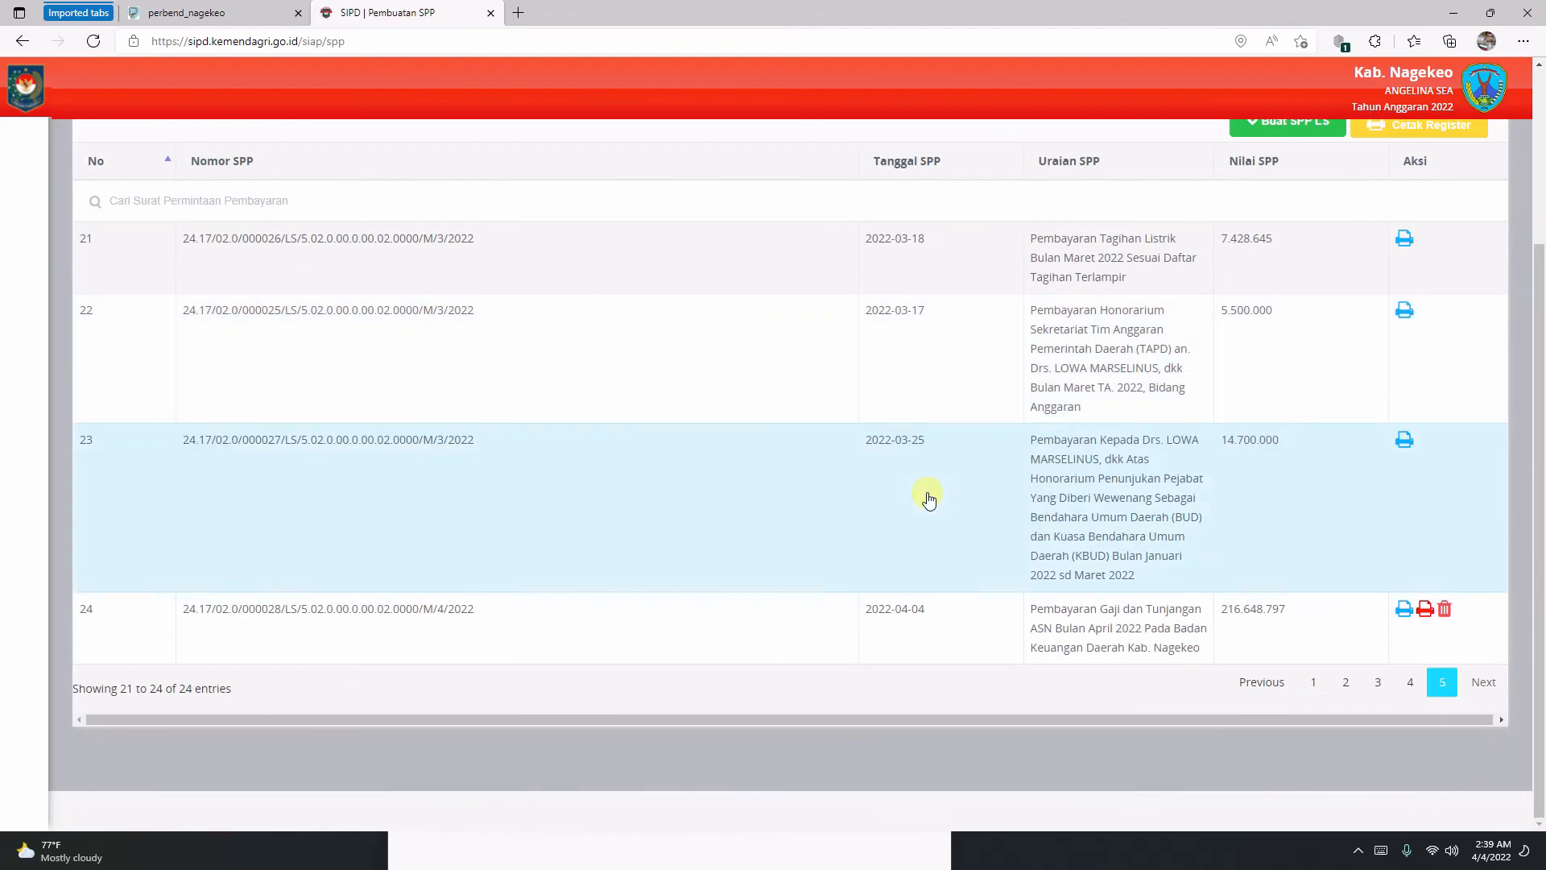